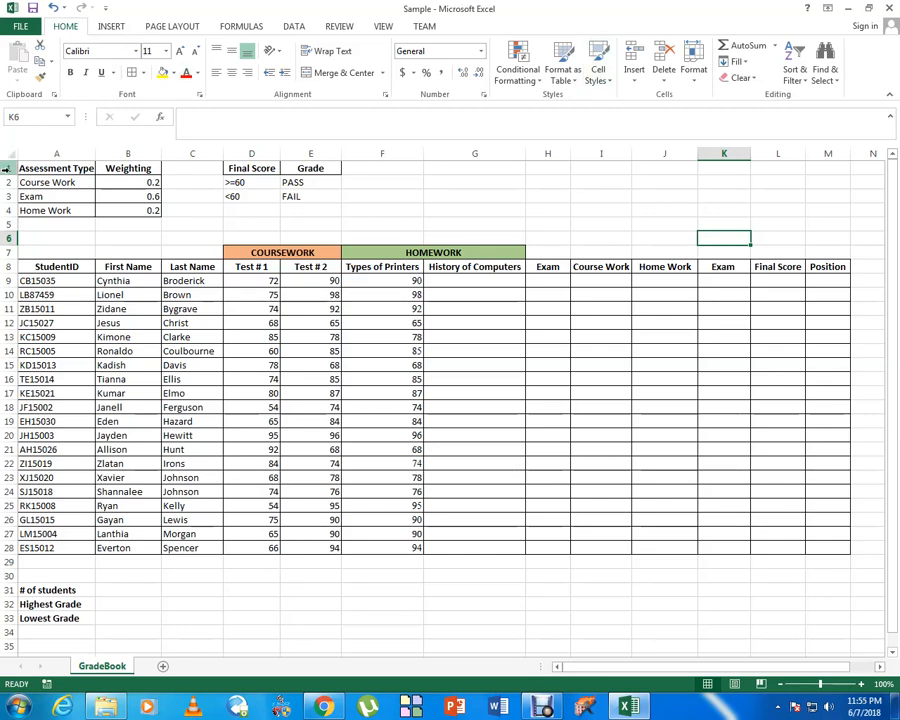
Insert three blank rows above the Assessment Type and Weighting header row.
{"action": "left_click", "coordinate": [6, 168]}
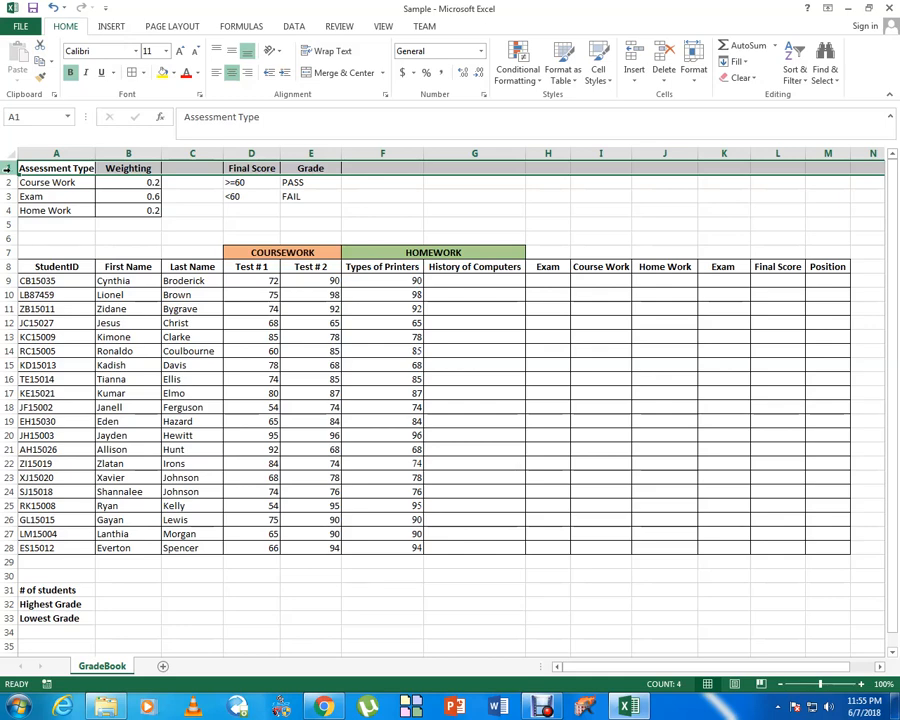
{"action": "left_click", "coordinate": [634, 55]}
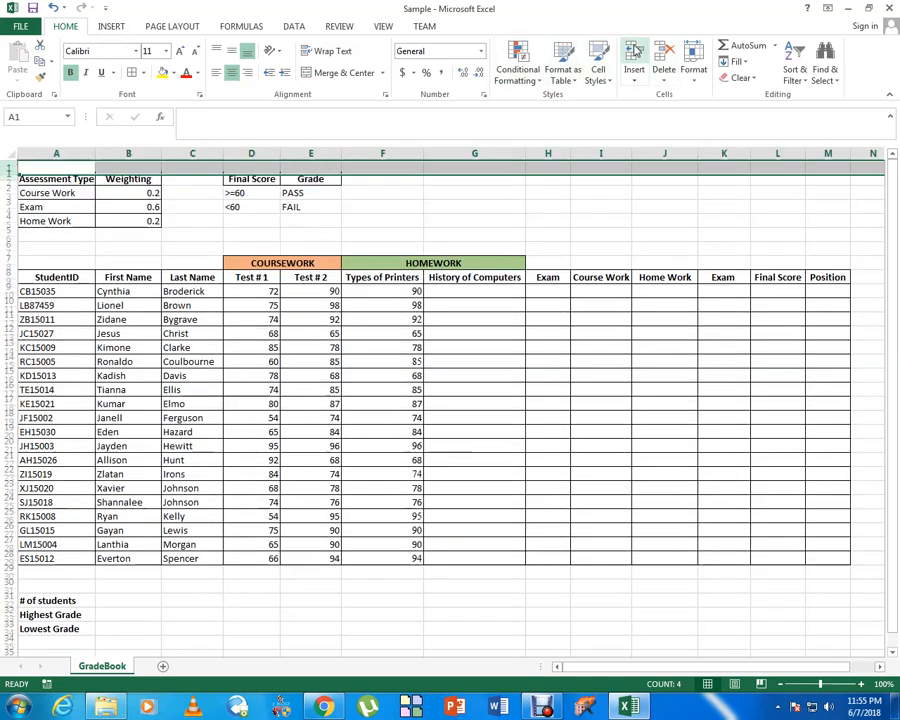
{"action": "left_click", "coordinate": [634, 55]}
{"action": "left_click", "coordinate": [634, 55]}
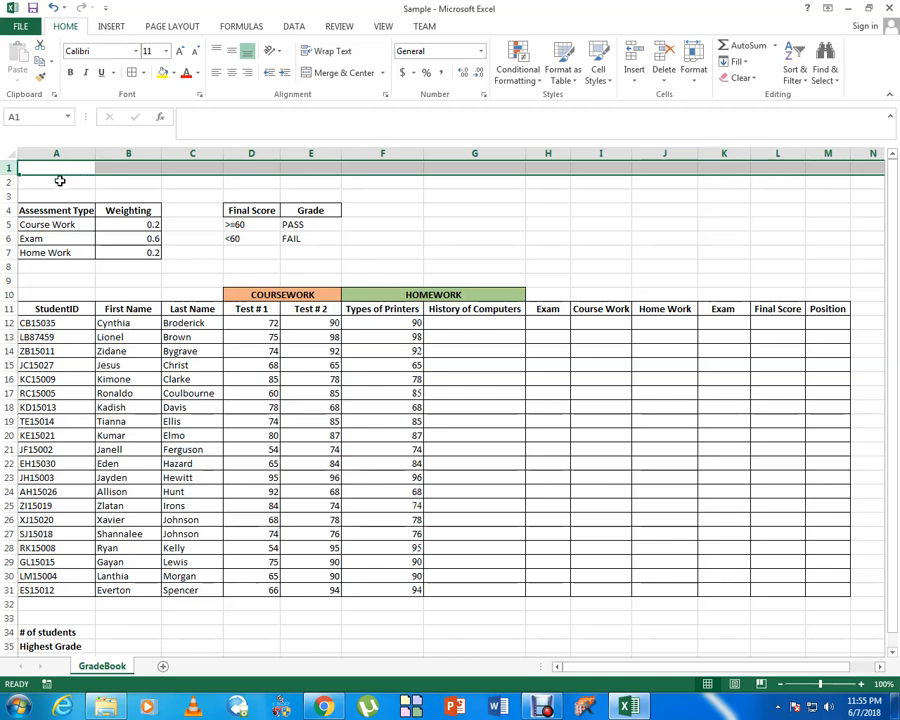
Merge and center cells A2:M2 and format the merged cell as bold with font size 20.
{"action": "left_click_drag", "start_coordinate": [59, 180], "coordinate": [834, 181]}
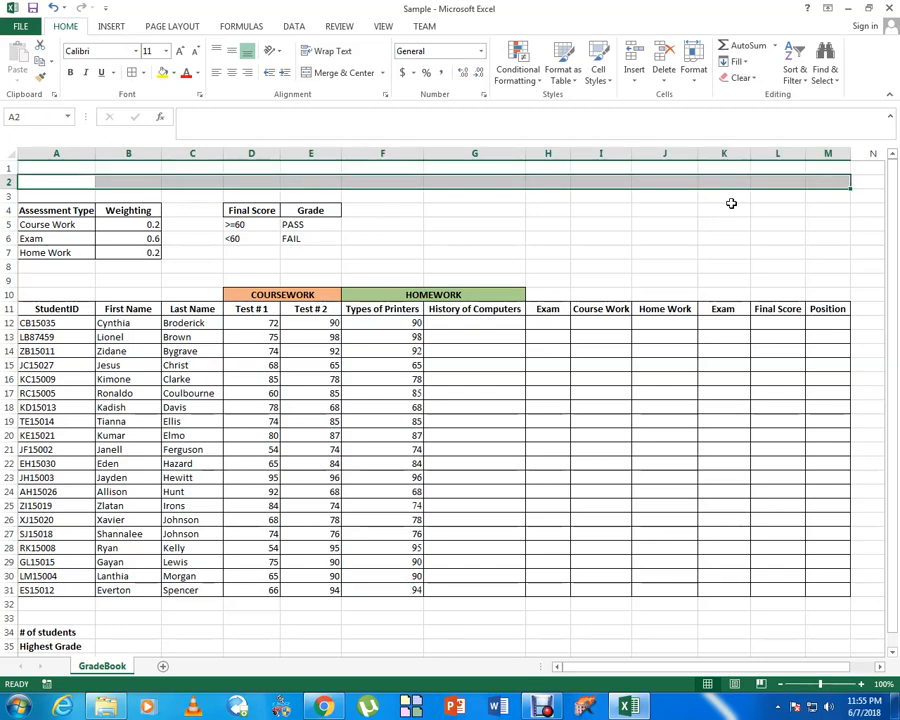
{"action": "left_click", "coordinate": [336, 73]}
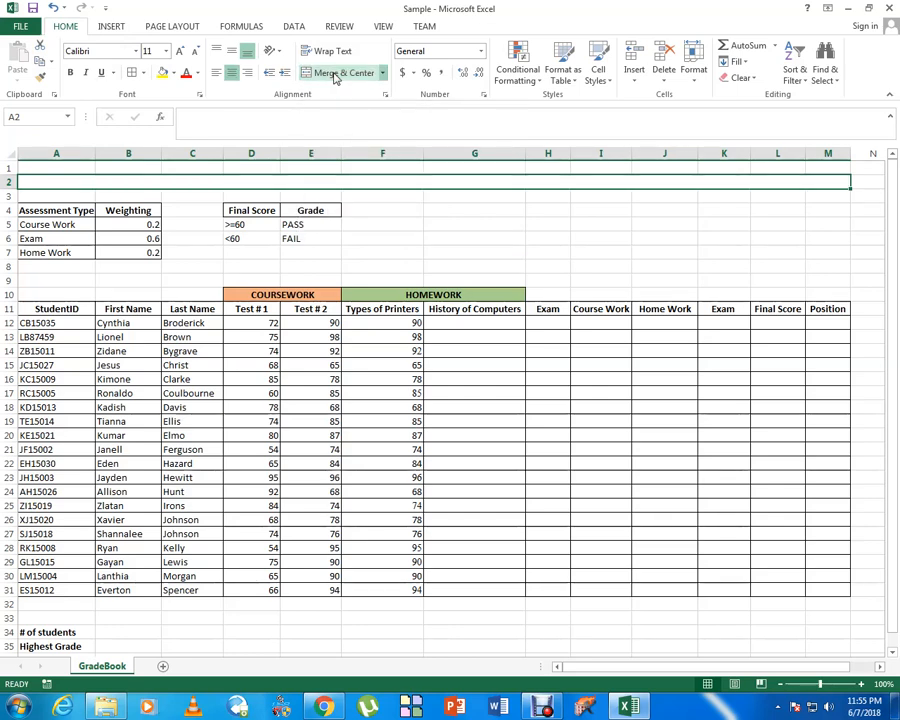
{"action": "left_click", "coordinate": [180, 52]}
{"action": "left_click", "coordinate": [180, 52]}
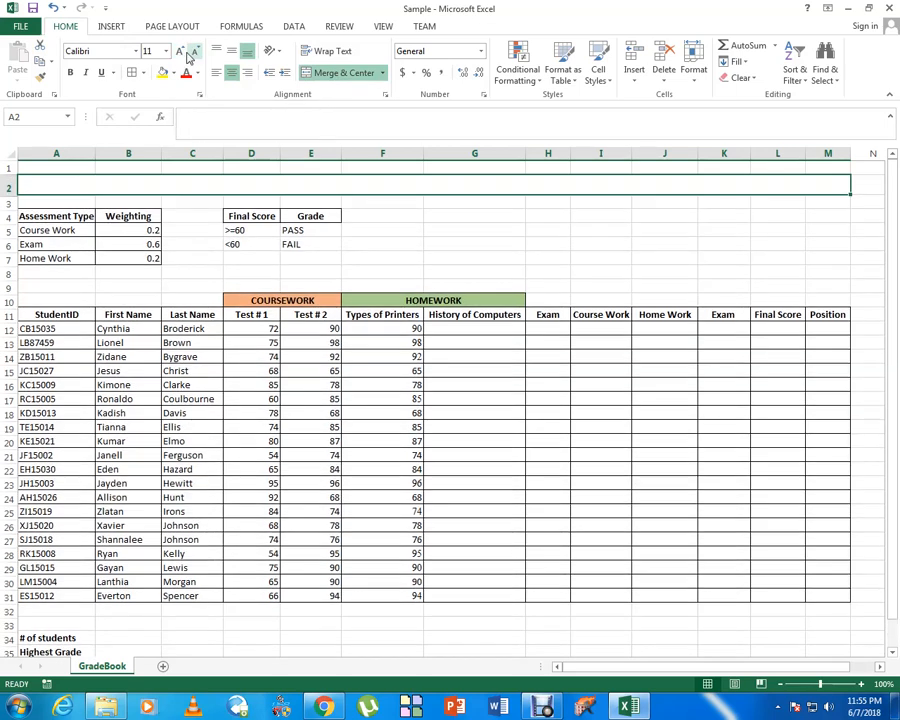
{"action": "left_click", "coordinate": [180, 52]}
{"action": "left_click", "coordinate": [180, 52]}
{"action": "left_click", "coordinate": [180, 52]}
{"action": "left_click", "coordinate": [180, 52]}
{"action": "left_click", "coordinate": [180, 52]}
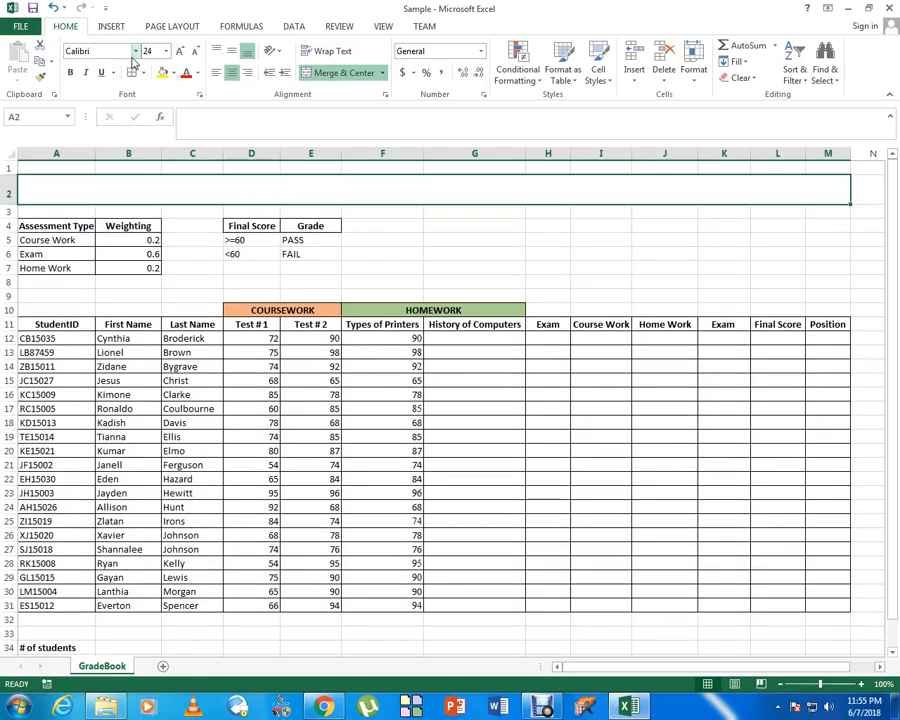
{"action": "left_click", "coordinate": [194, 51]}
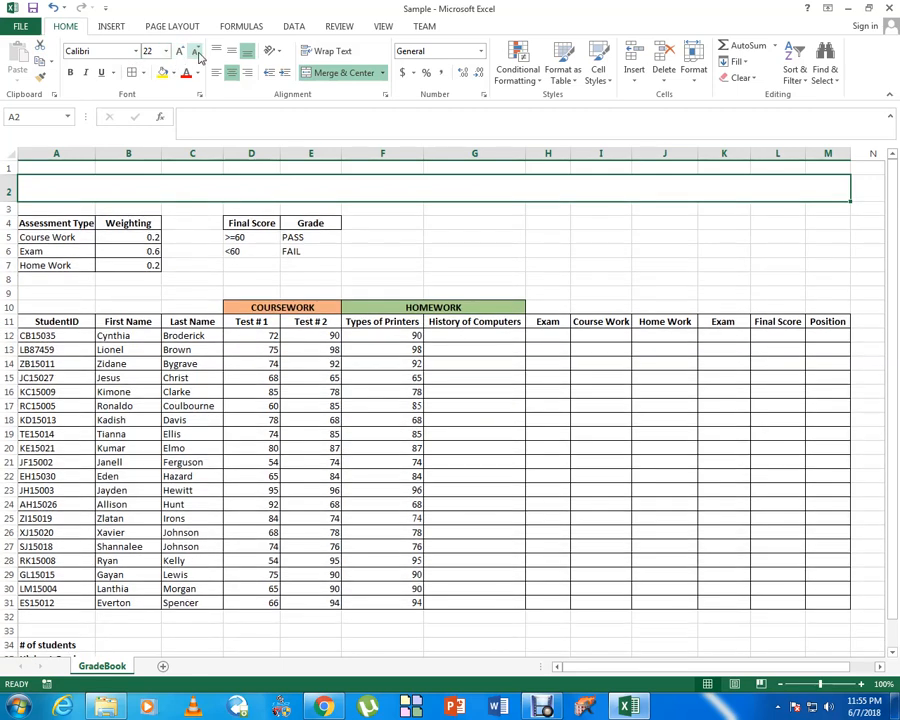
{"action": "left_click", "coordinate": [194, 51]}
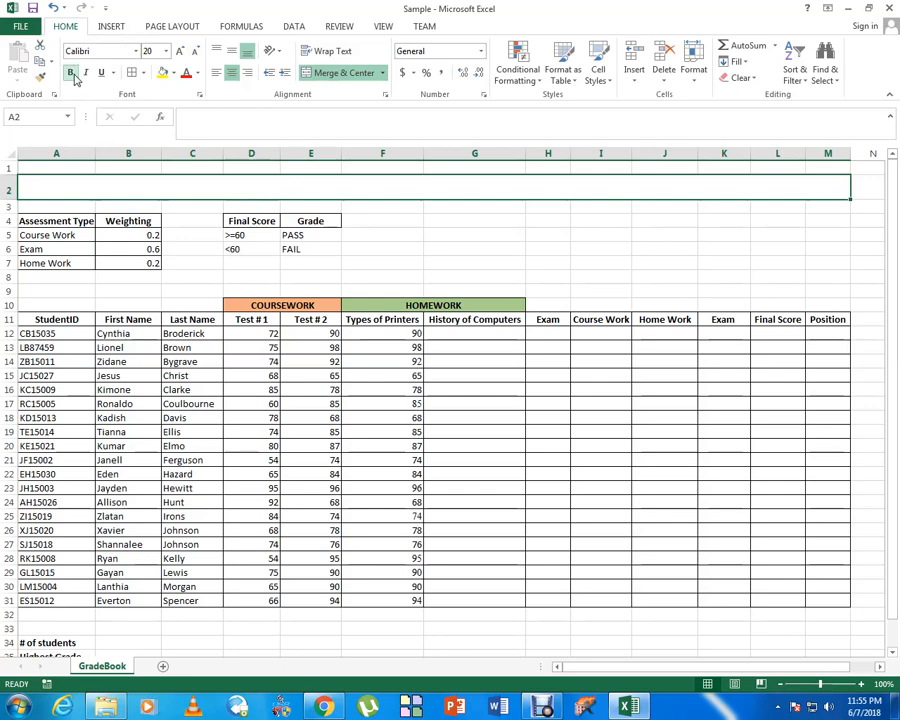
Enter the title "ColdVille High School" in the merged cell of row 2.
{"action": "type", "text": "Co"}
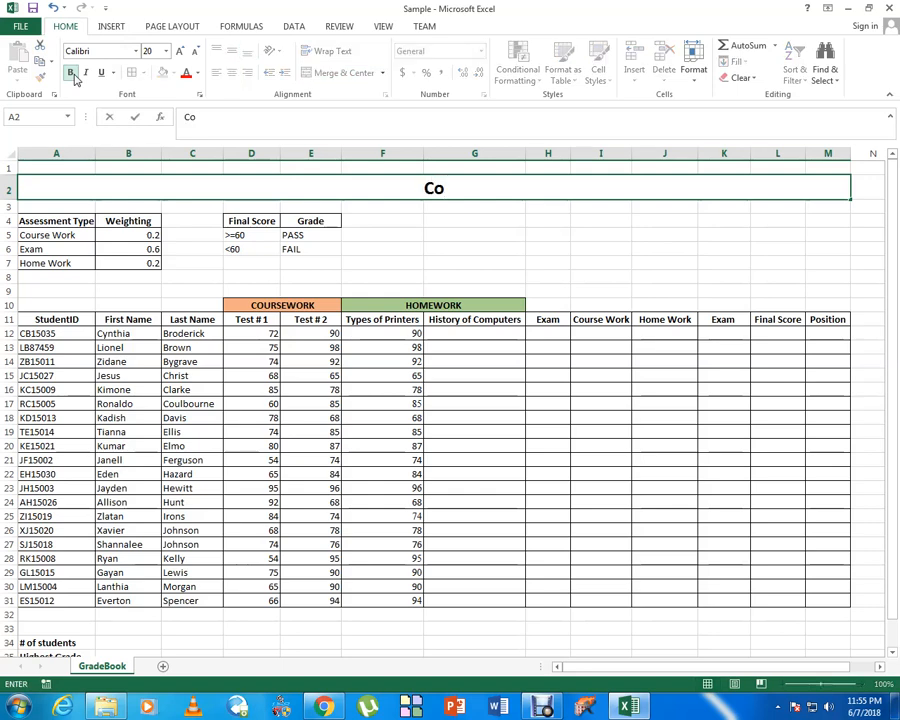
{"action": "type", "text": "ld"}
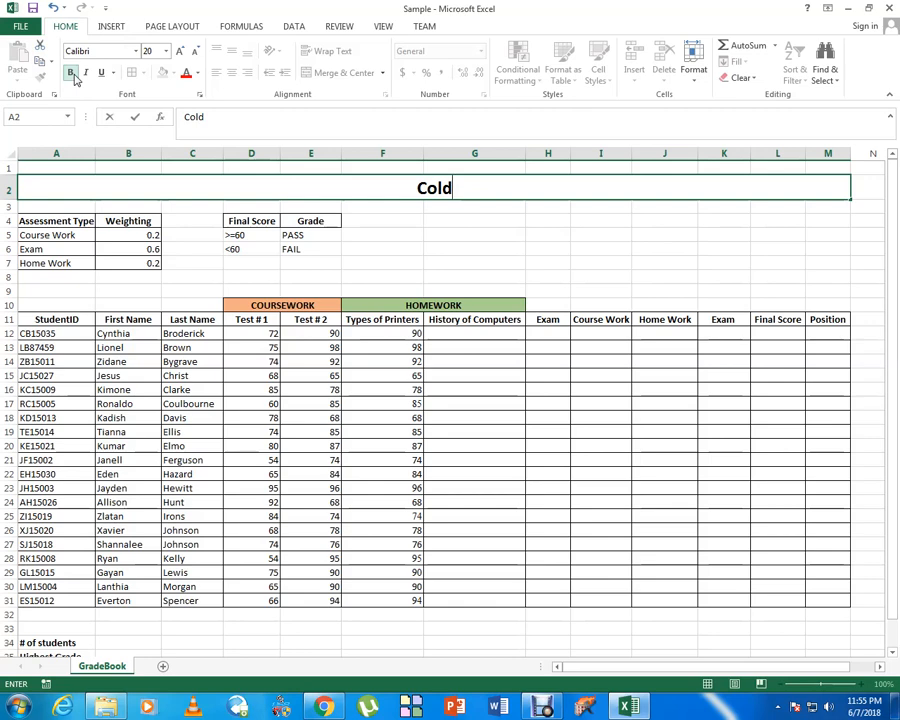
{"action": "type", "text": "Ville "}
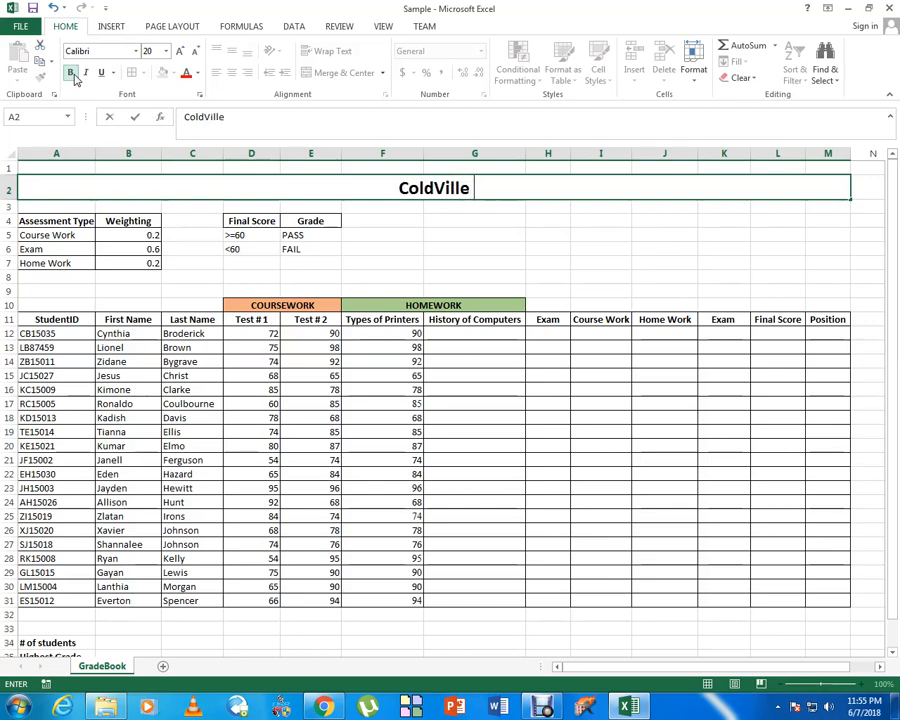
{"action": "type", "text": "High"}
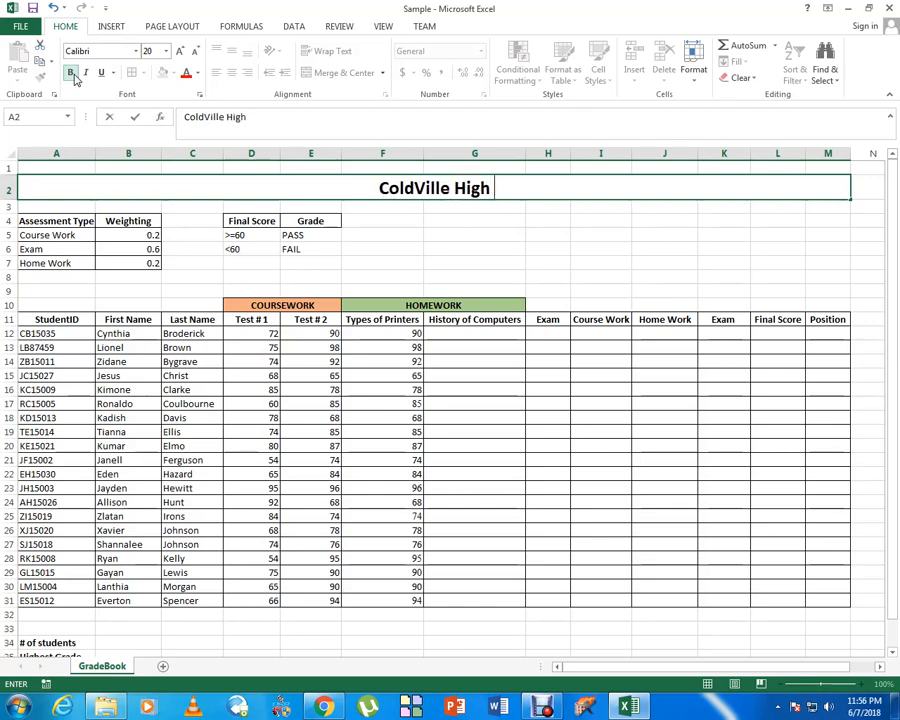
{"action": "type", "text": " School"}
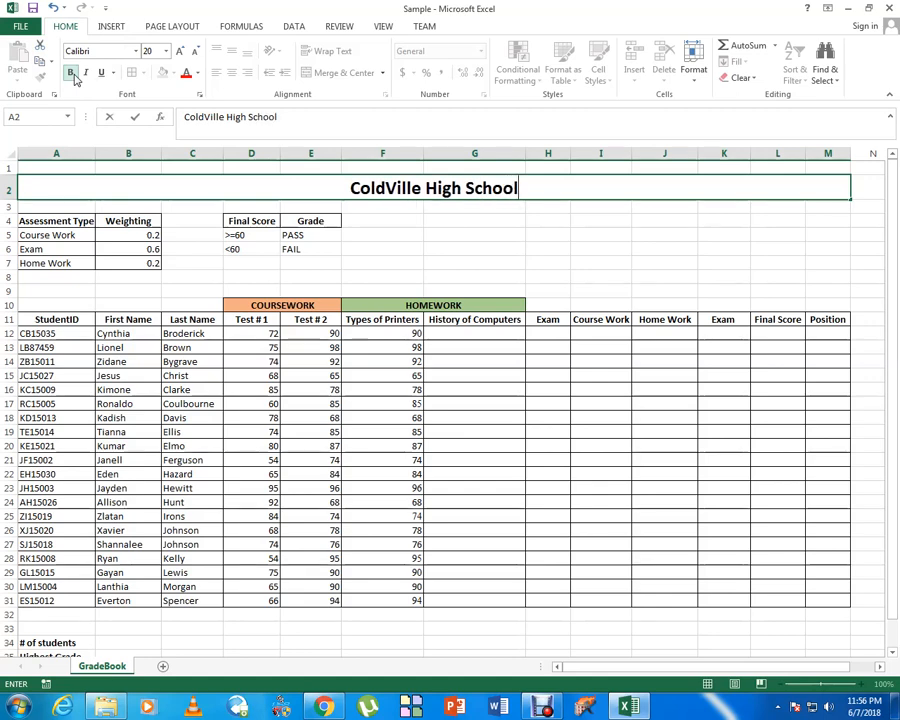
{"action": "left_click", "coordinate": [404, 251]}
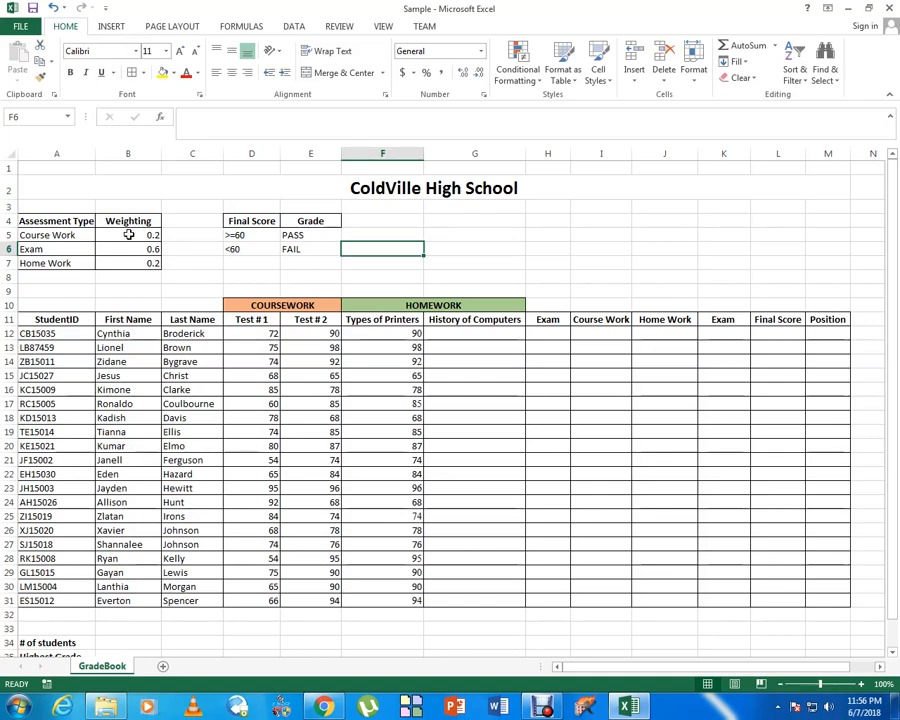
Review the assessment types and their weightings in cells A5:B7.
{"action": "left_click", "coordinate": [72, 237]}
{"action": "left_click", "coordinate": [75, 250]}
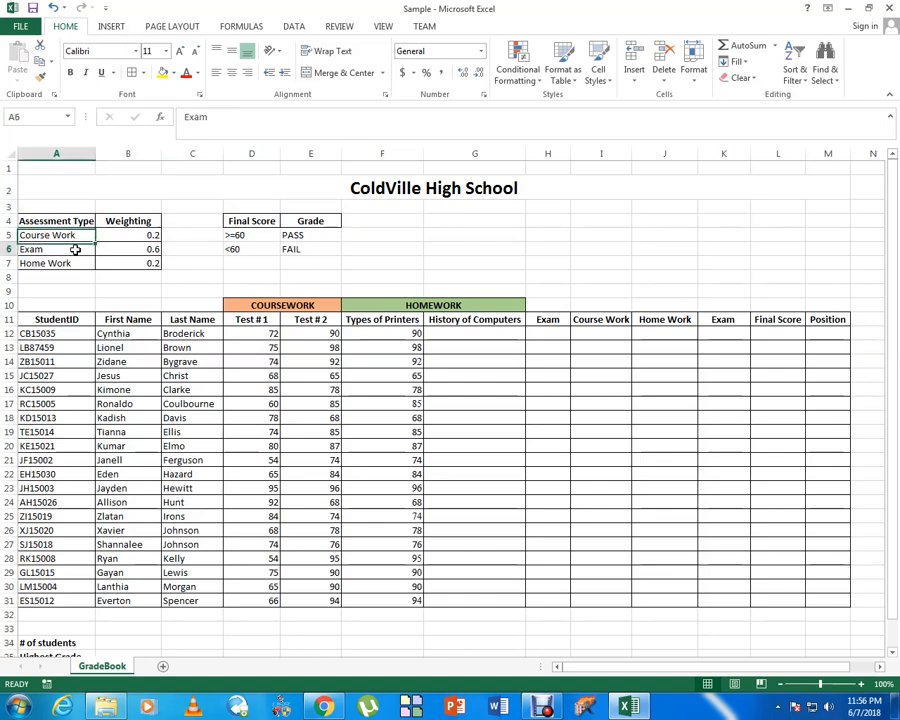
{"action": "left_click", "coordinate": [74, 264]}
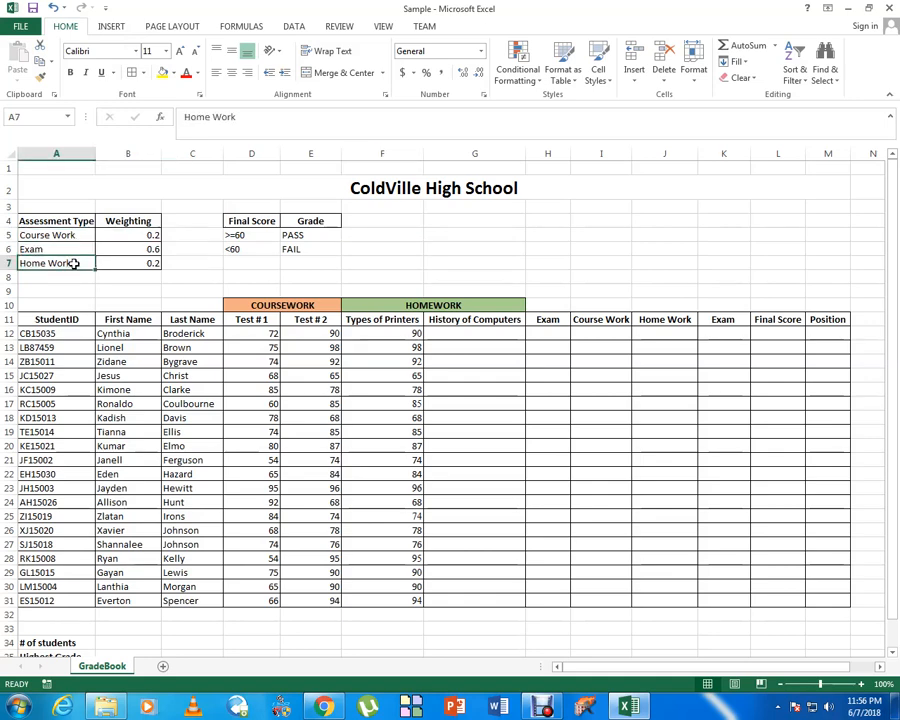
{"action": "left_click", "coordinate": [125, 238]}
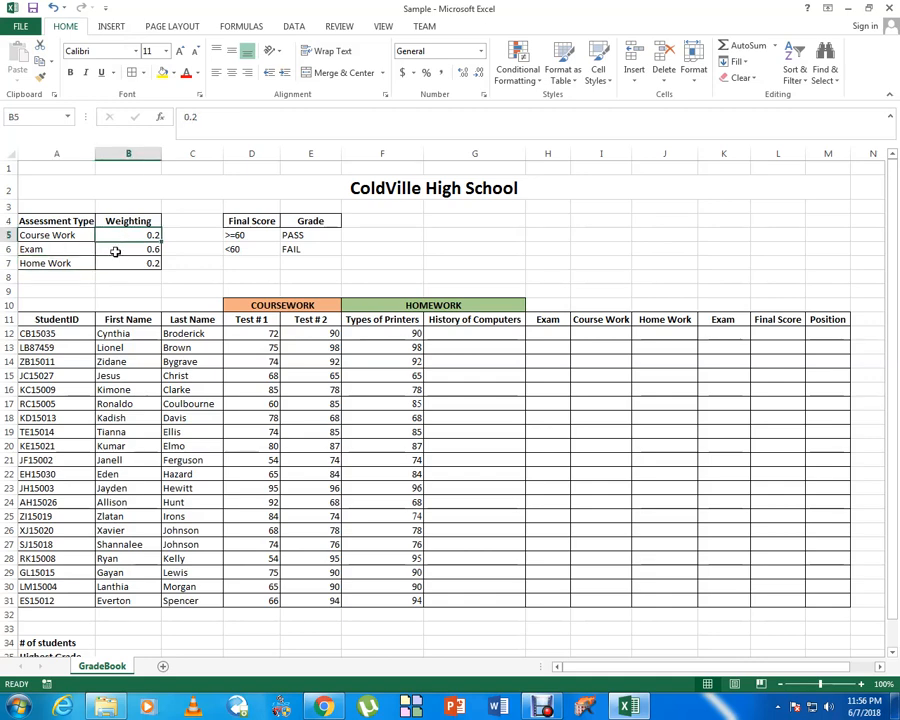
{"action": "left_click", "coordinate": [116, 251]}
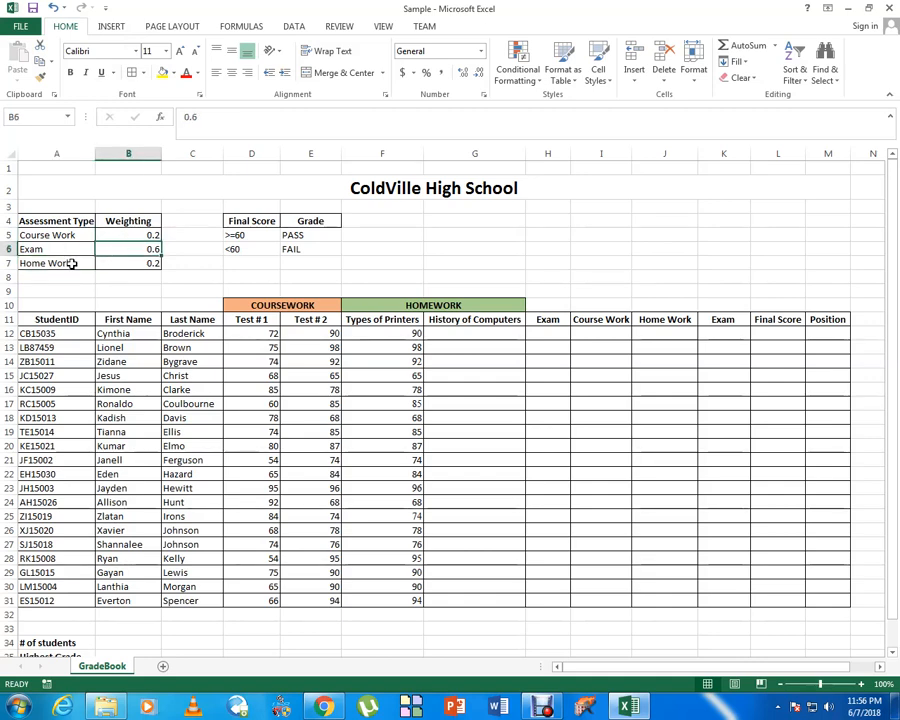
{"action": "left_click", "coordinate": [129, 264]}
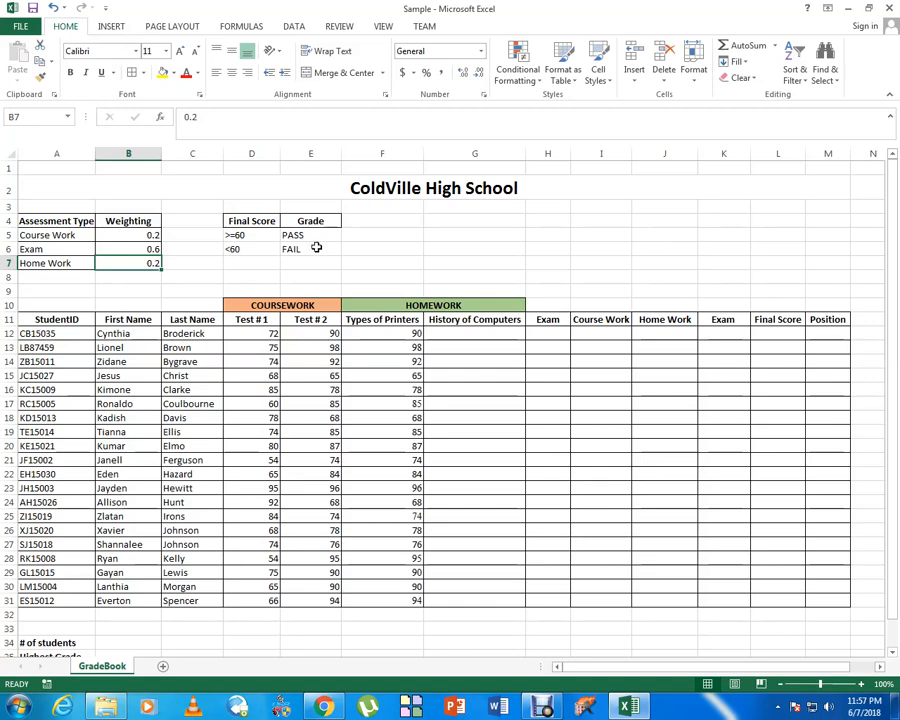
Enter the History of Computers homework scores 80, 74, 54, 85 and 88 in cells G12 to G16.
{"action": "scroll", "coordinate": [316, 249], "scroll_direction": "down", "scroll_amount": 1}
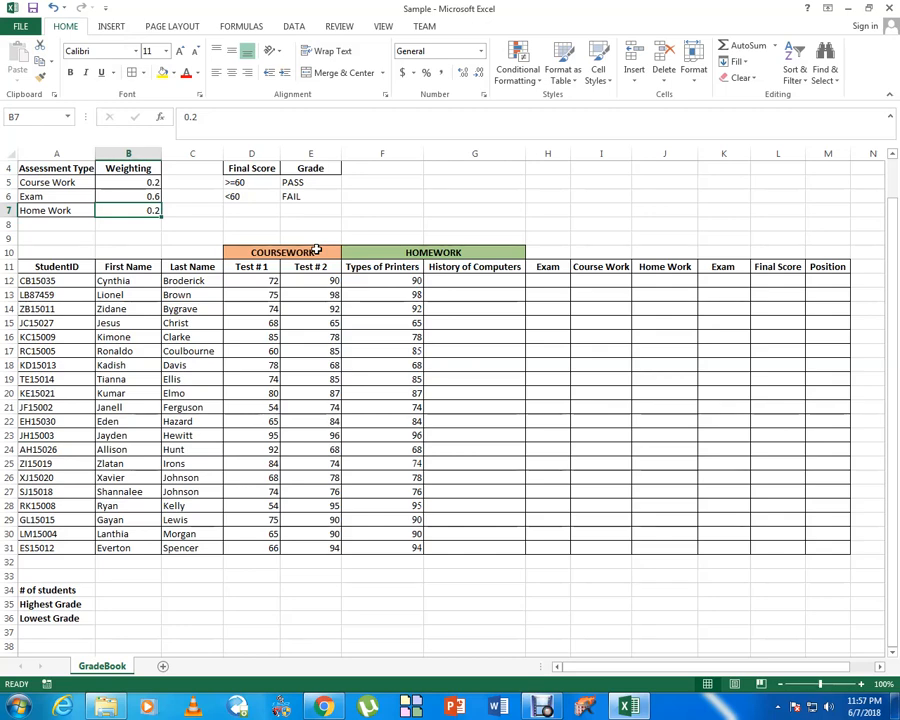
{"action": "left_click", "coordinate": [477, 280]}
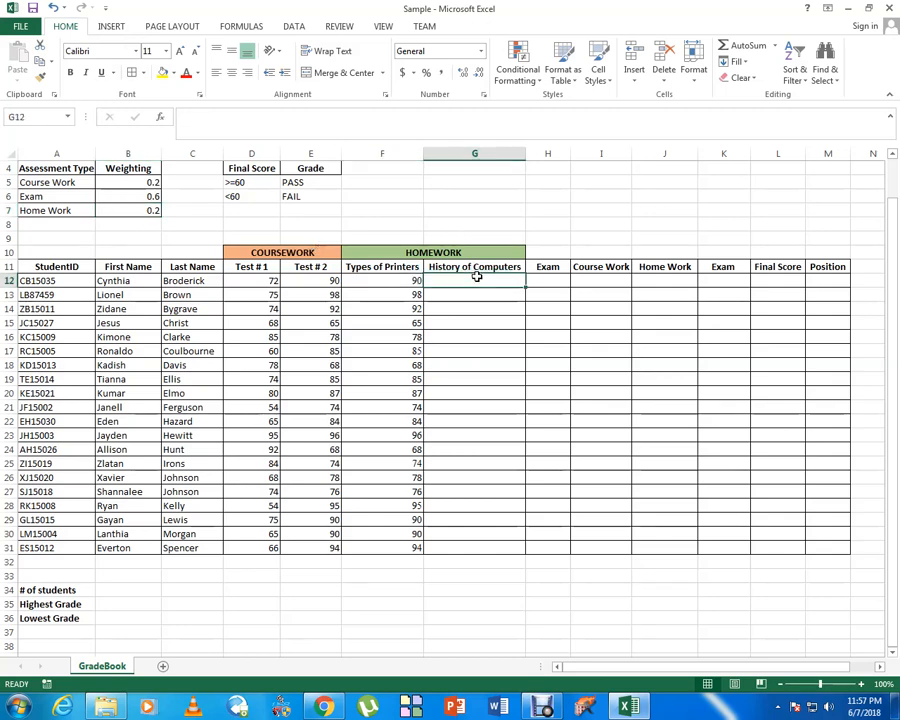
{"action": "type", "text": "80"}
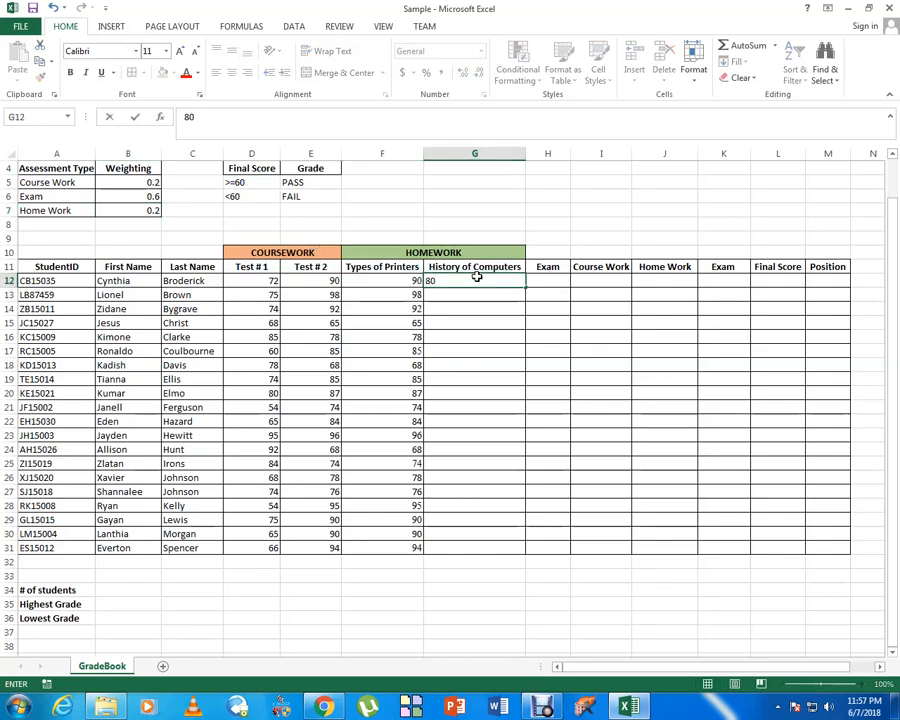
{"action": "key", "text": "Return"}
{"action": "type", "text": "74"}
{"action": "key", "text": "Return"}
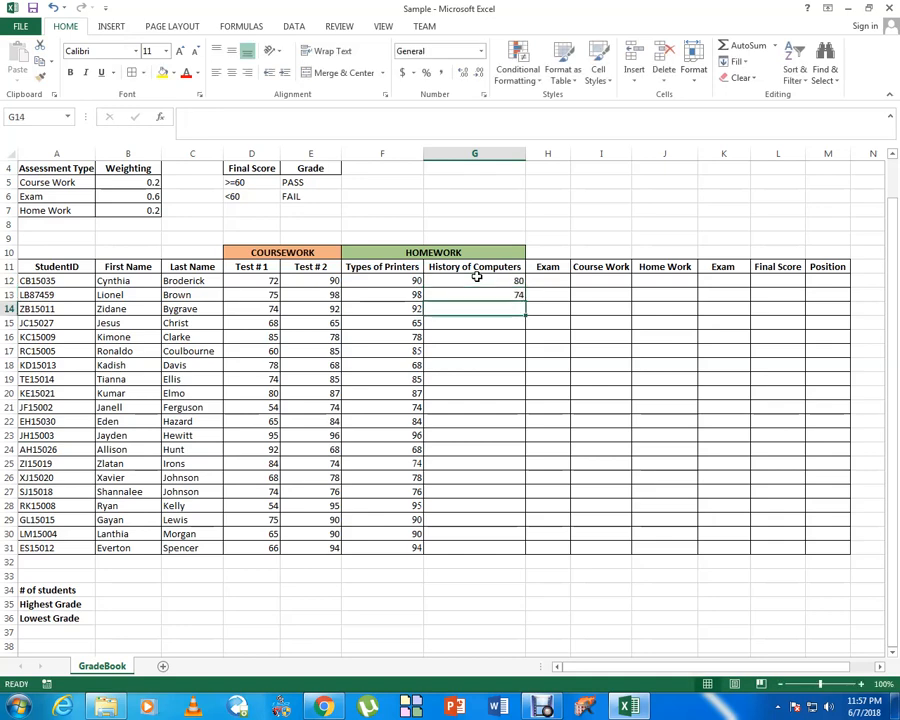
{"action": "type", "text": "54"}
{"action": "key", "text": "Return"}
{"action": "type", "text": "8"}
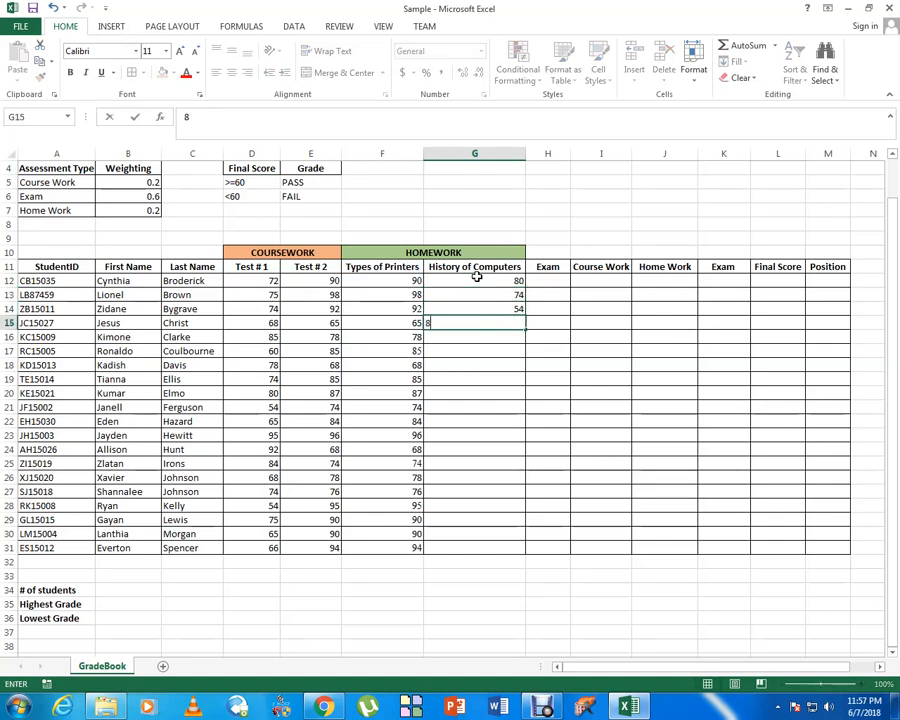
{"action": "type", "text": "5"}
{"action": "key", "text": "Return"}
{"action": "type", "text": "88"}
{"action": "key", "text": "Return"}
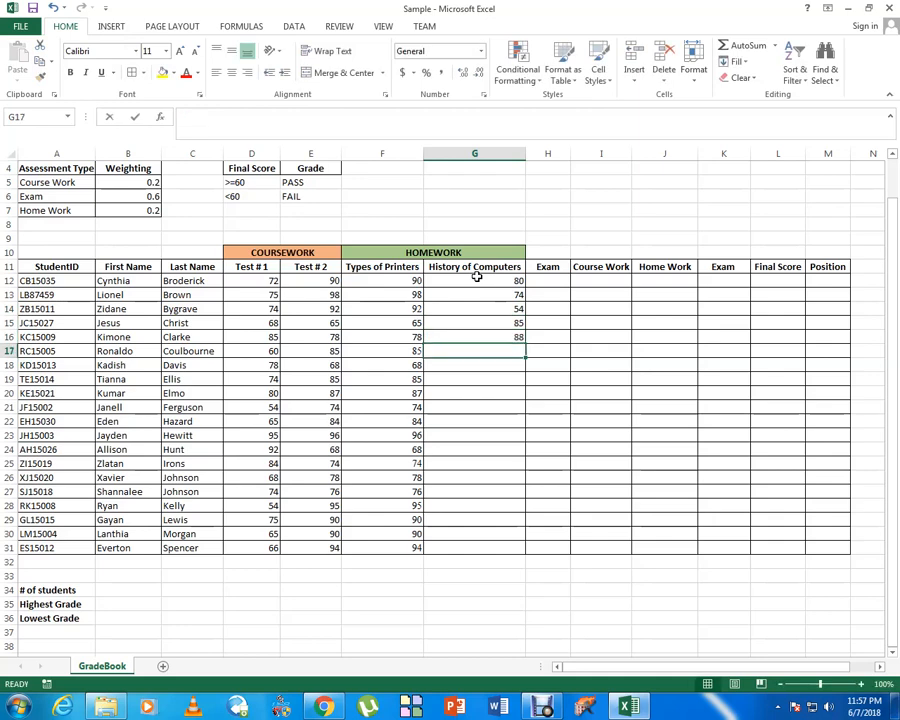
Enter the History of Computers scores 65, 74, 55, 92 and 74 in cells G17 to G21.
{"action": "type", "text": "65"}
{"action": "key", "text": "Return"}
{"action": "type", "text": "74"}
{"action": "key", "text": "Return"}
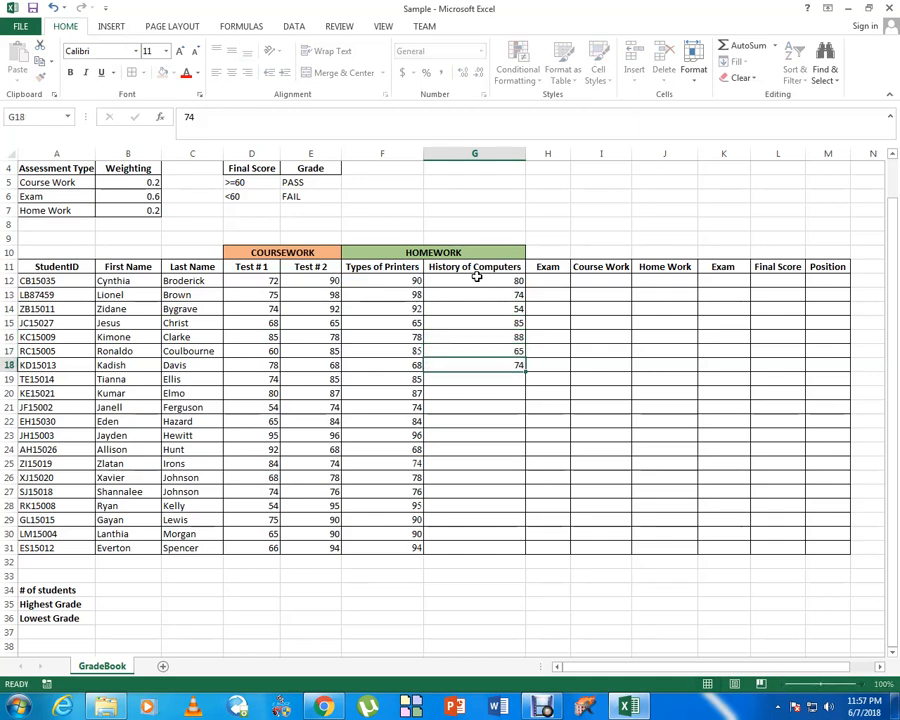
{"action": "type", "text": "55"}
{"action": "key", "text": "Return"}
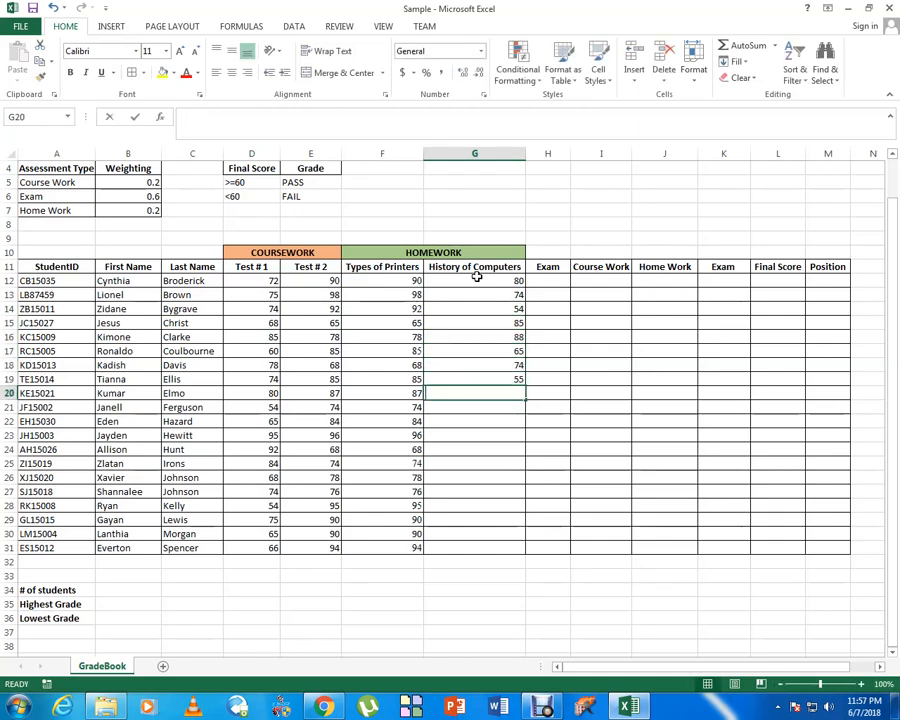
{"action": "type", "text": "92"}
{"action": "key", "text": "Return"}
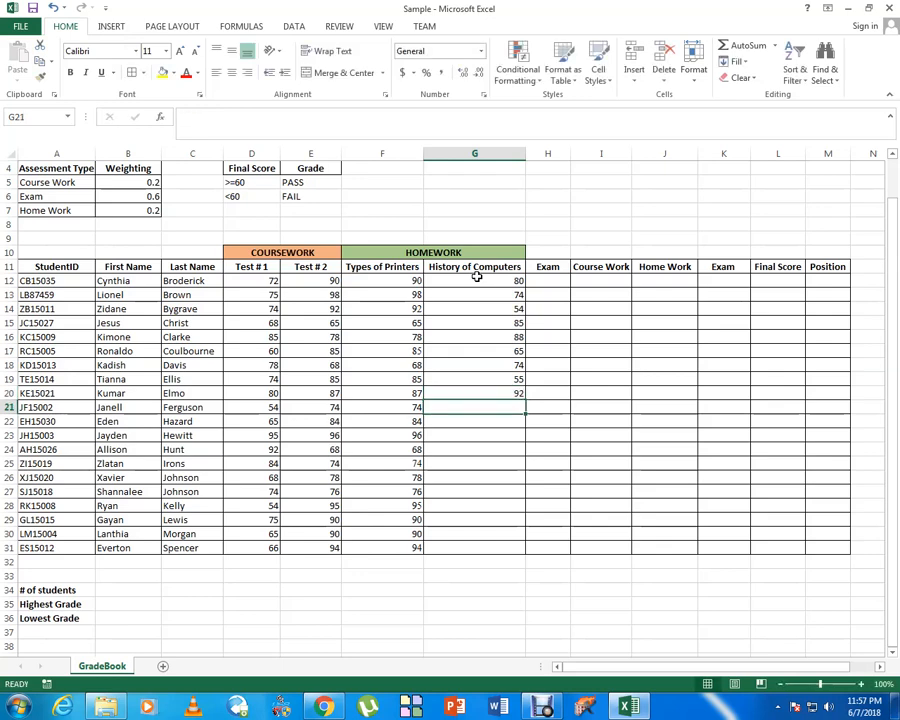
{"action": "type", "text": "74"}
{"action": "key", "text": "Return"}
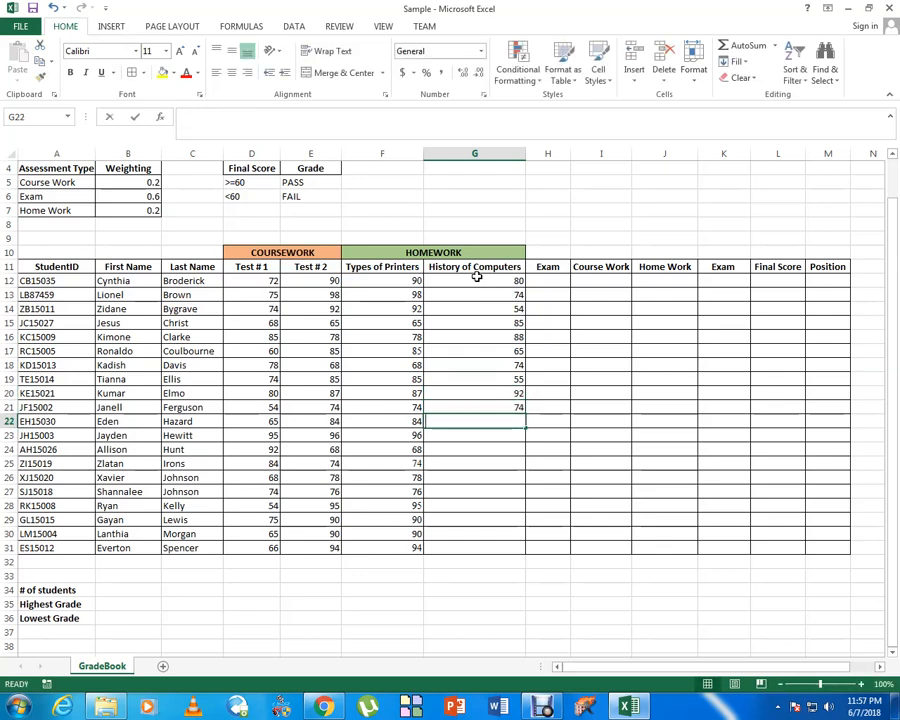
Enter the History of Computers scores 54, 77, 88, 68 and 74 in cells G22 to G26.
{"action": "type", "text": "54"}
{"action": "key", "text": "Return"}
{"action": "type", "text": "77"}
{"action": "key", "text": "Return"}
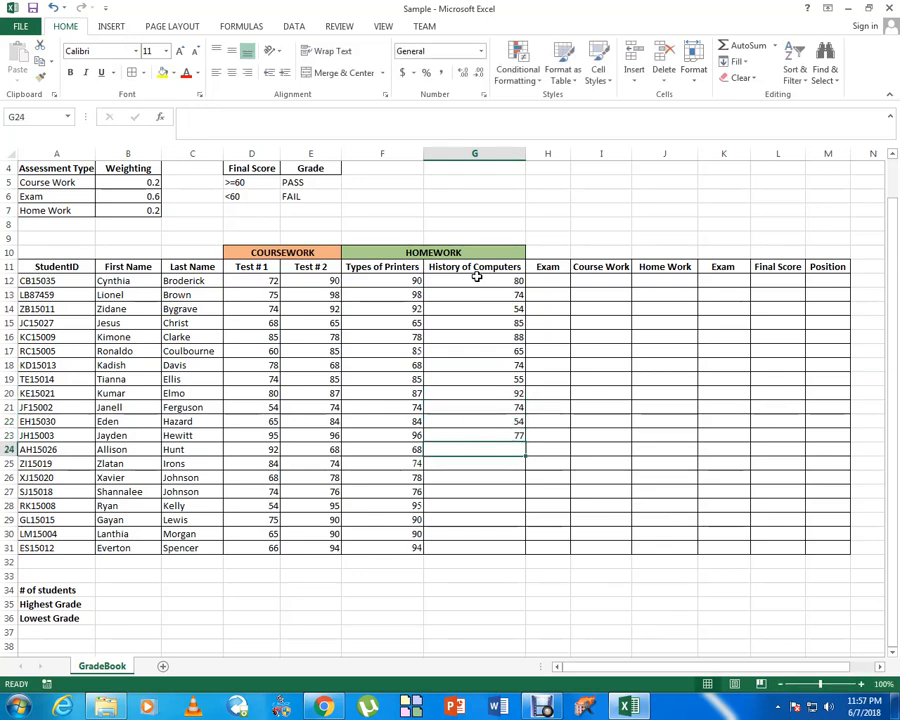
{"action": "type", "text": "88"}
{"action": "key", "text": "Return"}
{"action": "type", "text": "68"}
{"action": "key", "text": "Return"}
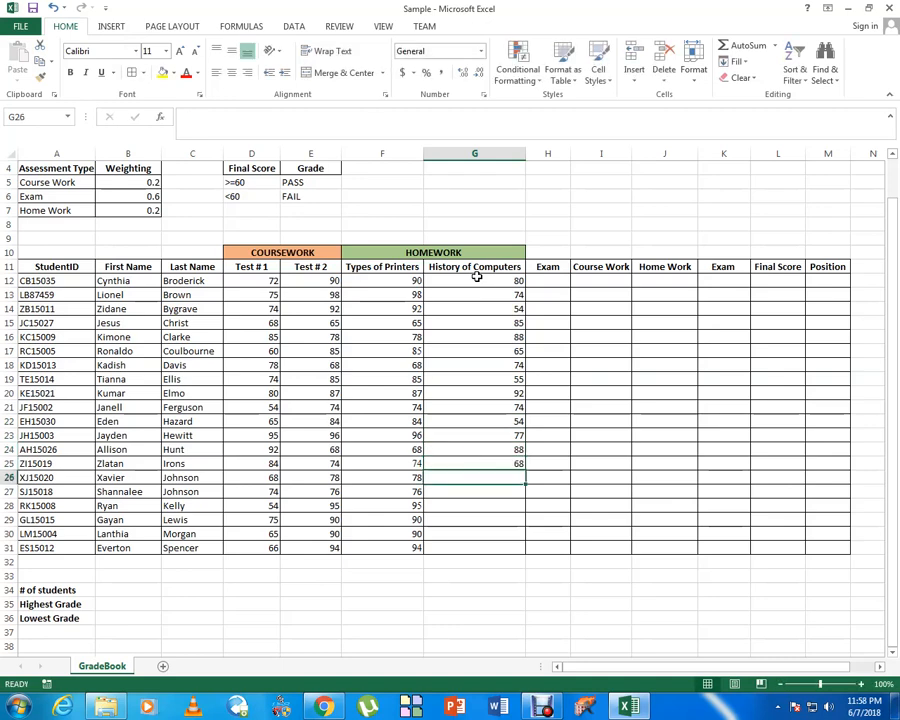
{"action": "type", "text": "74"}
{"action": "key", "text": "Return"}
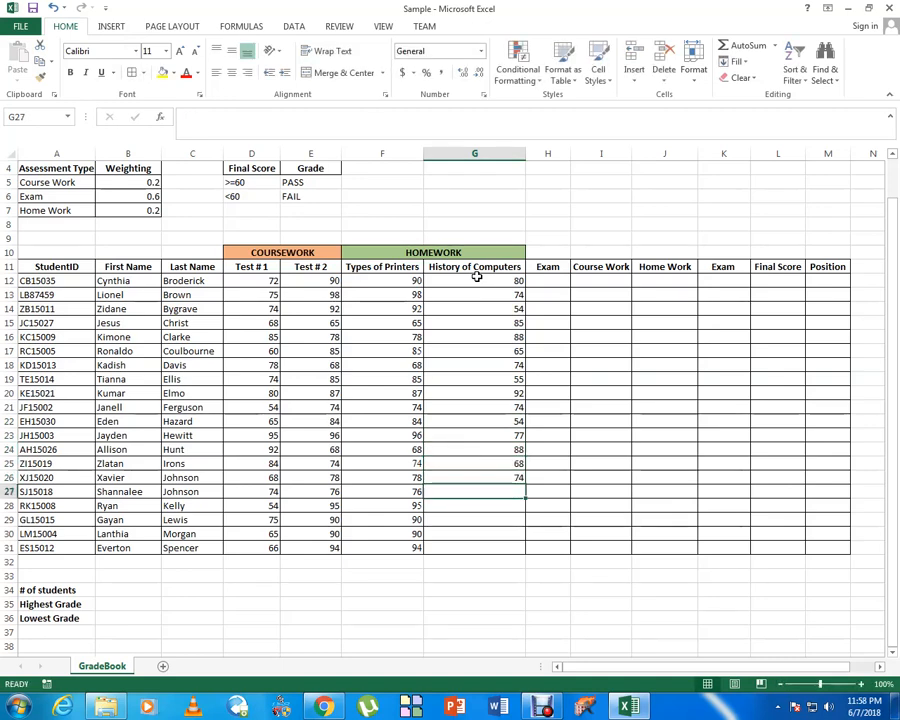
Enter the History of Computers scores 55, 78, 87, 95 and 100 in cells G27 to G31.
{"action": "type", "text": "55"}
{"action": "key", "text": "Return"}
{"action": "type", "text": "78"}
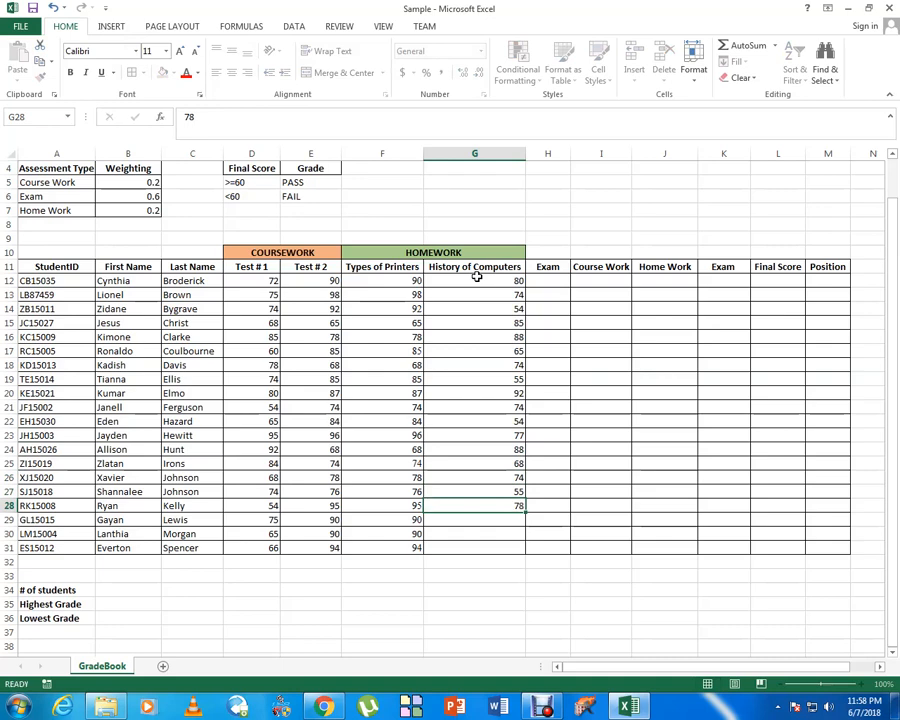
{"action": "key", "text": "Return"}
{"action": "type", "text": "87"}
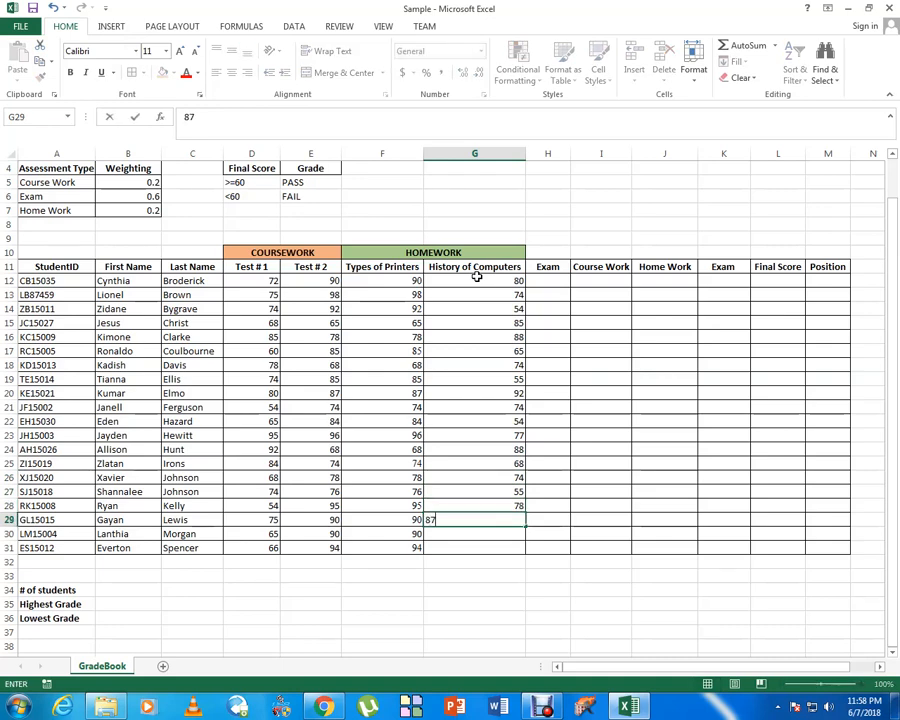
{"action": "key", "text": "Return"}
{"action": "type", "text": "95"}
{"action": "key", "text": "Return"}
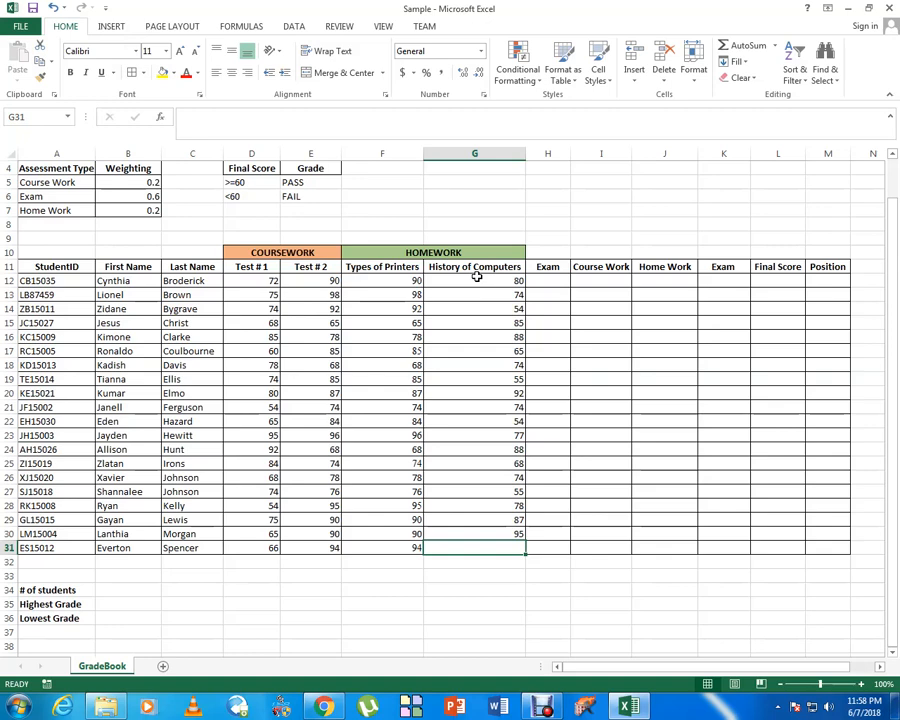
{"action": "type", "text": "100"}
{"action": "key", "text": "Return"}
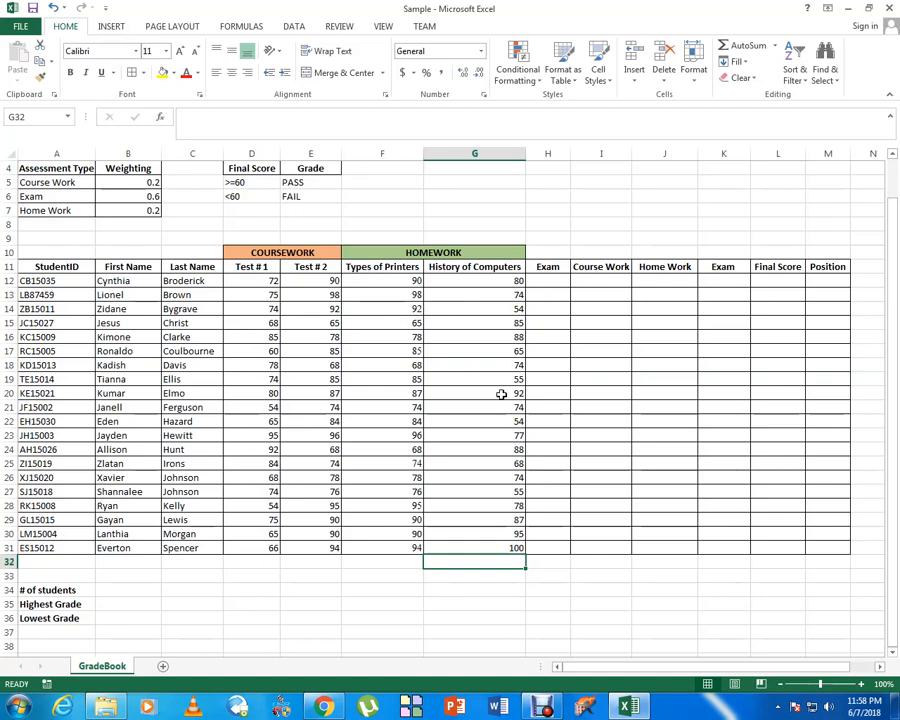
Enter the first five Exam scores 74, 54, 85, 68 and 85 in cells H12 to H16.
{"action": "left_click", "coordinate": [540, 281]}
{"action": "type", "text": "7"}
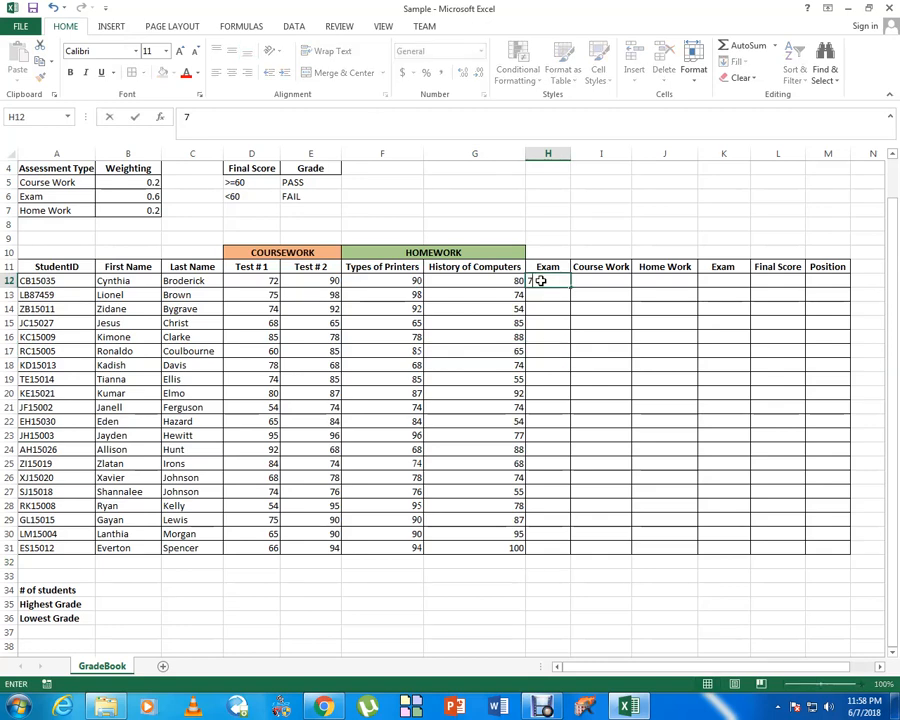
{"action": "type", "text": "4"}
{"action": "key", "text": "Return"}
{"action": "type", "text": "54"}
{"action": "key", "text": "Return"}
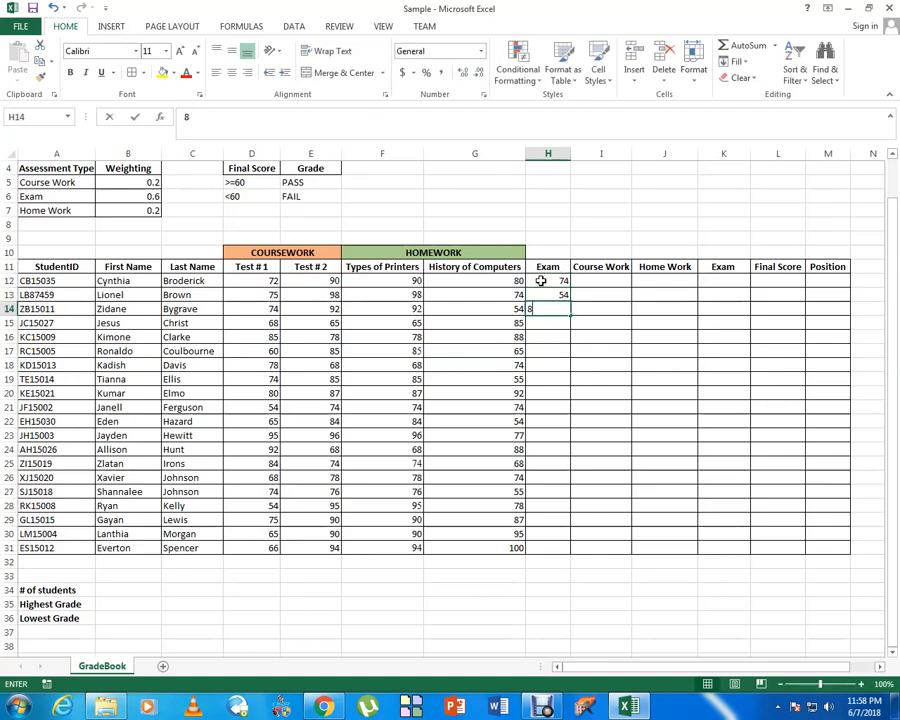
{"action": "type", "text": "85"}
{"action": "key", "text": "Return"}
{"action": "type", "text": "68"}
{"action": "key", "text": "Return"}
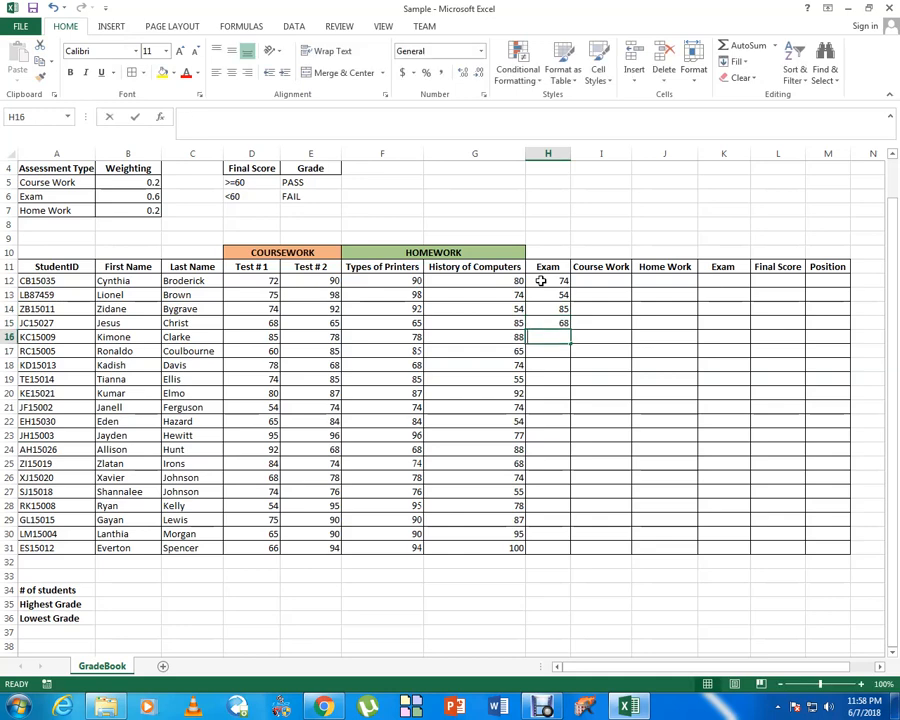
{"action": "type", "text": "85"}
{"action": "key", "text": "ctrl+Return"}
{"action": "key", "text": "Return"}
Enter the Exam scores 74, 55, 90, 78 and 52 in cells H17 to H21.
{"action": "type", "text": "74"}
{"action": "key", "text": "Return"}
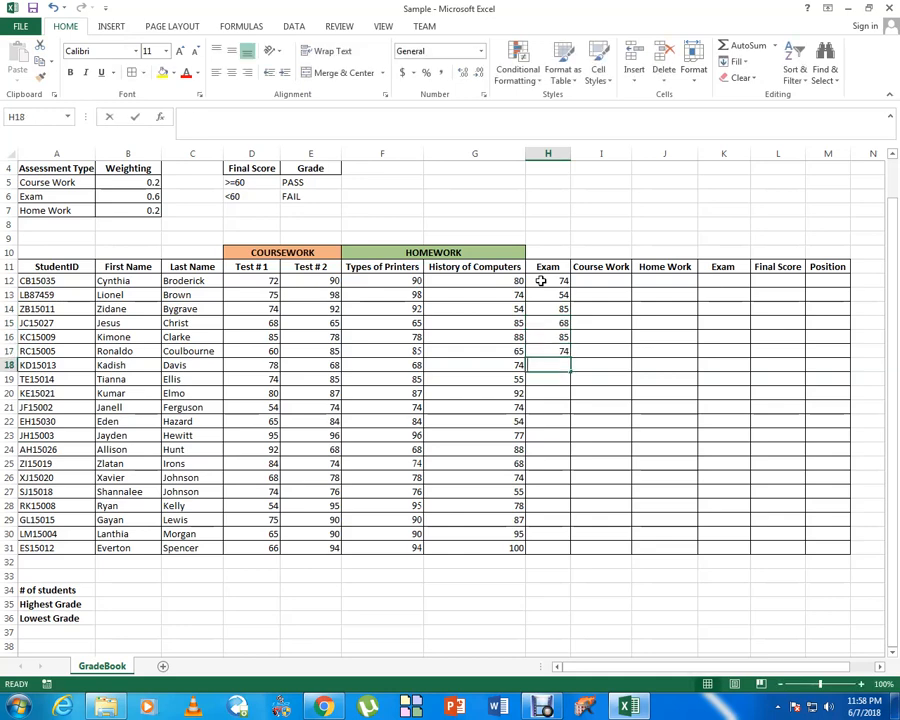
{"action": "type", "text": "55"}
{"action": "key", "text": "ctrl+Return"}
{"action": "key", "text": "Return"}
{"action": "type", "text": "90"}
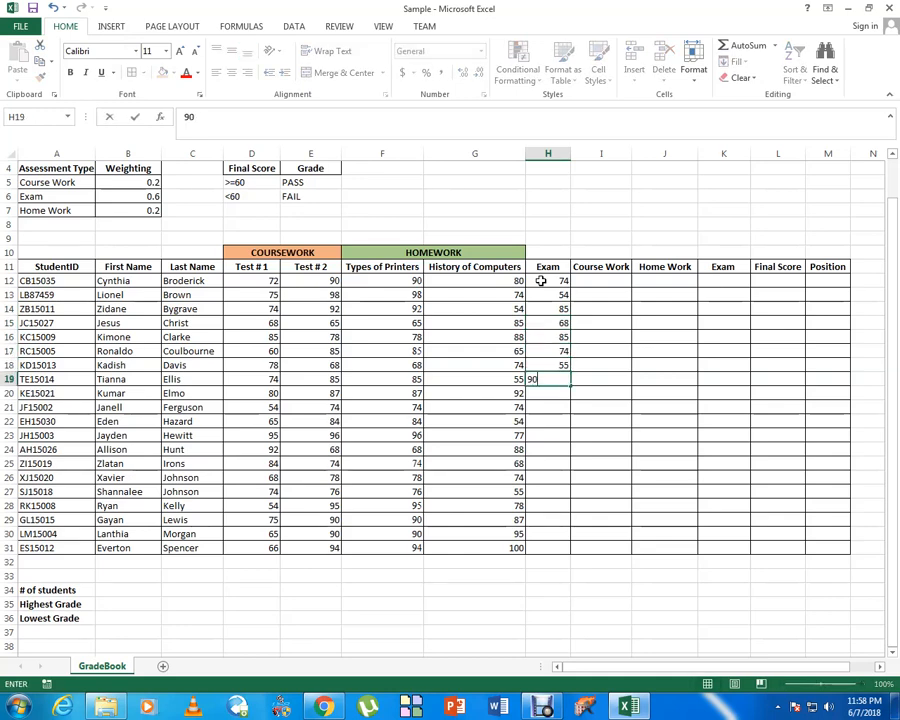
{"action": "key", "text": "Return"}
{"action": "type", "text": "78"}
{"action": "key", "text": "Return"}
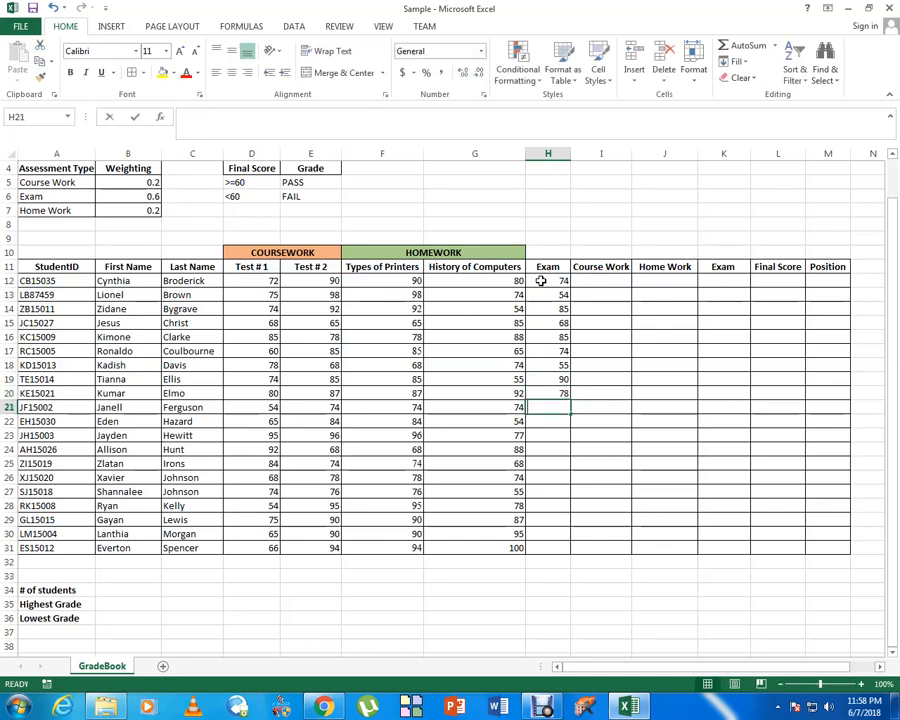
{"action": "type", "text": "52"}
{"action": "key", "text": "Return"}
Enter the Exam scores 85, 62, 60, 45 and 74 in cells H22 to H26.
{"action": "type", "text": "85"}
{"action": "key", "text": "Return"}
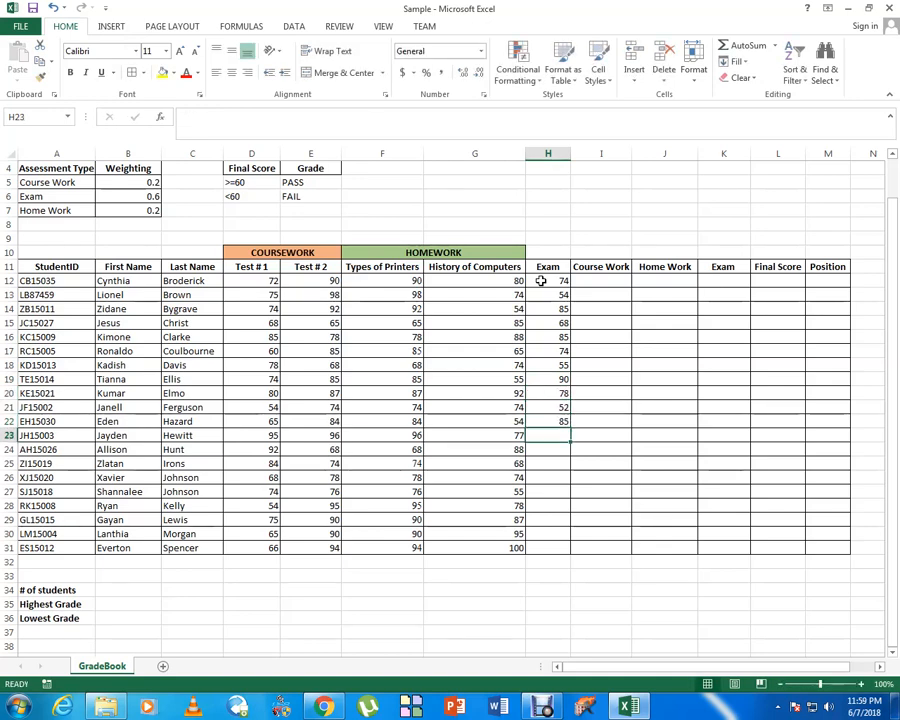
{"action": "type", "text": "62"}
{"action": "key", "text": "Return"}
{"action": "type", "text": "60"}
{"action": "key", "text": "Return"}
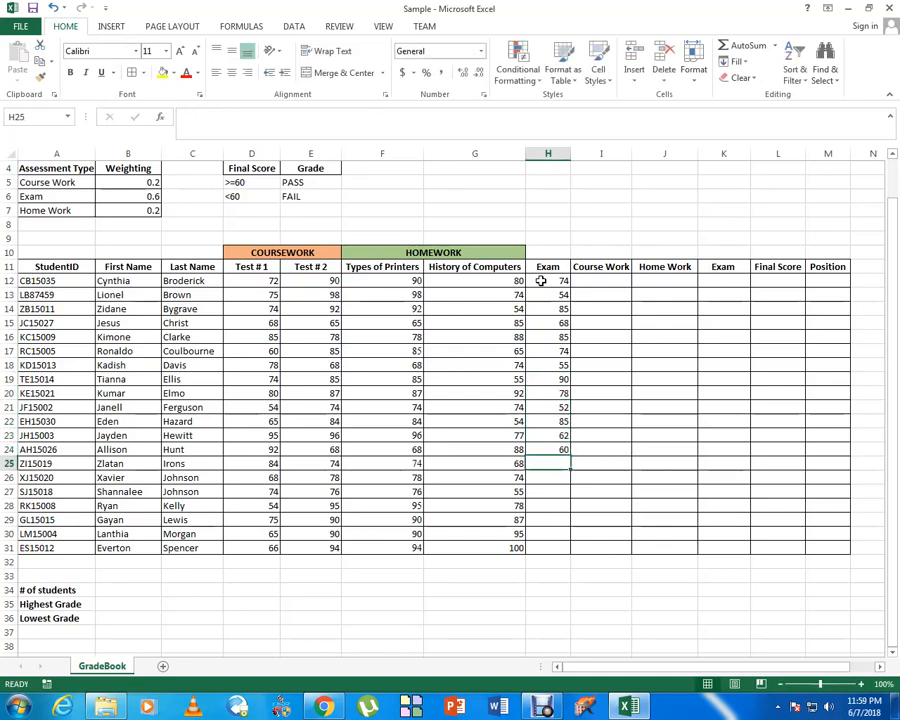
{"action": "type", "text": "45"}
{"action": "key", "text": "Return"}
{"action": "type", "text": "74"}
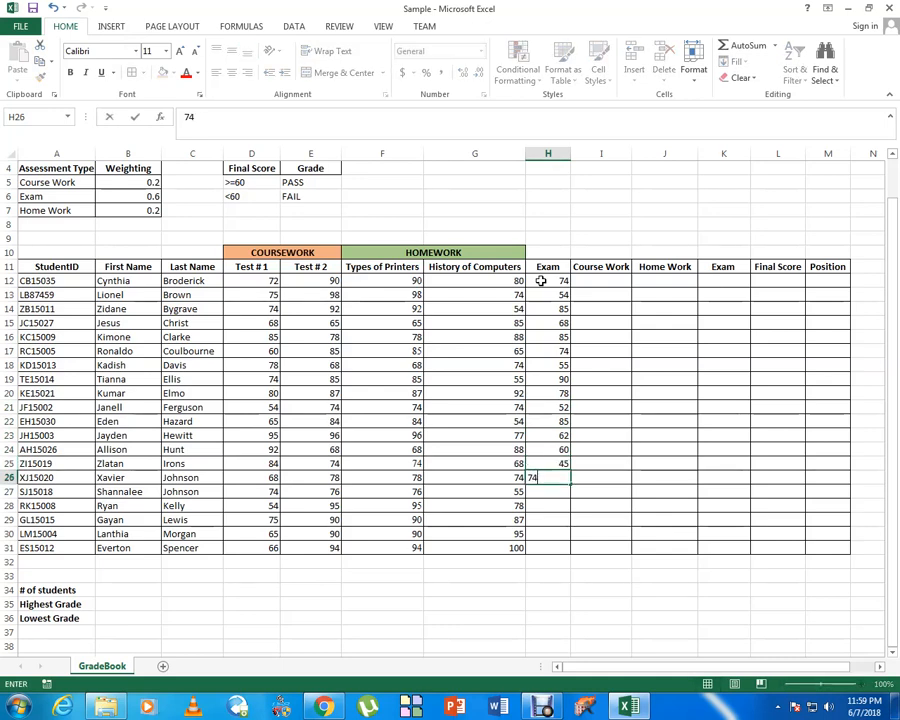
{"action": "key", "text": "Return"}
Enter the Exam scores 62, 52, 40, 57 and 80 in cells H27 to H31.
{"action": "type", "text": "62"}
{"action": "key", "text": "Return"}
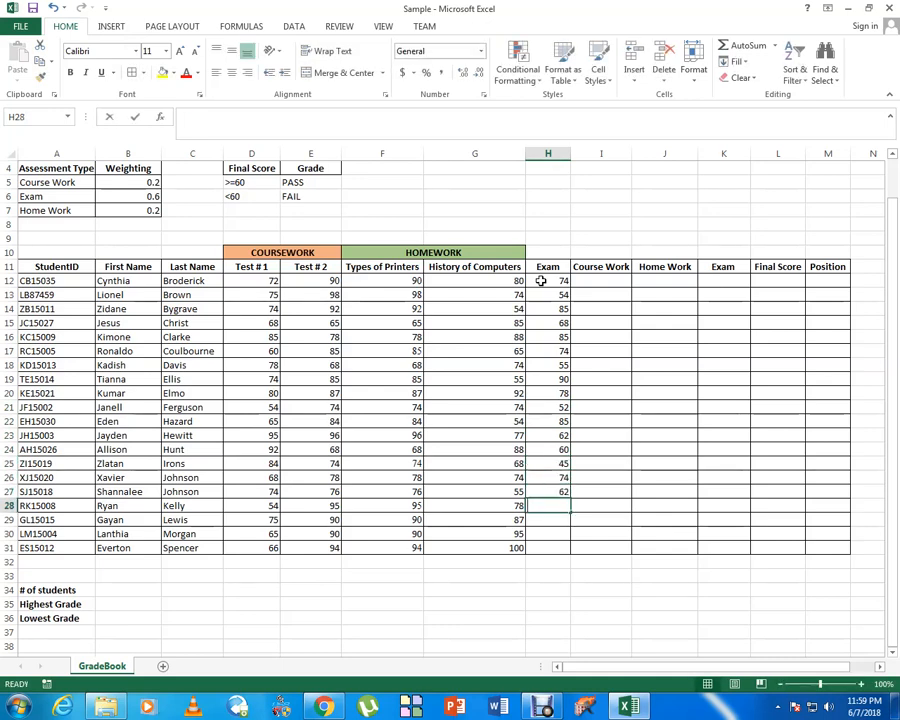
{"action": "type", "text": "52"}
{"action": "key", "text": "Return"}
{"action": "type", "text": "40"}
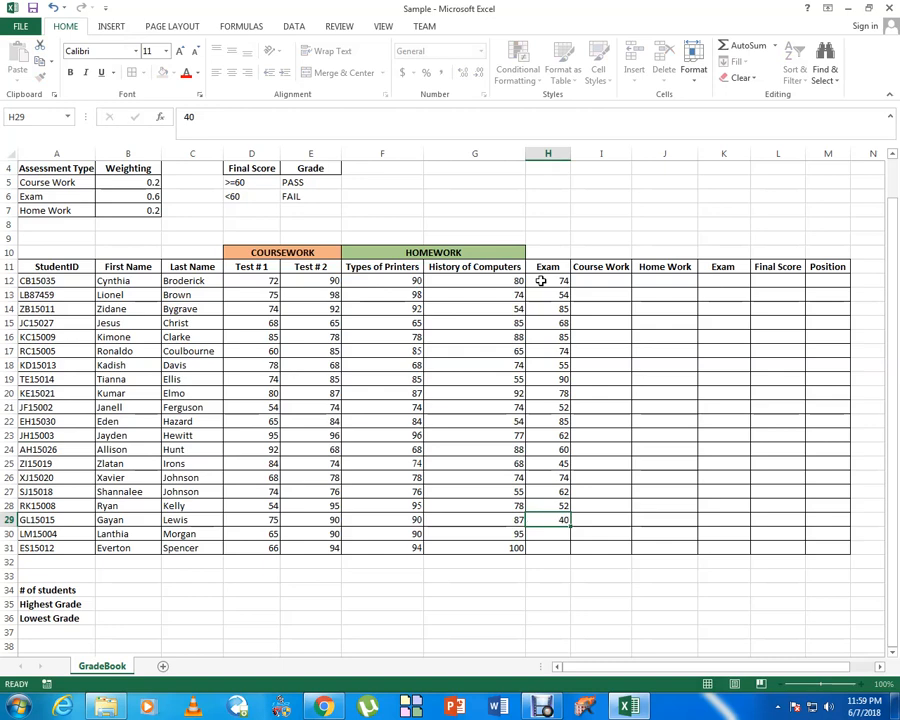
{"action": "key", "text": "Return"}
{"action": "type", "text": "57"}
{"action": "key", "text": "Return"}
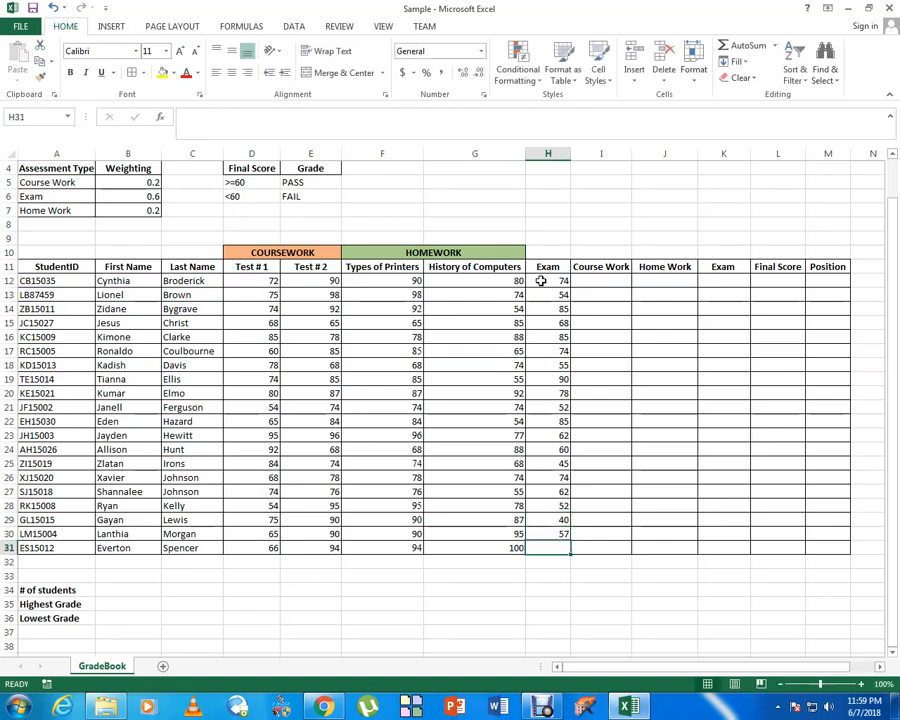
{"action": "type", "text": "80"}
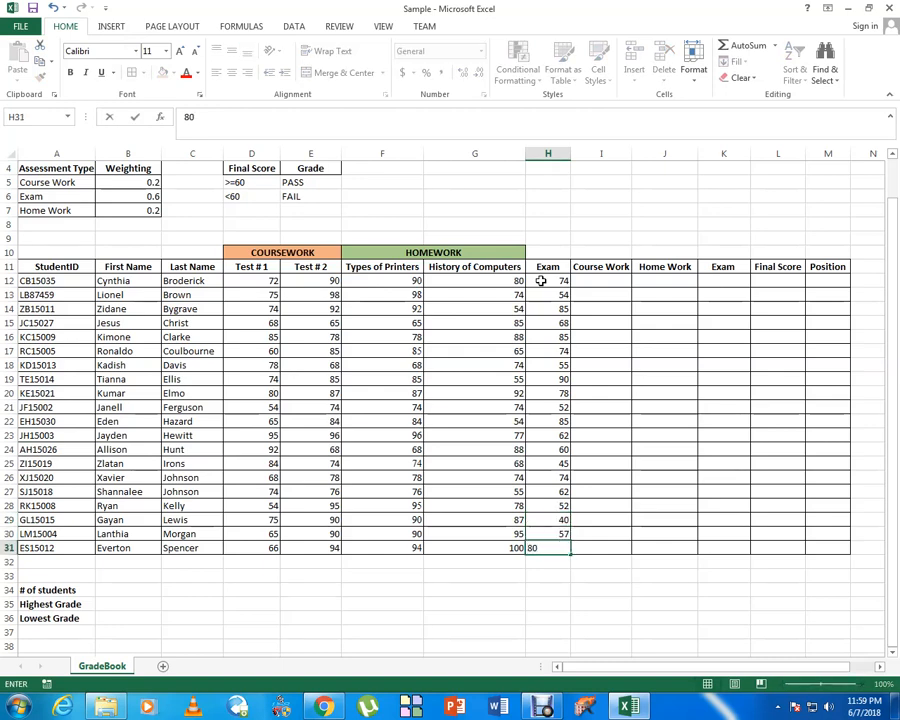
{"action": "key", "text": "Tab"}
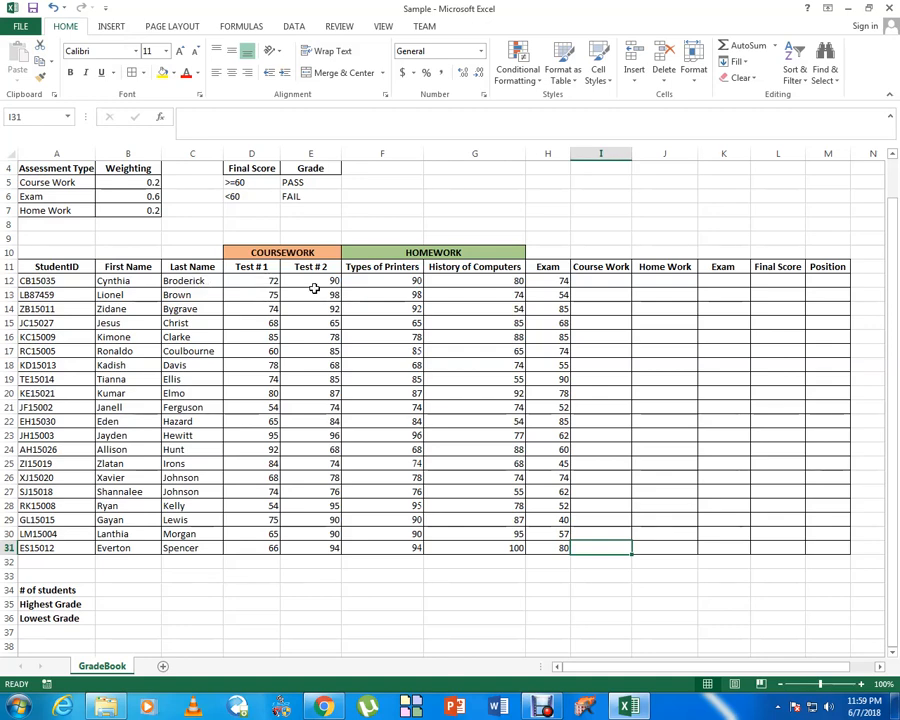
Calculate the first student's Course Work average in cell I12 with an AVERAGE formula over D12:E12.
{"action": "left_click", "coordinate": [599, 280]}
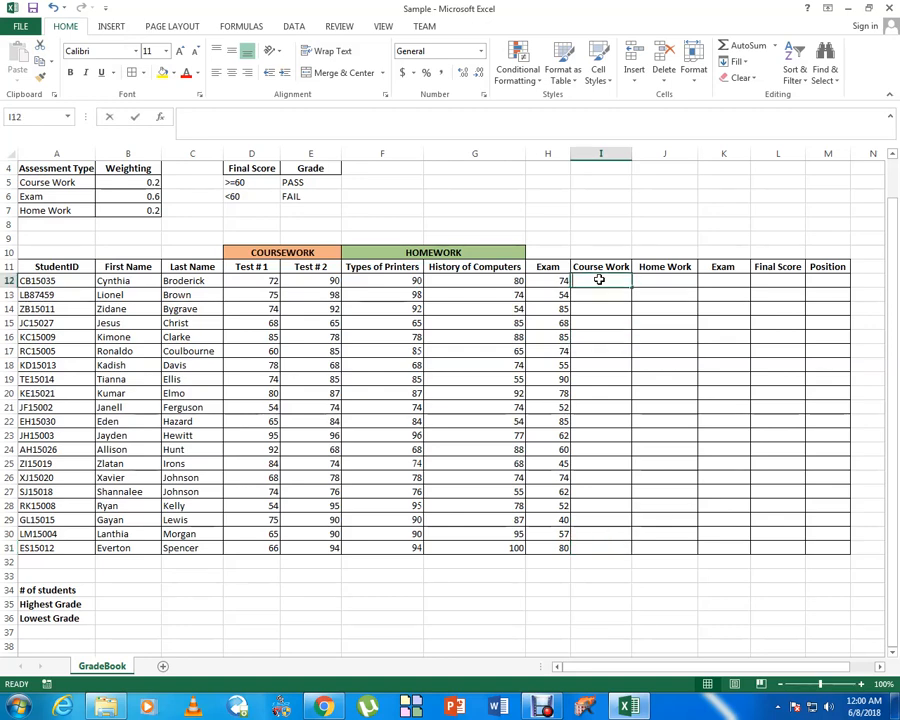
{"action": "type", "text": "=aver"}
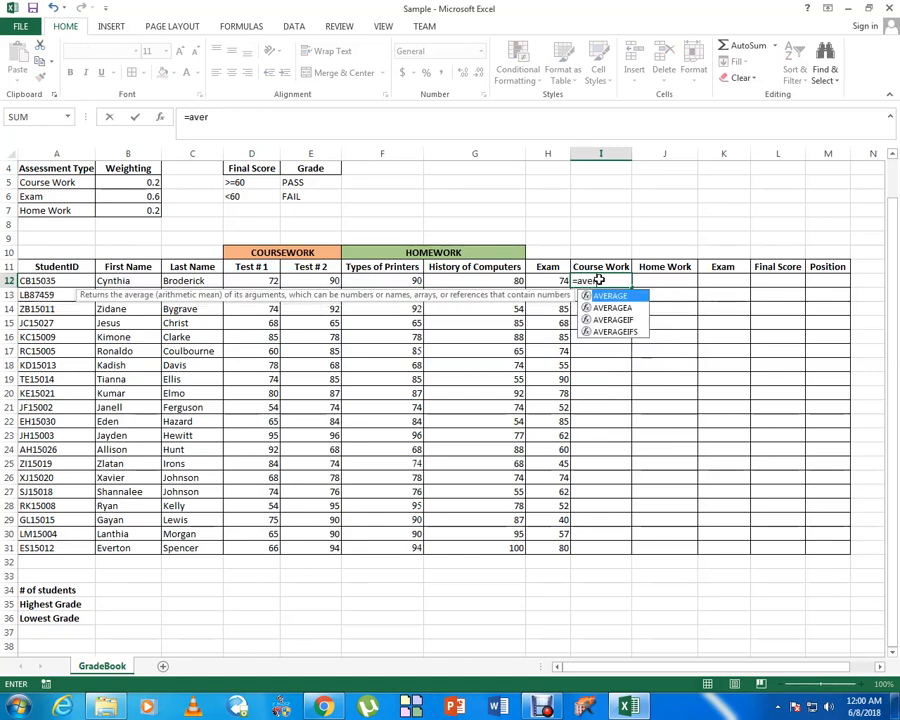
{"action": "type", "text": "age("}
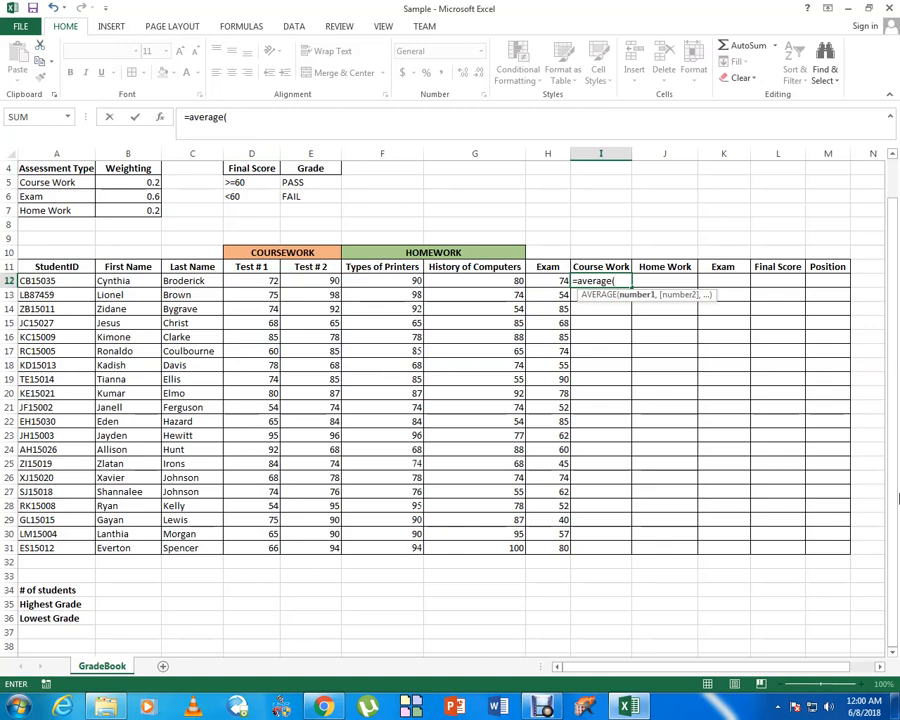
{"action": "type", "text": "d2"}
{"action": "key", "text": "BackSpace"}
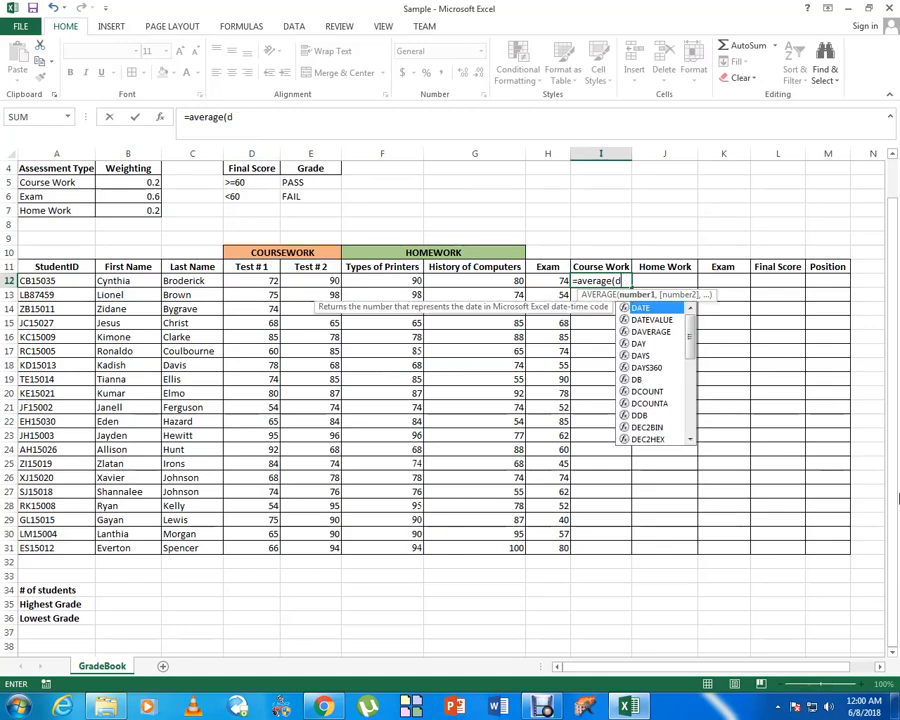
{"action": "type", "text": "12"}
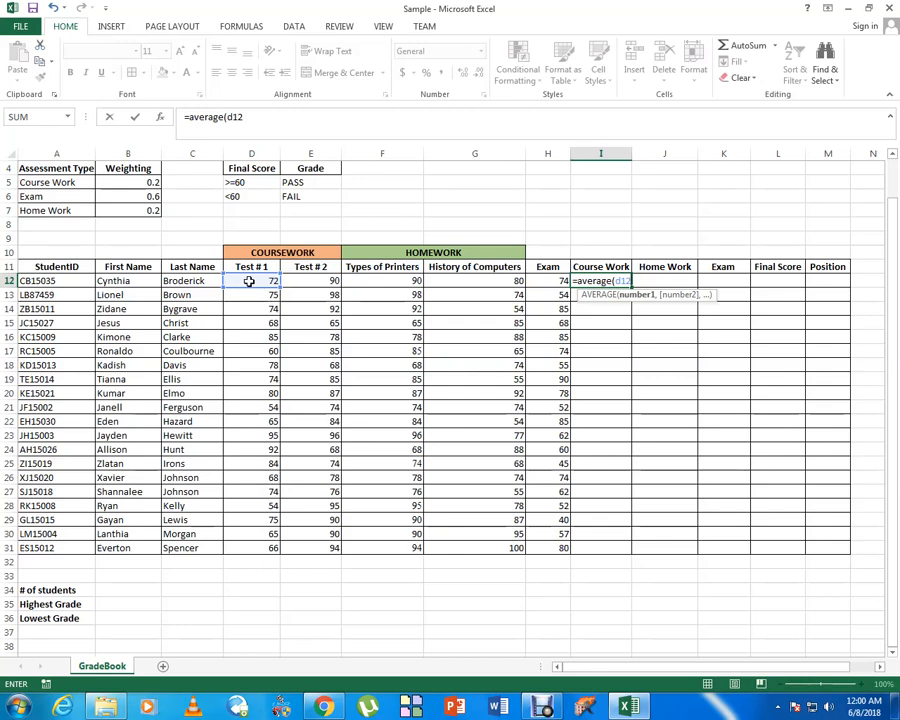
{"action": "type", "text": ":"}
{"action": "left_click", "coordinate": [332, 280]}
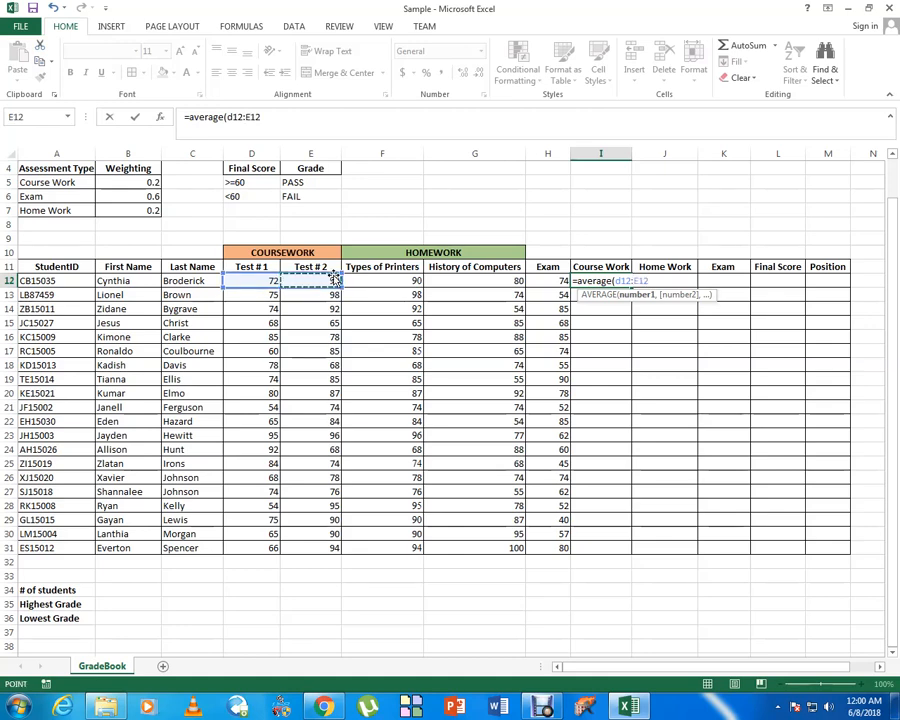
{"action": "key", "text": "Return"}
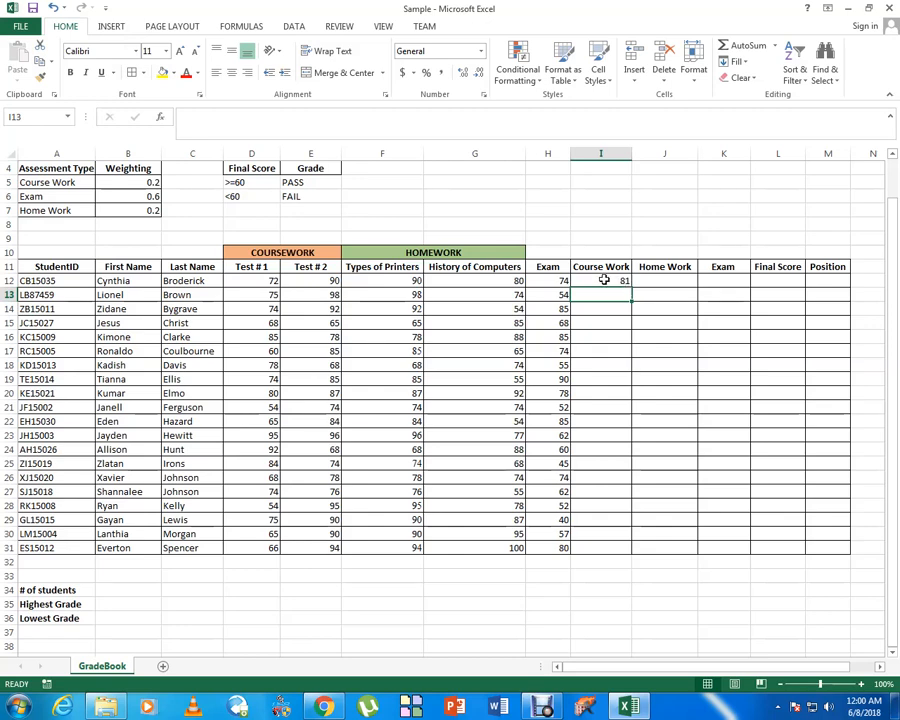
Fill the Course Work average formula from I12 down to I31 and dismiss the advertising pop-up.
{"action": "left_click", "coordinate": [604, 280]}
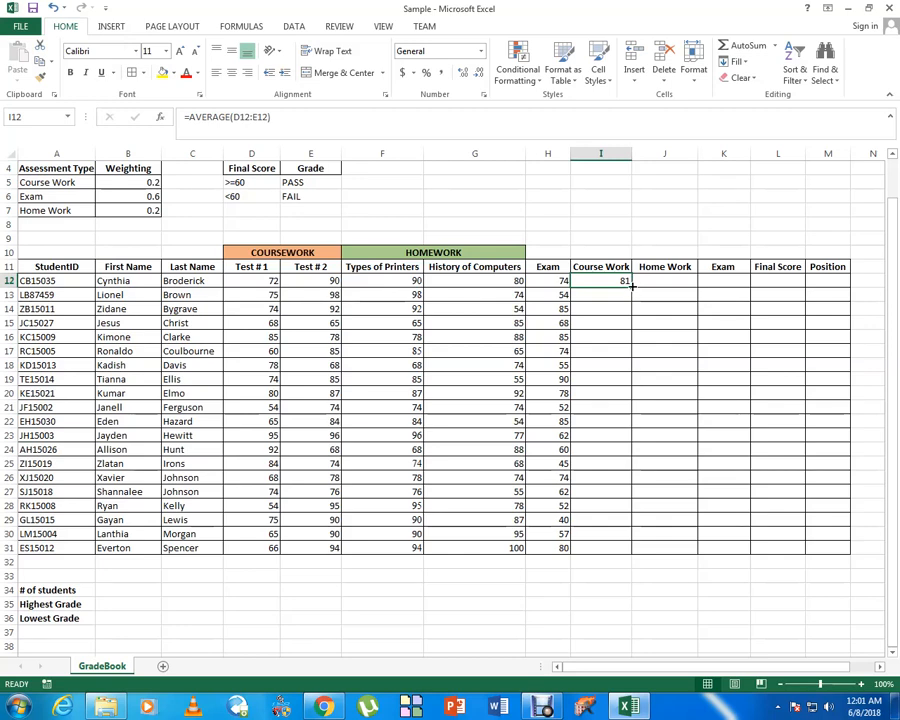
{"action": "left_click_drag", "start_coordinate": [631, 286], "coordinate": [624, 555]}
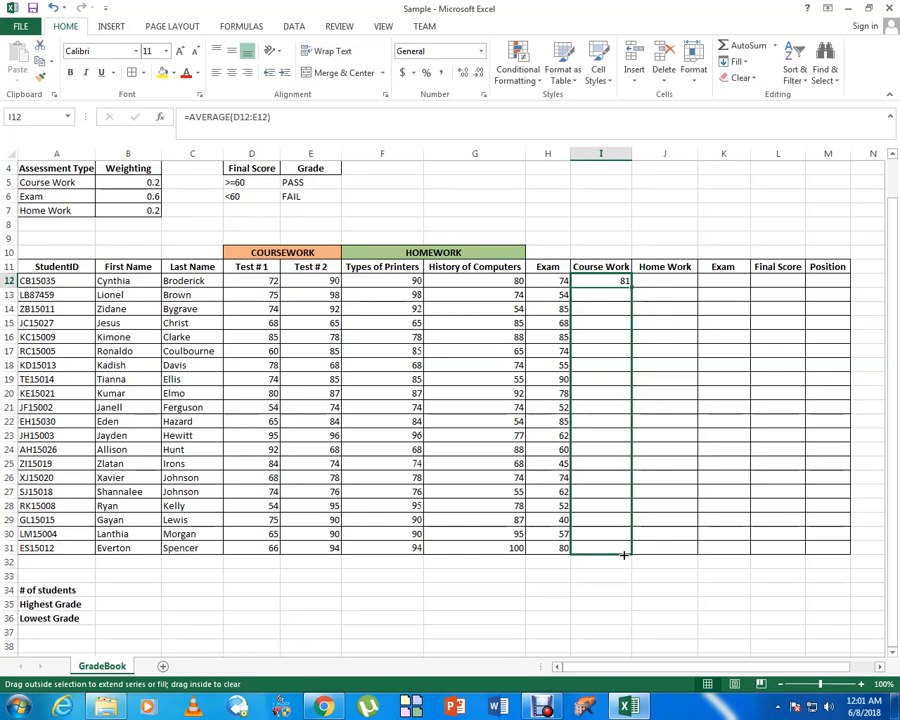
{"action": "left_click_drag", "start_coordinate": [624, 555], "coordinate": [624, 556]}
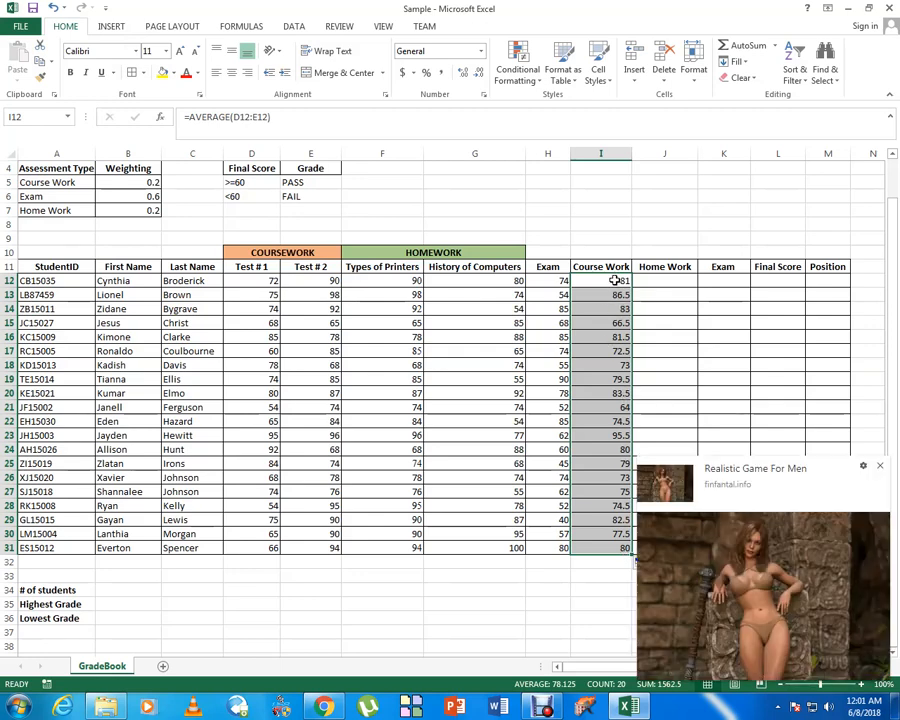
{"action": "left_click", "coordinate": [880, 466]}
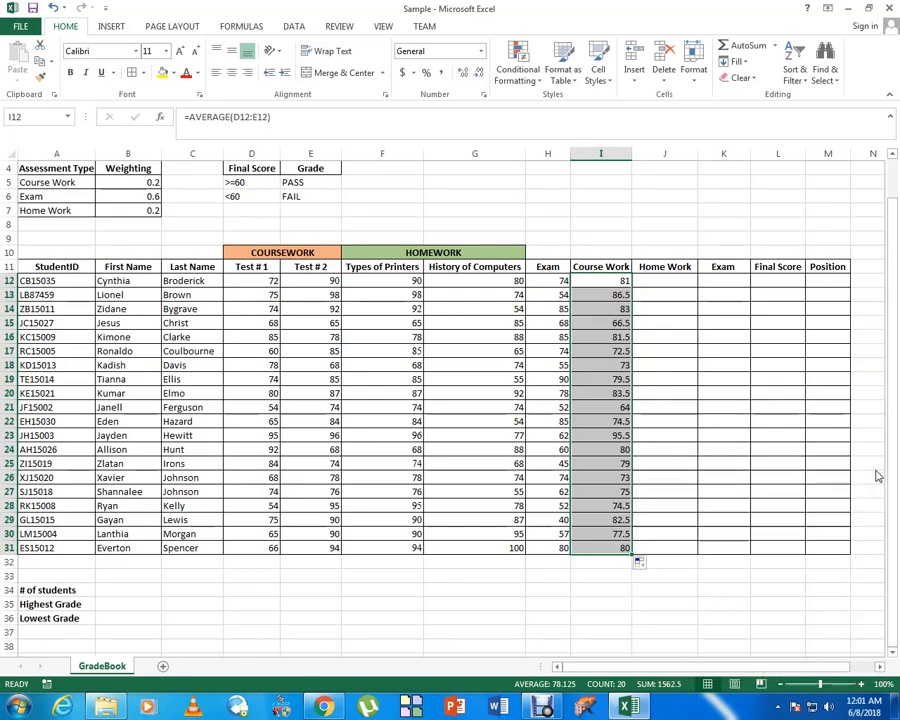
Calculate the first student's Home Work average in cell J12 with an AVERAGE formula over F12:G12.
{"action": "left_click", "coordinate": [676, 282]}
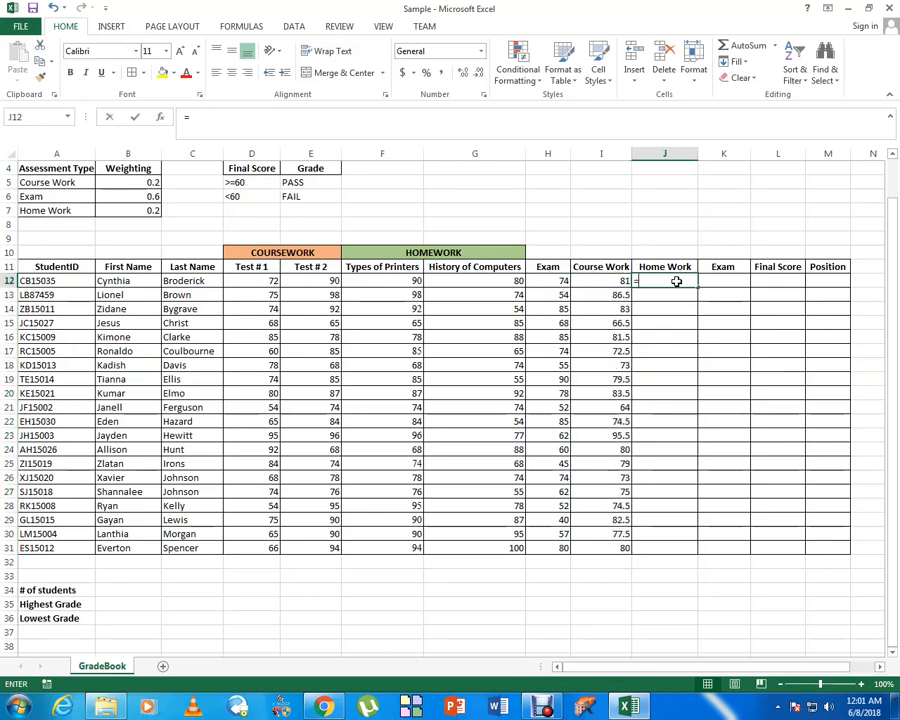
{"action": "type", "text": "=average"}
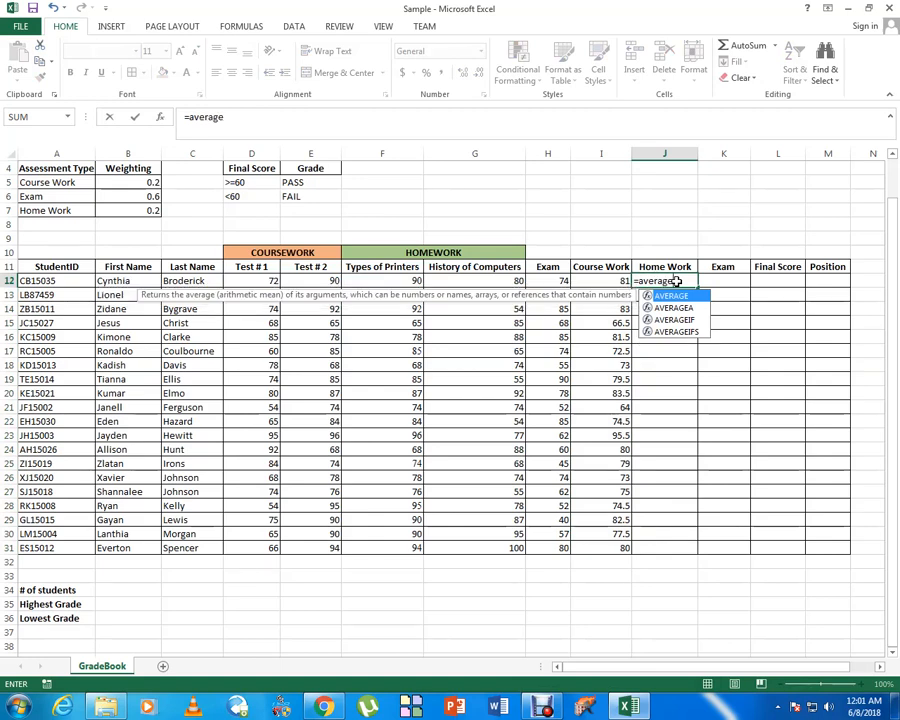
{"action": "type", "text": "("}
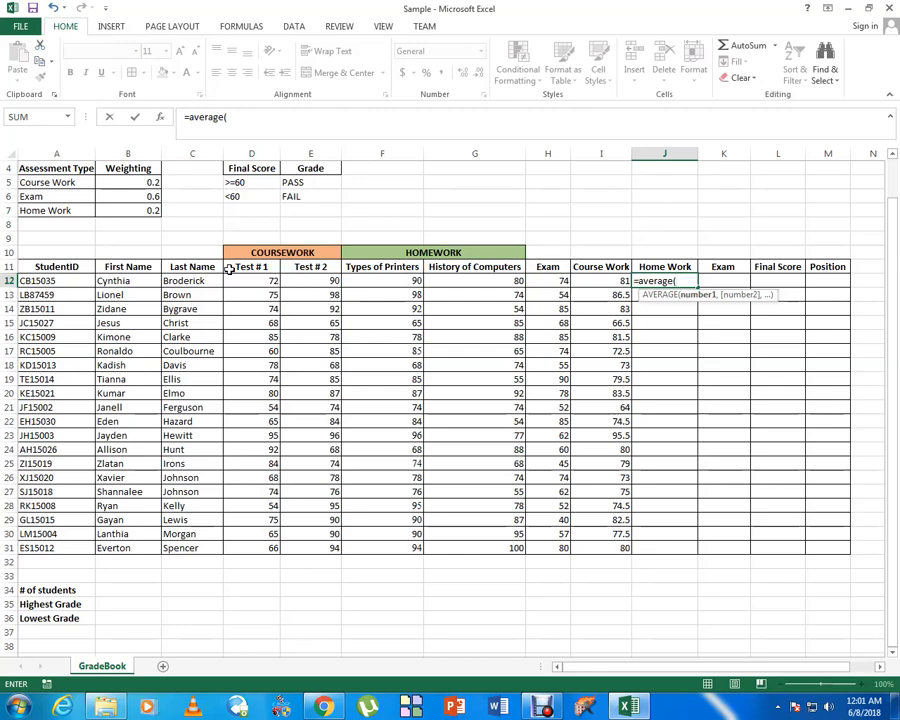
{"action": "left_click", "coordinate": [400, 282]}
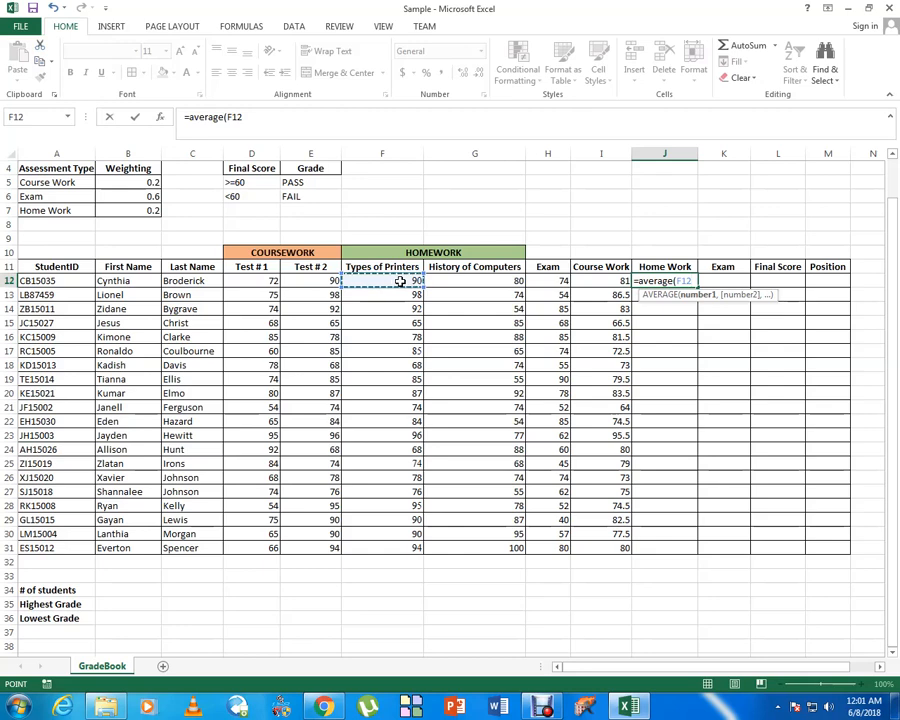
{"action": "left_click_drag", "start_coordinate": [400, 282], "coordinate": [455, 281]}
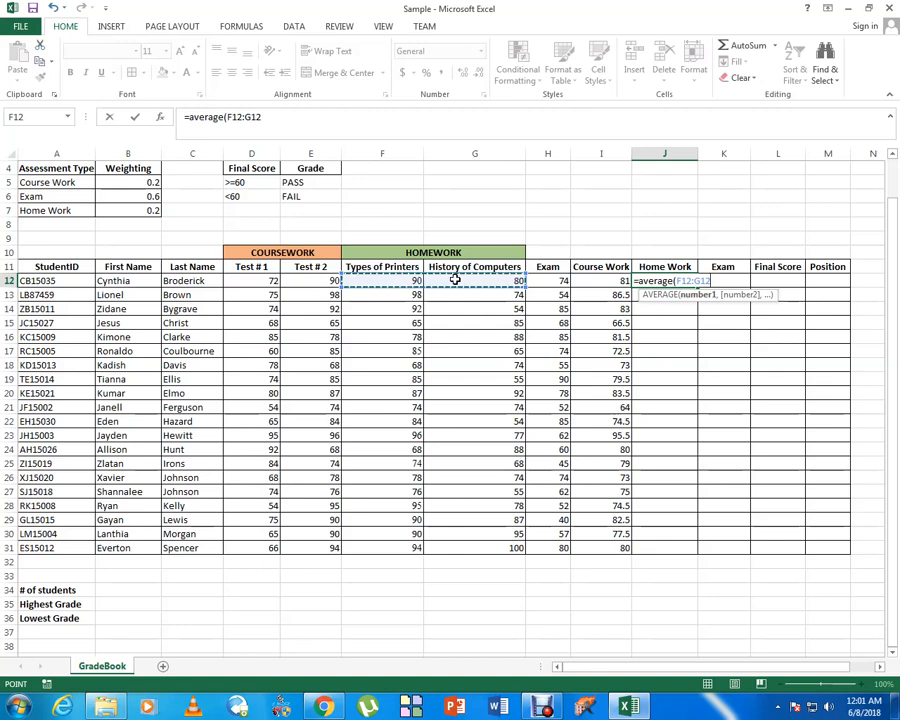
{"action": "key", "text": "Return"}
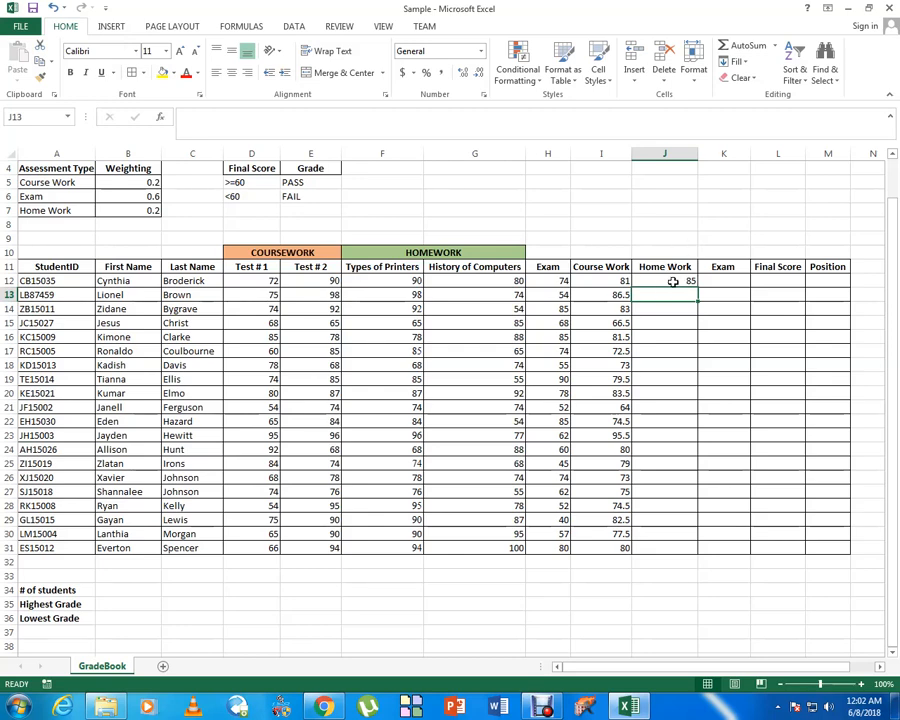
Fill the Home Work average formula from J12 down to J31.
{"action": "left_click", "coordinate": [673, 282]}
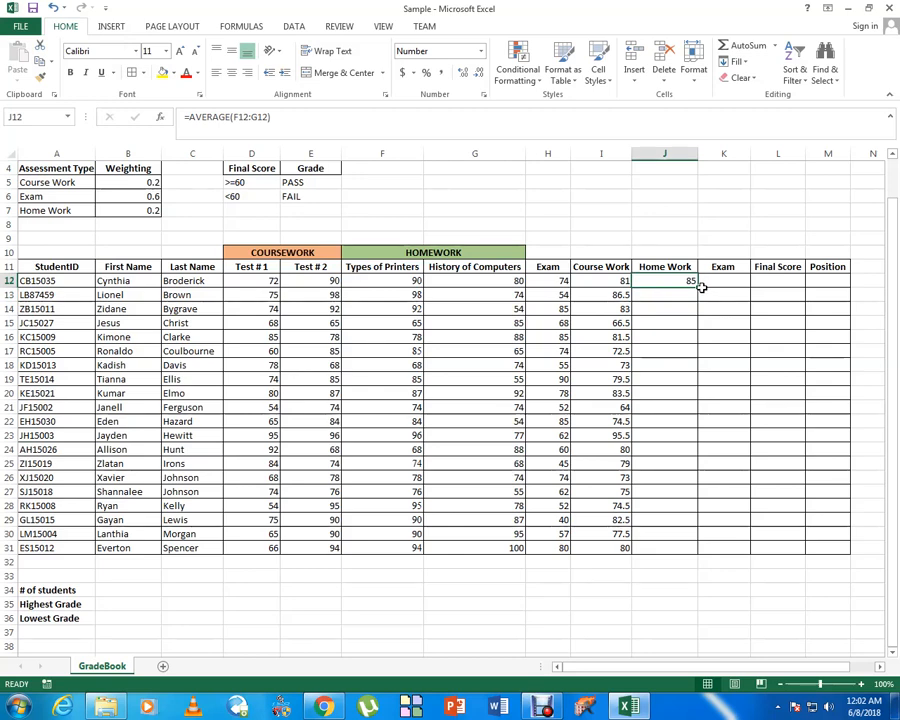
{"action": "left_click_drag", "start_coordinate": [698, 286], "coordinate": [680, 554]}
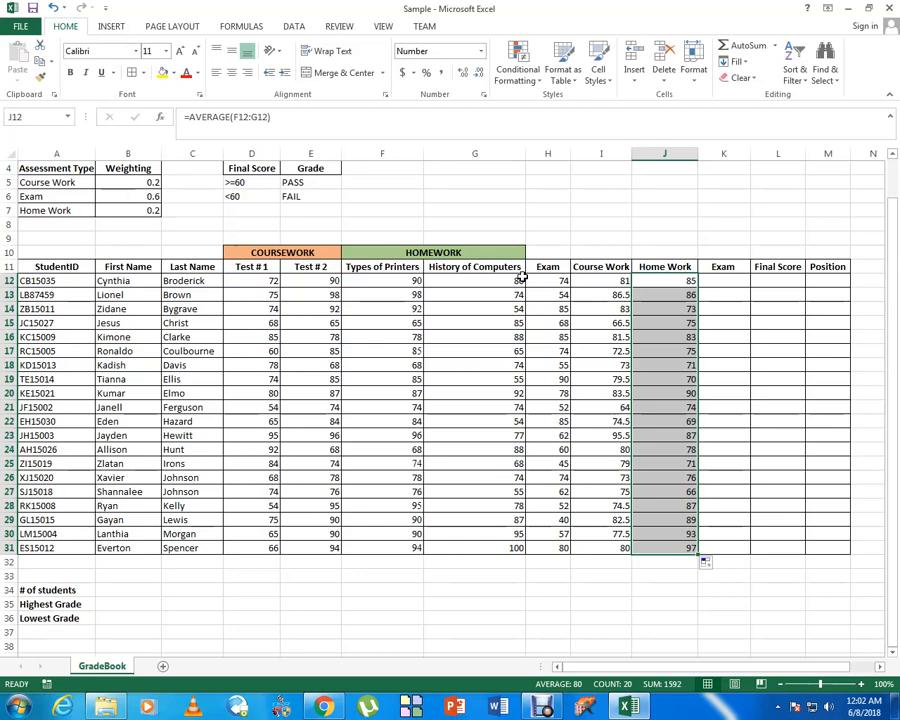
Calculate the first student's weighted Exam score in K12 with =H12*$B$6 and fill the formula down to K31.
{"action": "left_click_drag", "start_coordinate": [716, 281], "coordinate": [720, 309]}
{"action": "left_click", "coordinate": [716, 281]}
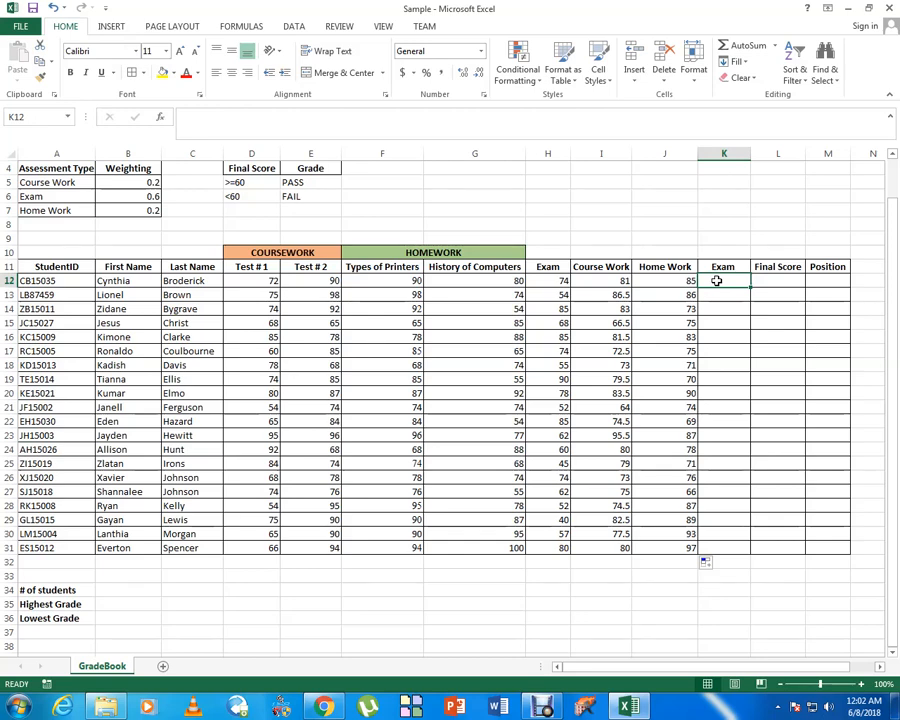
{"action": "type", "text": "="}
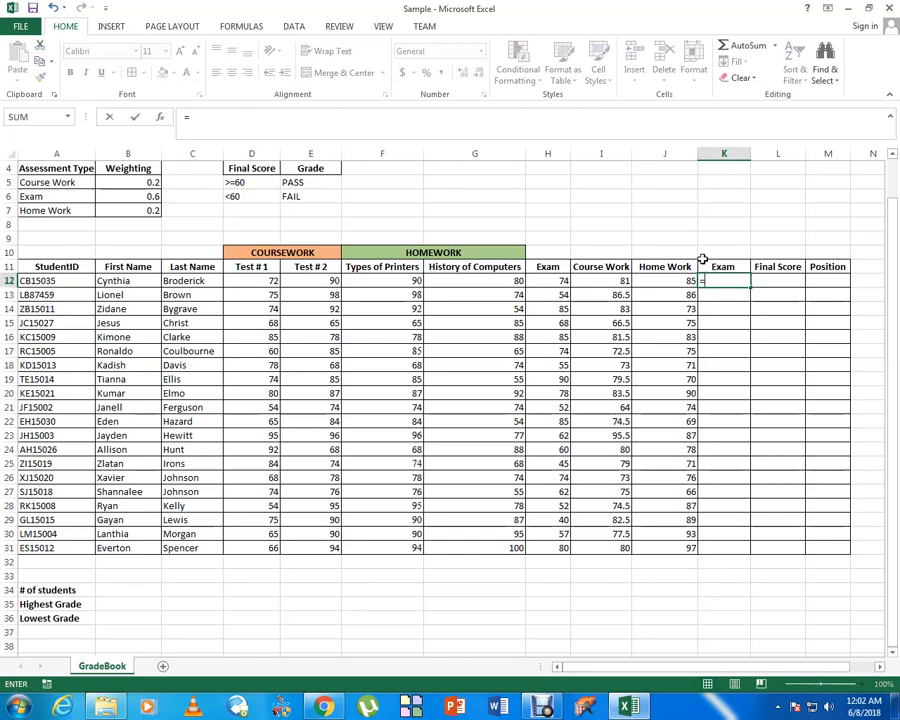
{"action": "left_click", "coordinate": [559, 281]}
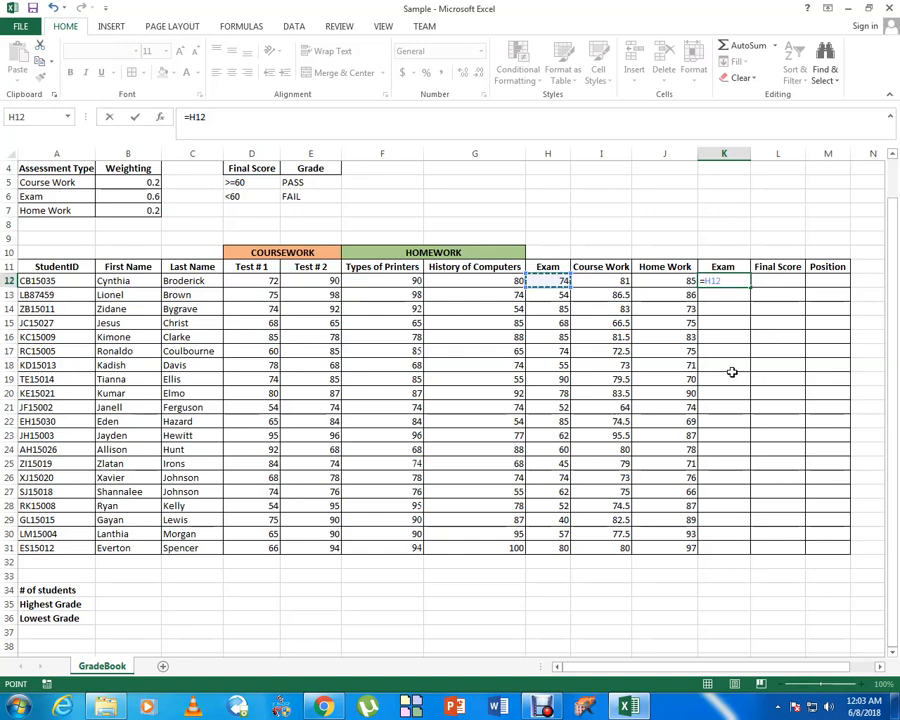
{"action": "type", "text": "*"}
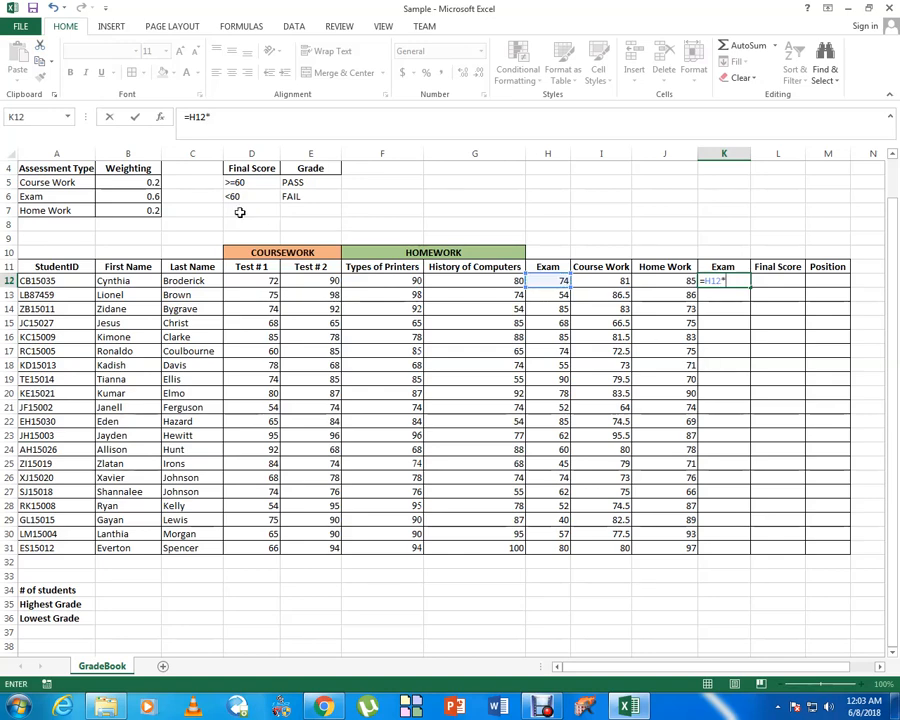
{"action": "left_click", "coordinate": [135, 196]}
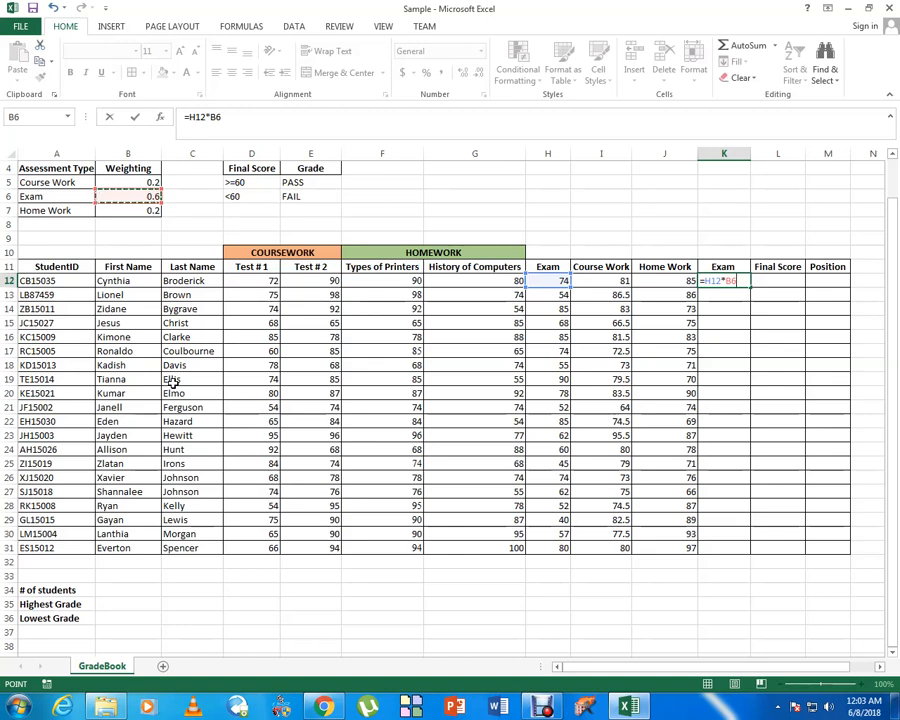
{"action": "key", "text": "F4"}
{"action": "key", "text": "Return"}
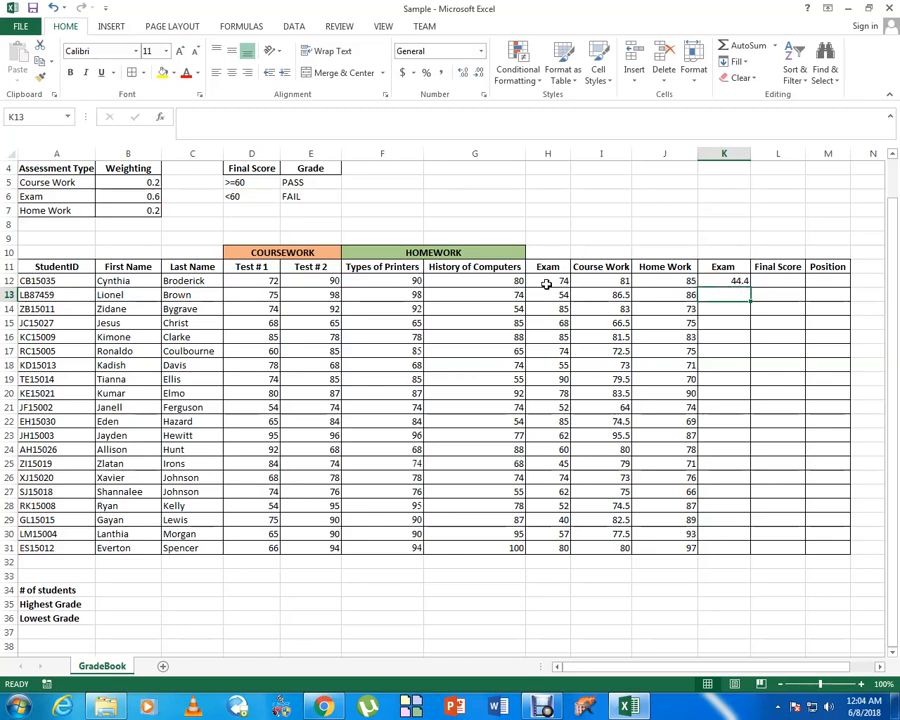
{"action": "left_click", "coordinate": [740, 281]}
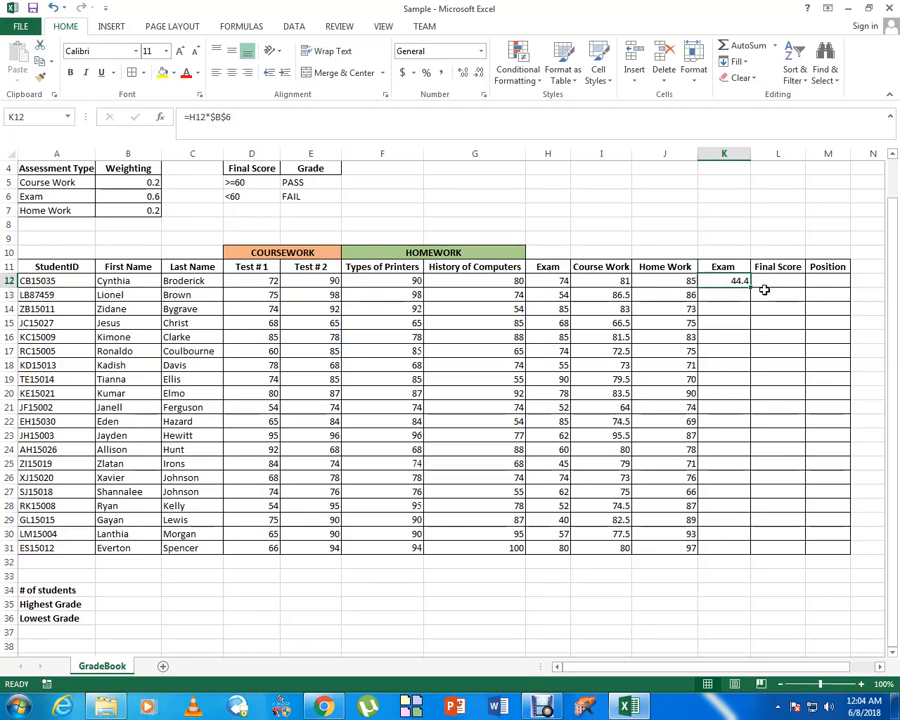
{"action": "left_click_drag", "start_coordinate": [752, 285], "coordinate": [746, 550]}
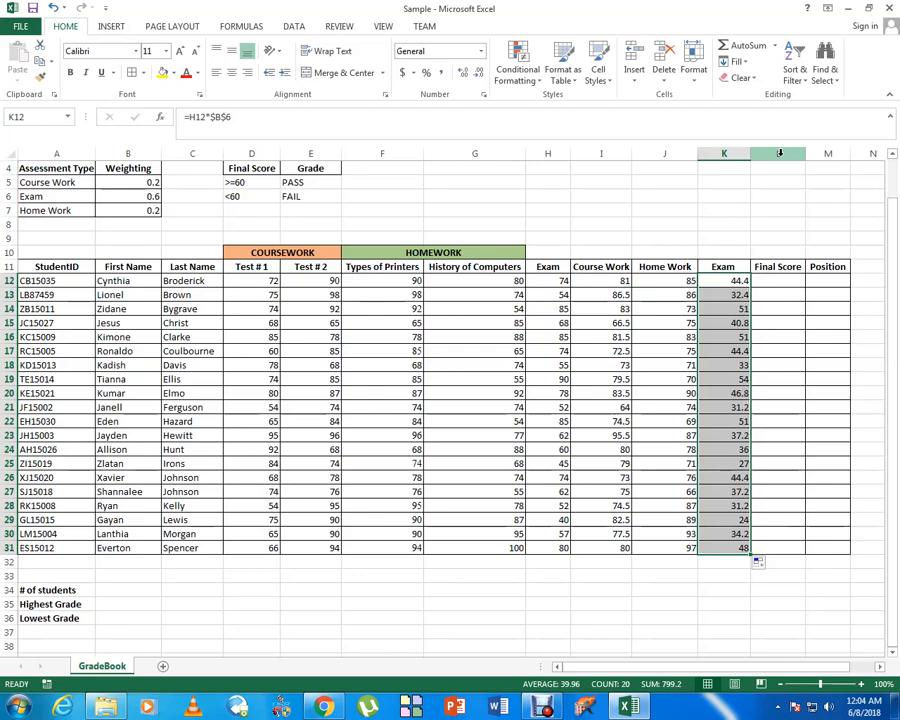
Insert a new column L before Final Score and enter "COURSEwORK" as its header in L11.
{"action": "left_click", "coordinate": [780, 153]}
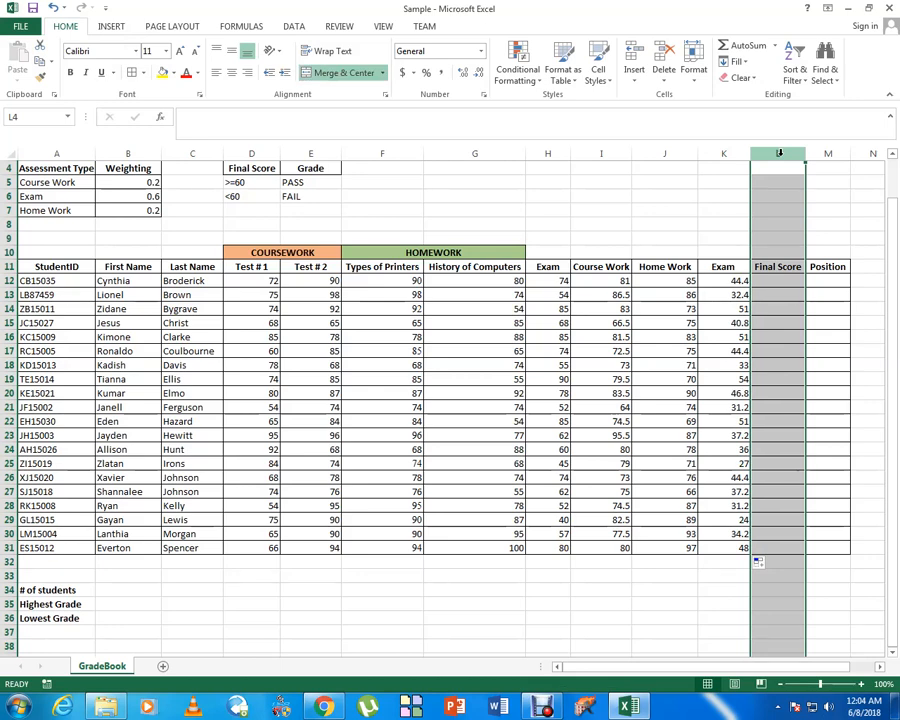
{"action": "right_click", "coordinate": [780, 153]}
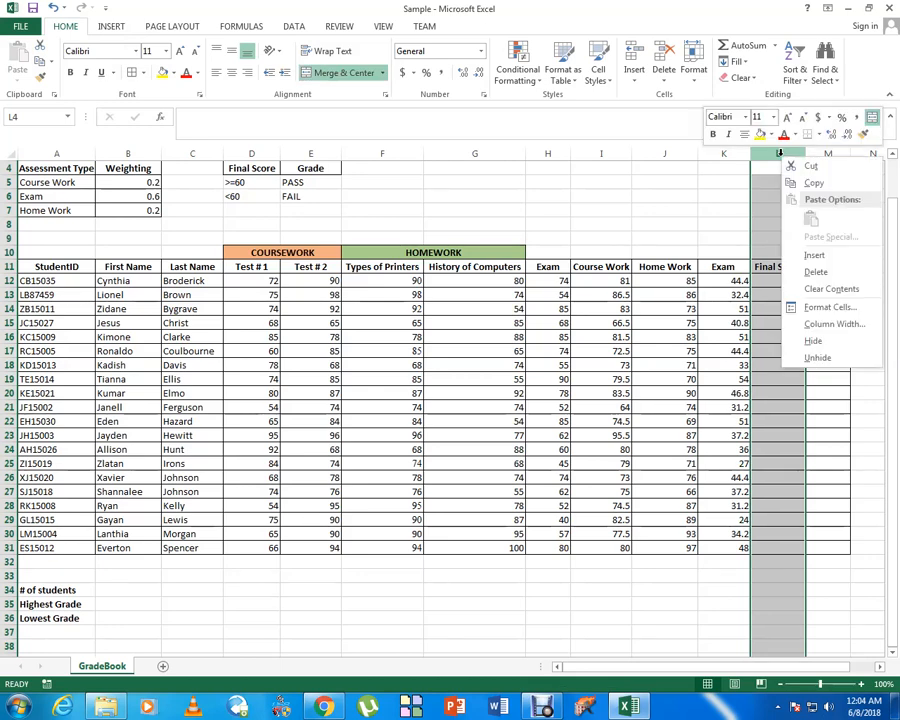
{"action": "left_click", "coordinate": [828, 257]}
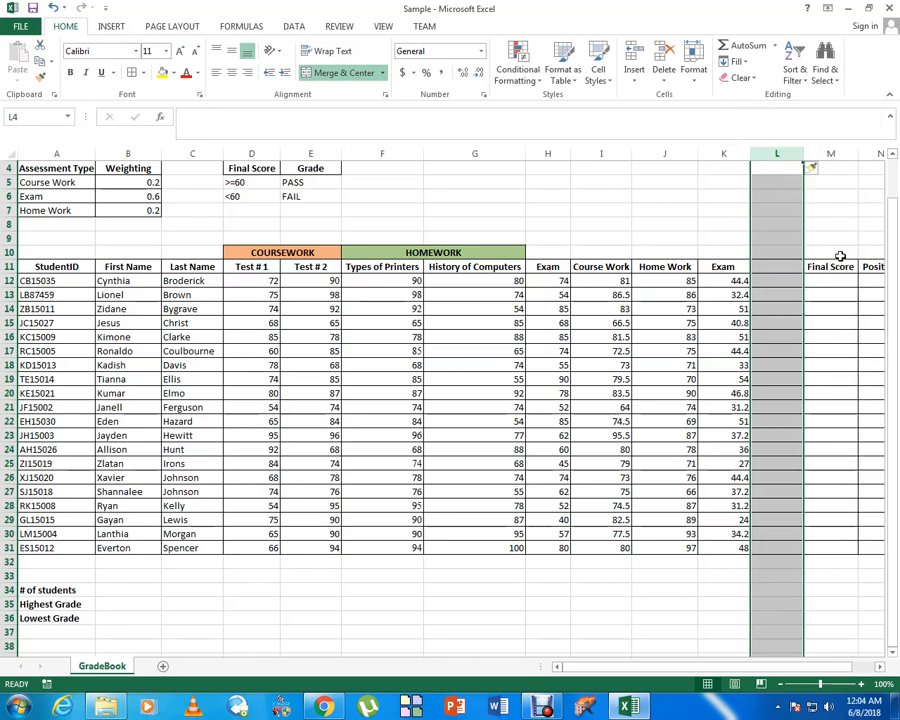
{"action": "left_click", "coordinate": [774, 267]}
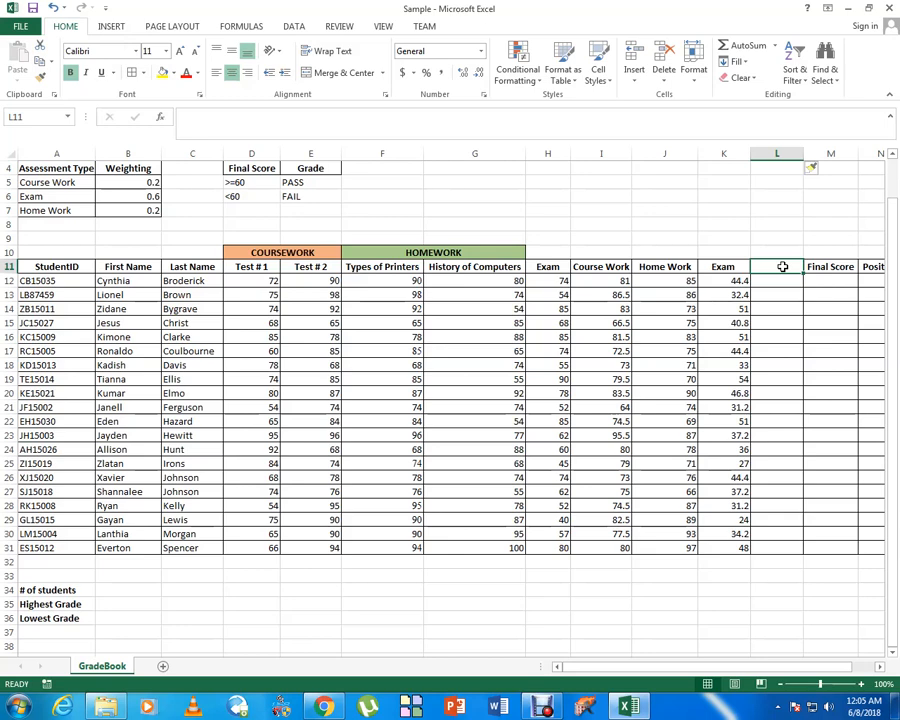
{"action": "type", "text": "CO"}
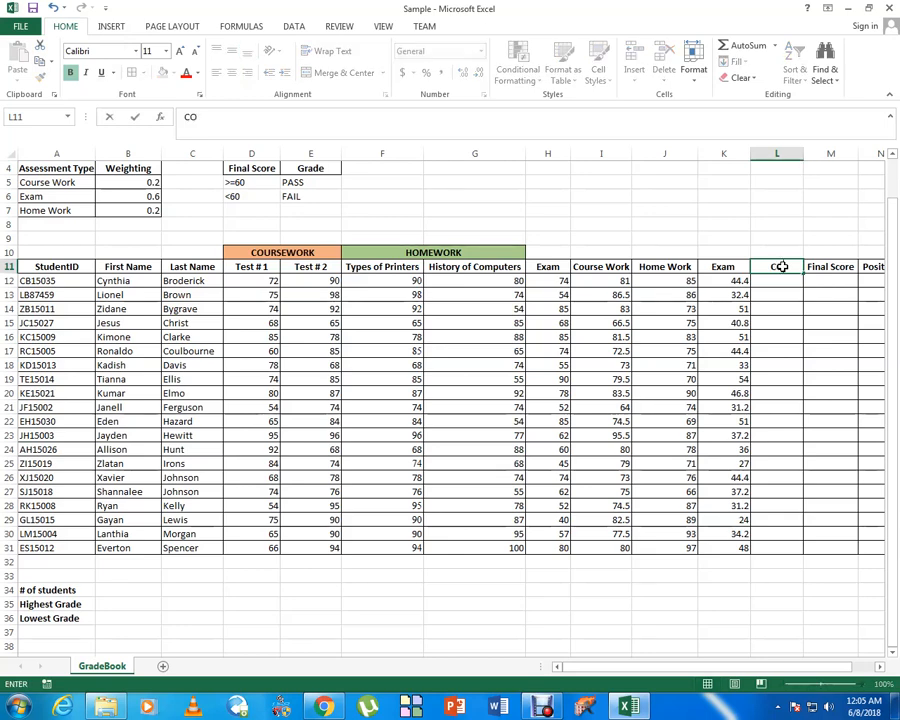
{"action": "type", "text": "URSEwORK"}
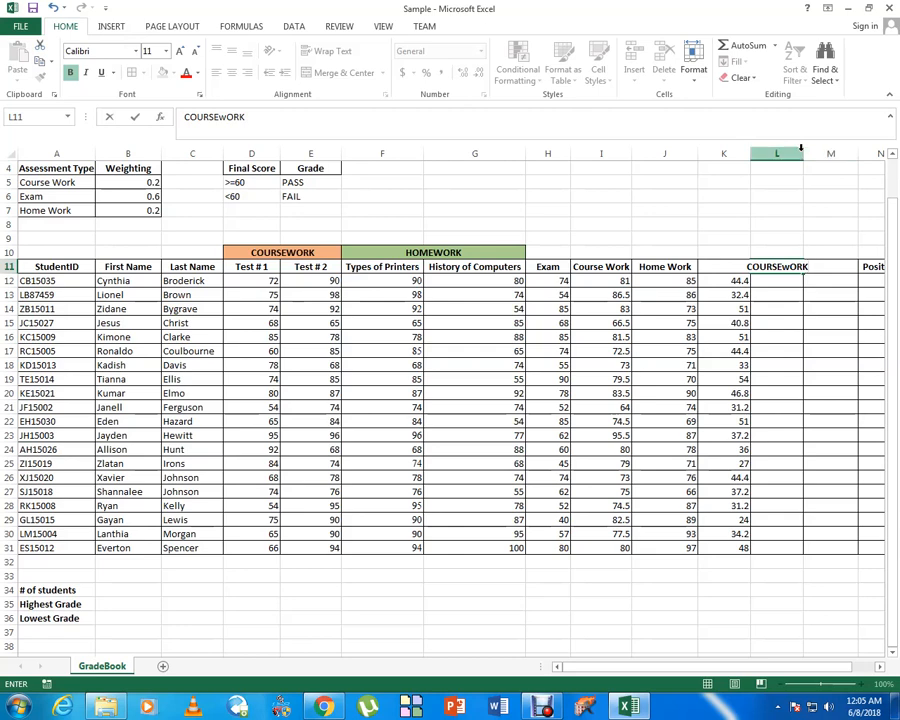
Widen column L to fit its header and correct the header in L11 to "COURSEWORK".
{"action": "left_click", "coordinate": [792, 185]}
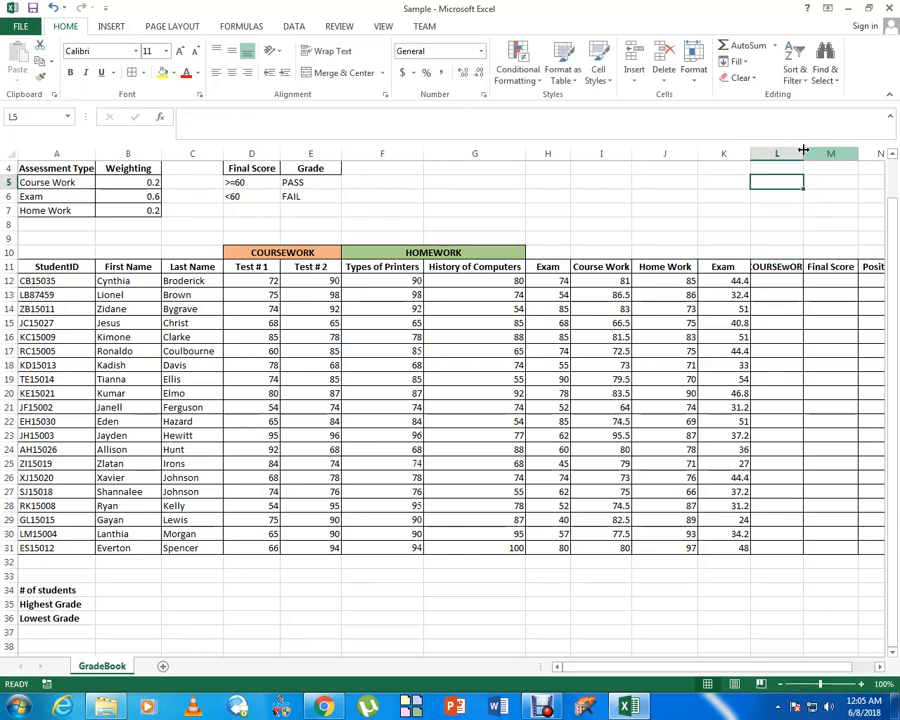
{"action": "left_click_drag", "start_coordinate": [803, 153], "coordinate": [824, 159]}
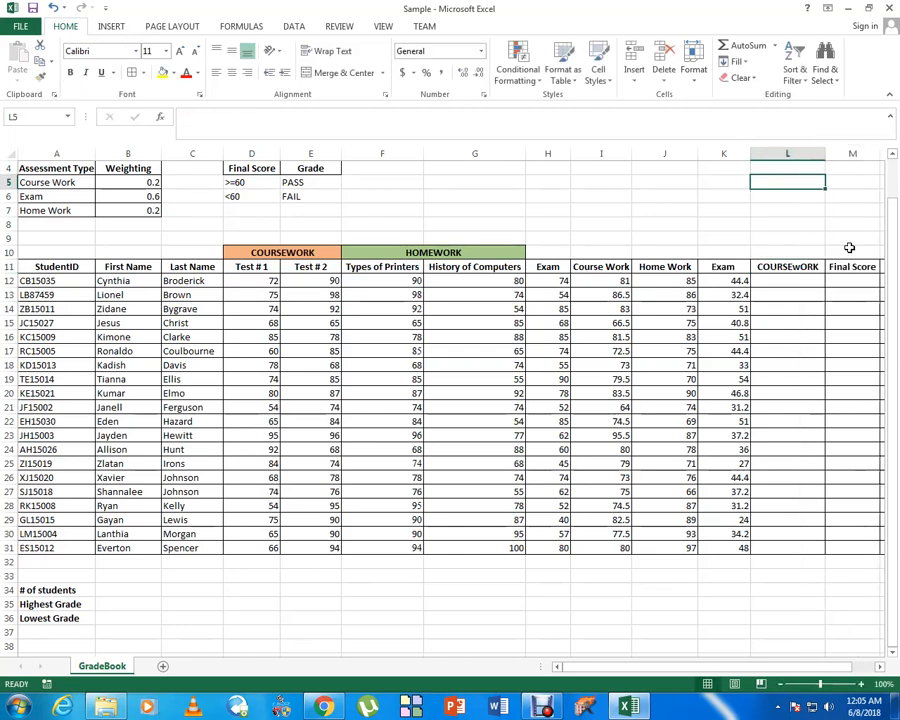
{"action": "left_click", "coordinate": [800, 266]}
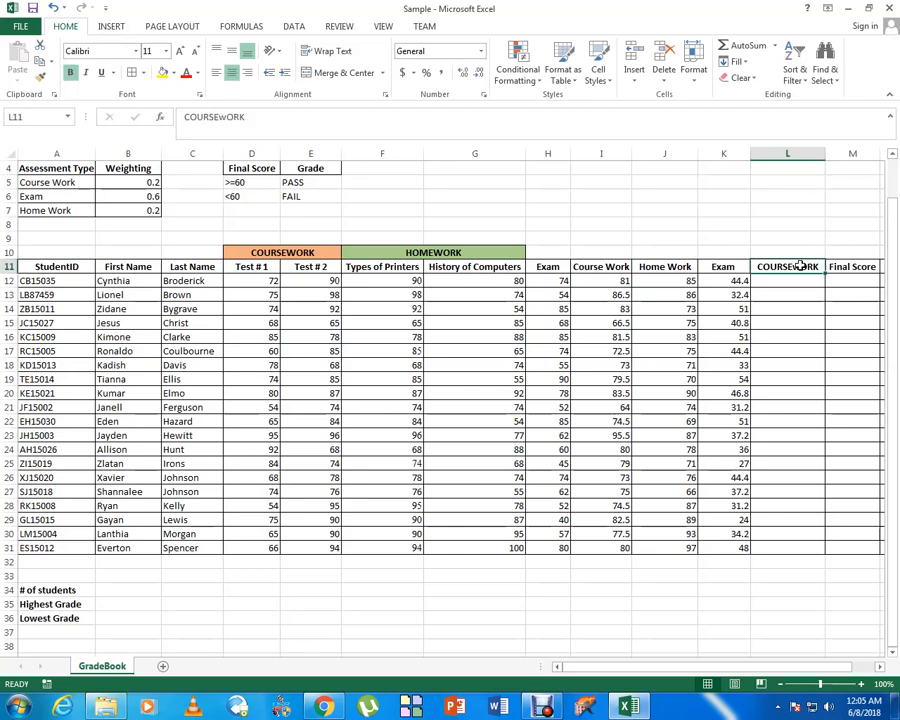
{"action": "double_click", "coordinate": [798, 266]}
{"action": "key", "text": "BackSpace"}
{"action": "type", "text": "W"}
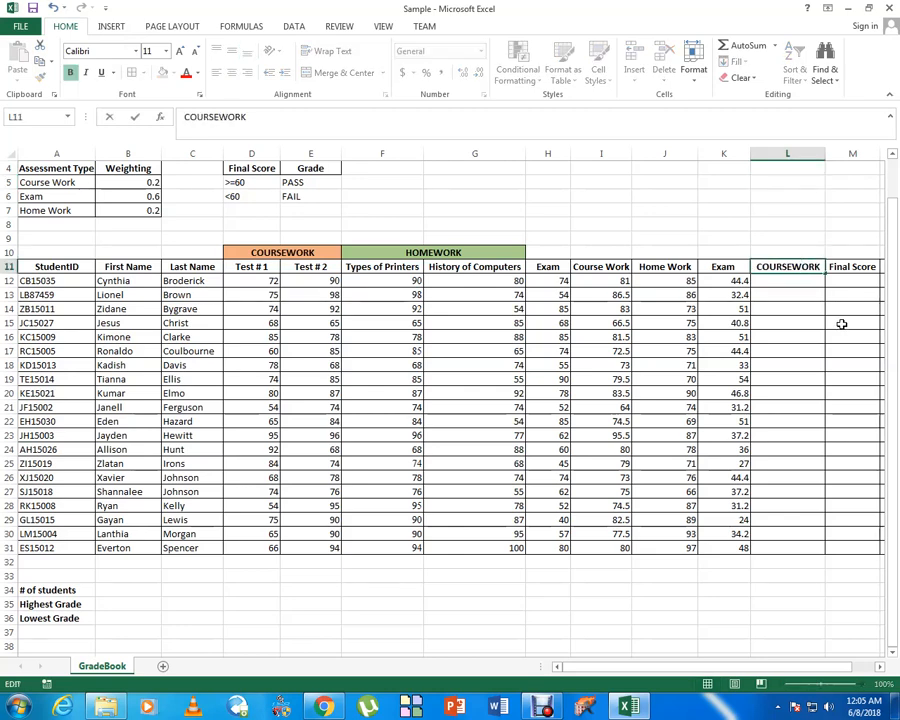
{"action": "key", "text": "Return"}
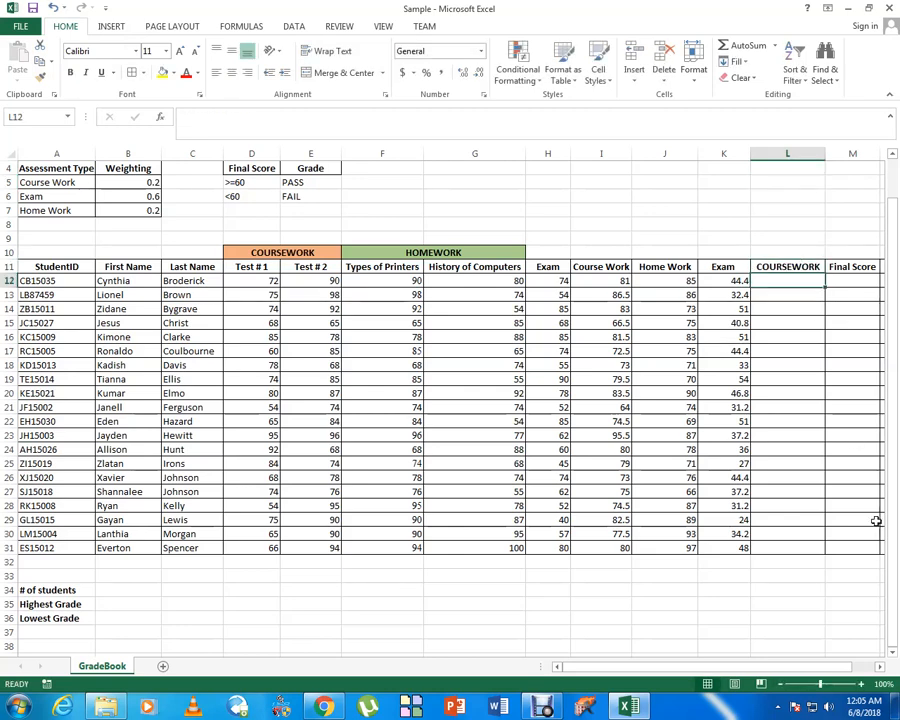
Insert a new column M between COURSEWORK and Final Score and enter "HOMEWORK" as its header in M11.
{"action": "left_click", "coordinate": [879, 667]}
{"action": "left_click", "coordinate": [879, 667]}
{"action": "left_click", "coordinate": [879, 667]}
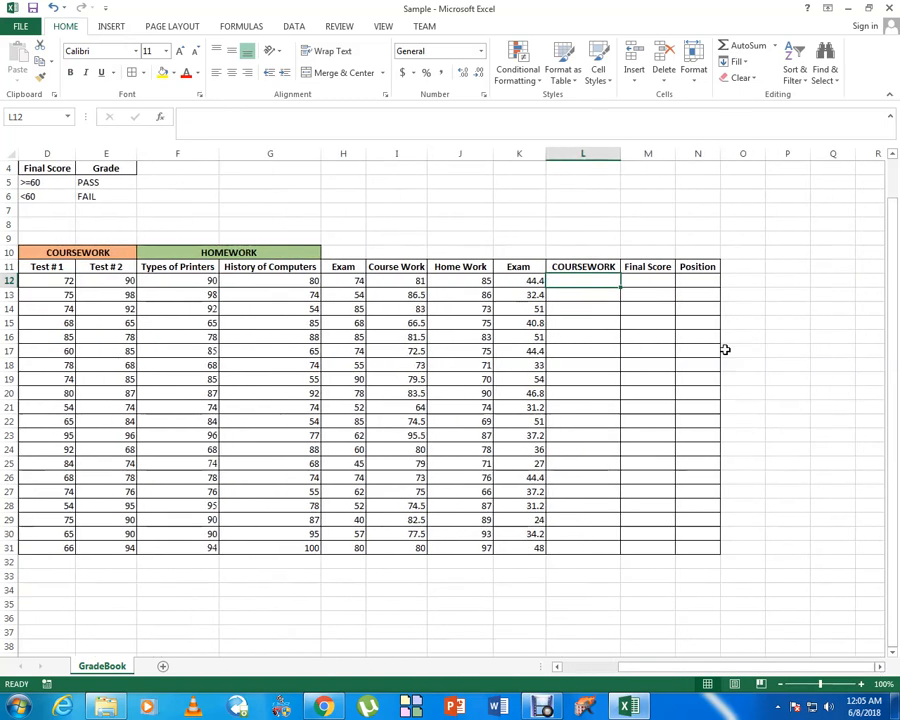
{"action": "left_click", "coordinate": [662, 149]}
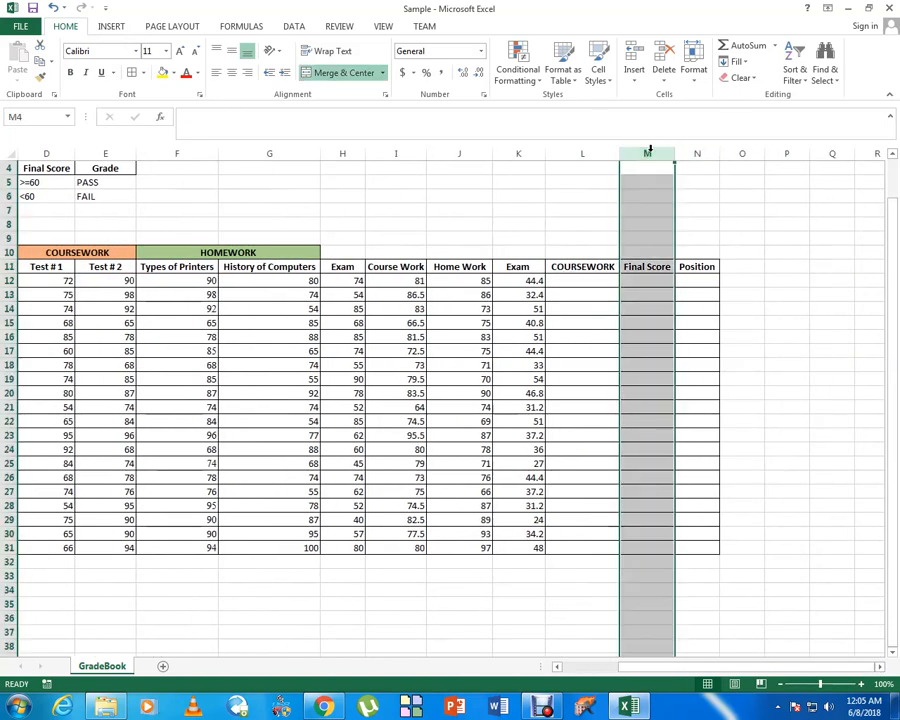
{"action": "right_click", "coordinate": [658, 158]}
{"action": "left_click", "coordinate": [688, 253]}
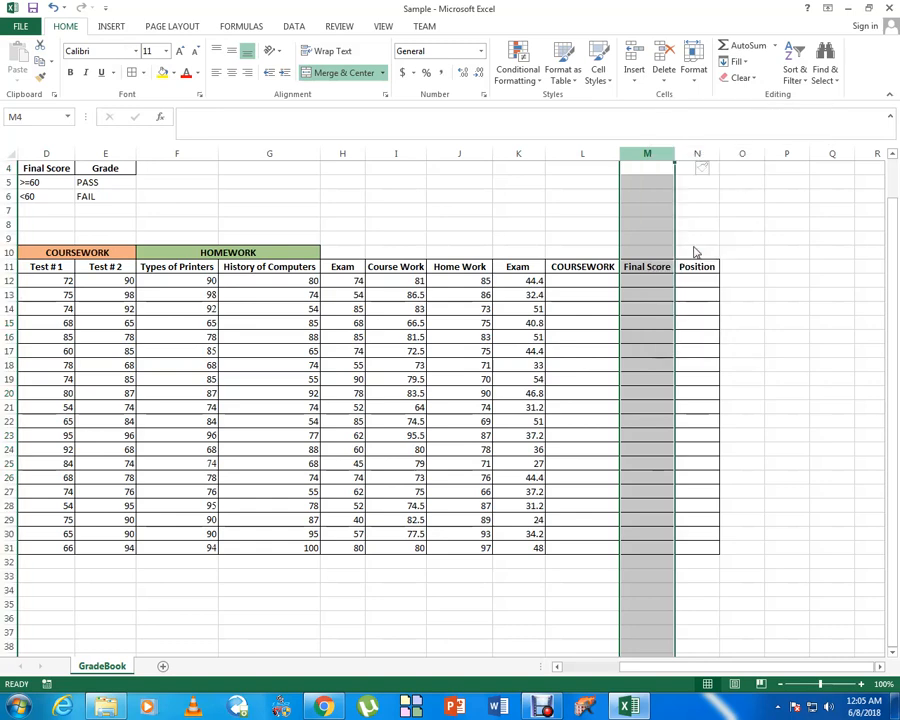
{"action": "left_click", "coordinate": [660, 268]}
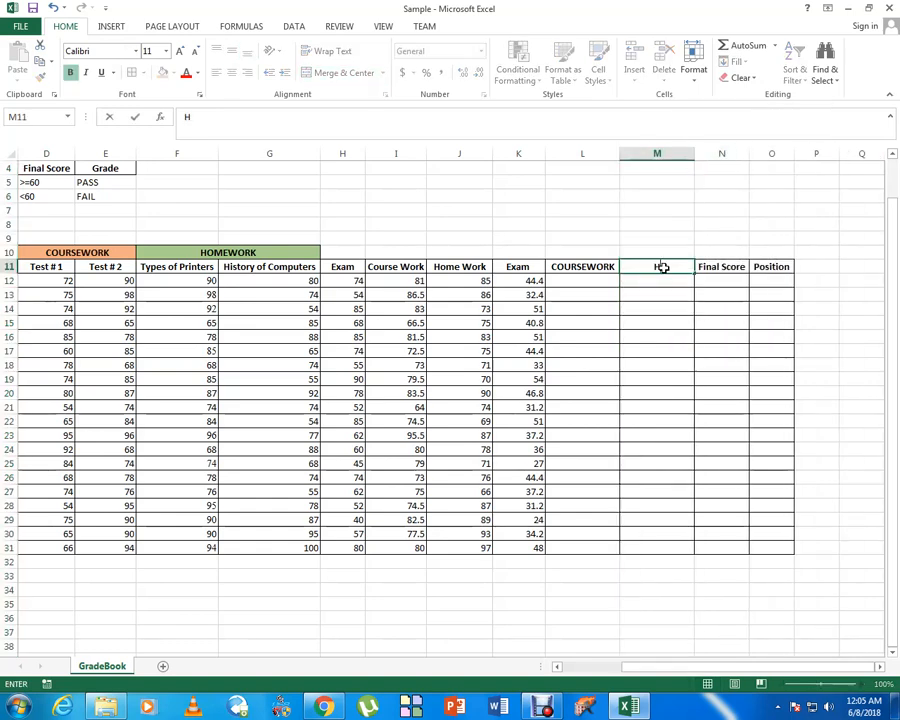
{"action": "type", "text": "HOME"}
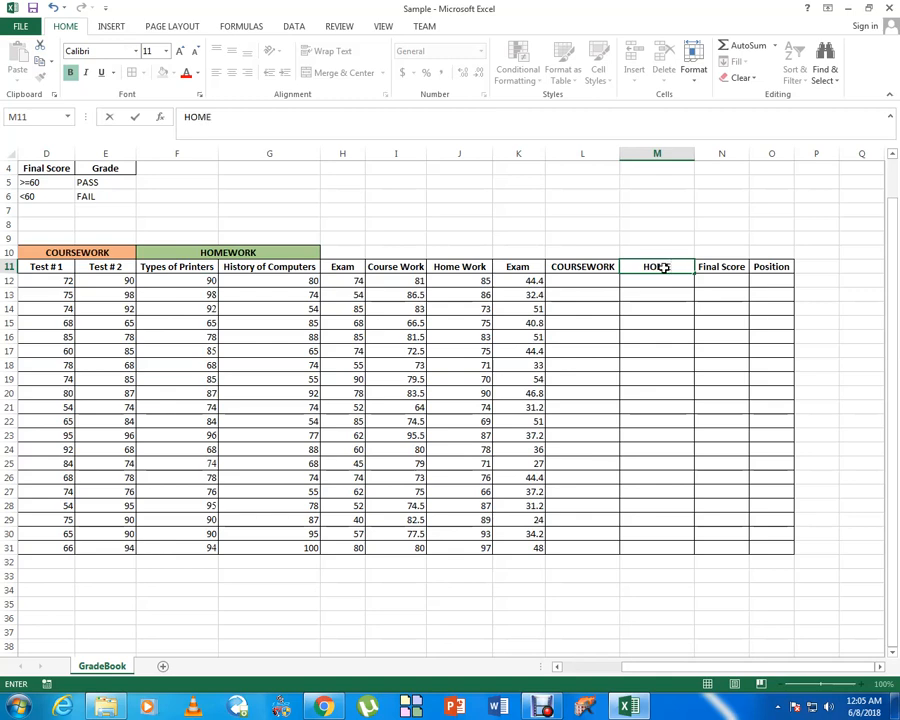
{"action": "type", "text": "WORK"}
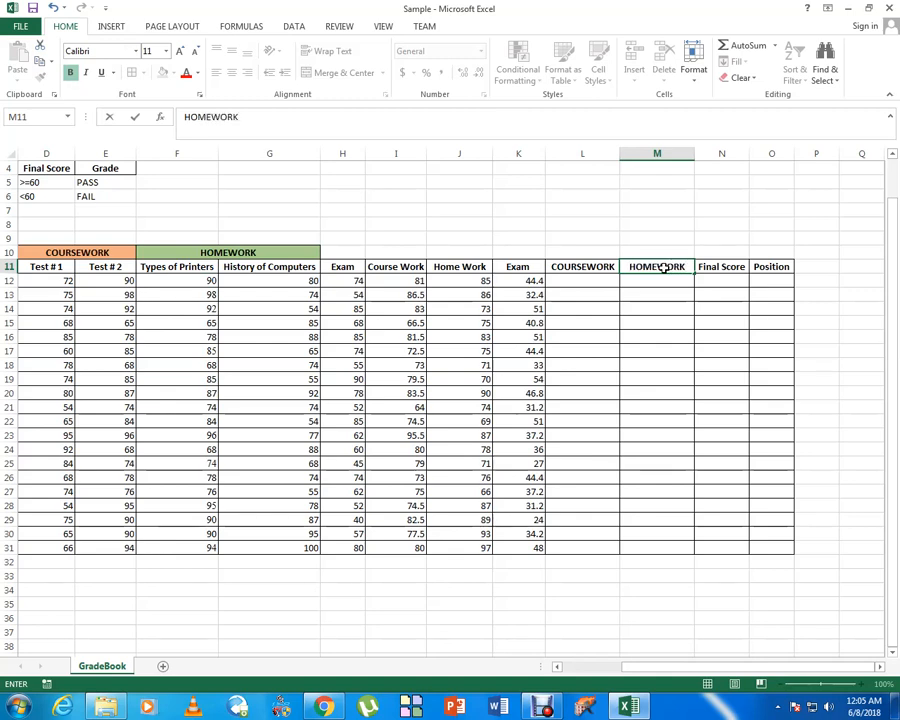
{"action": "left_click", "coordinate": [620, 308]}
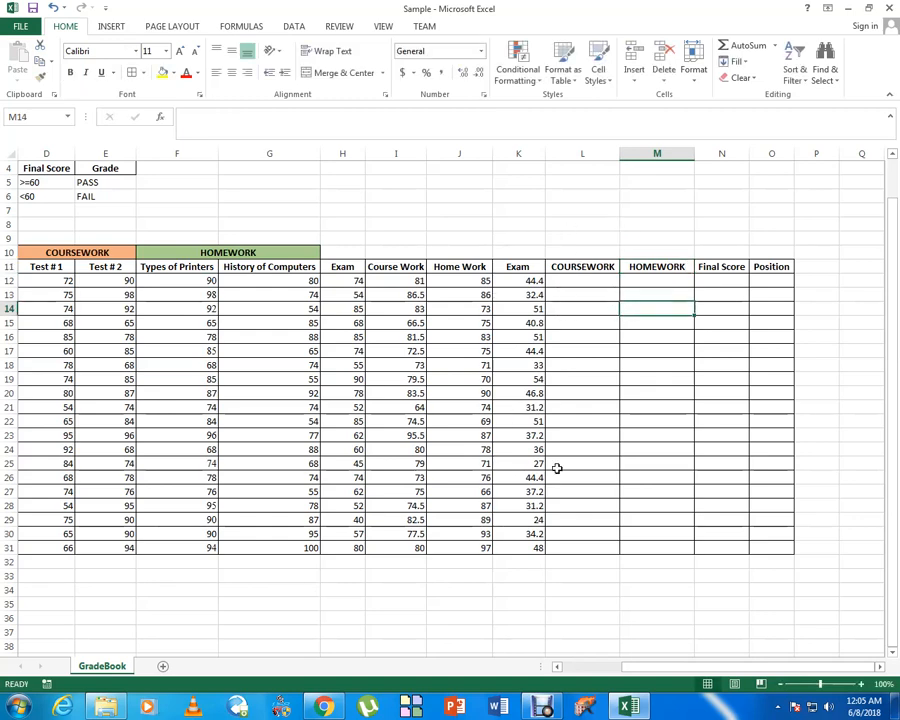
Calculate the first student's weighted coursework score in L12 with =I12*$B$5 and fill the formula down to L31.
{"action": "left_click", "coordinate": [557, 668]}
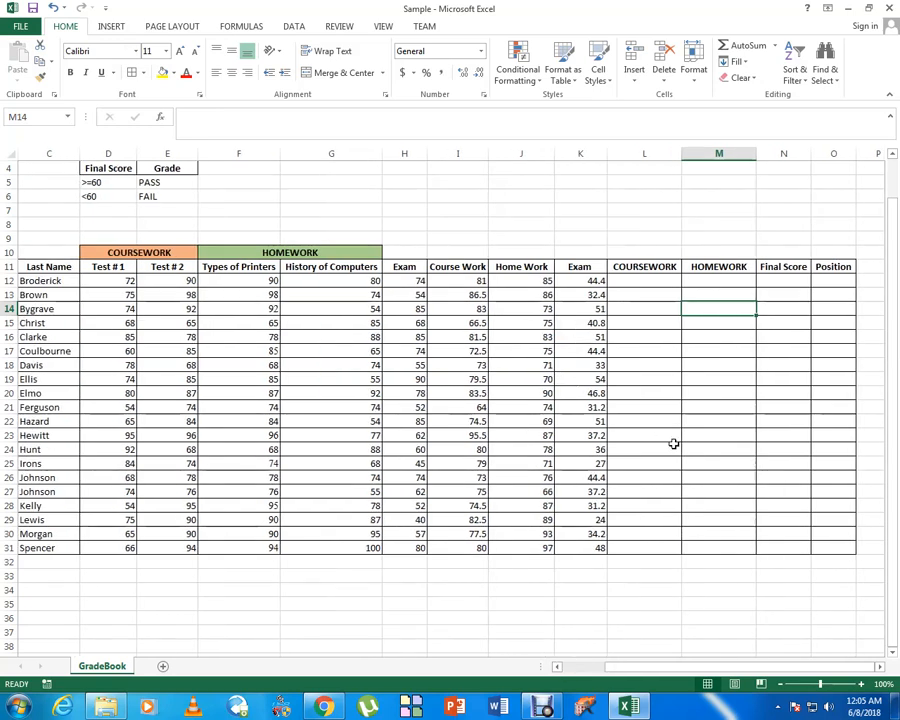
{"action": "left_click", "coordinate": [557, 668]}
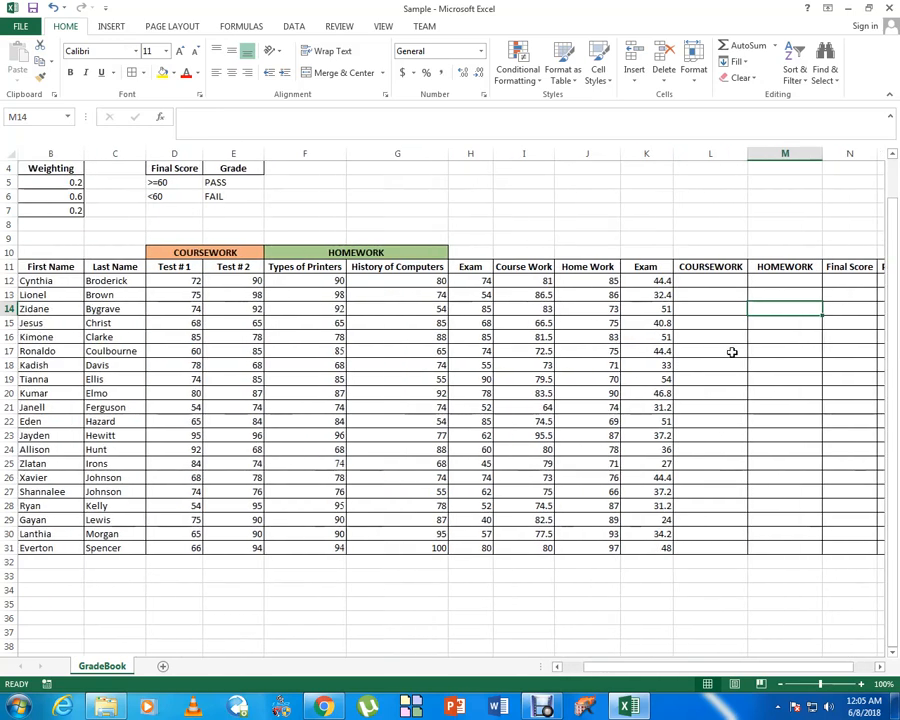
{"action": "left_click", "coordinate": [715, 280]}
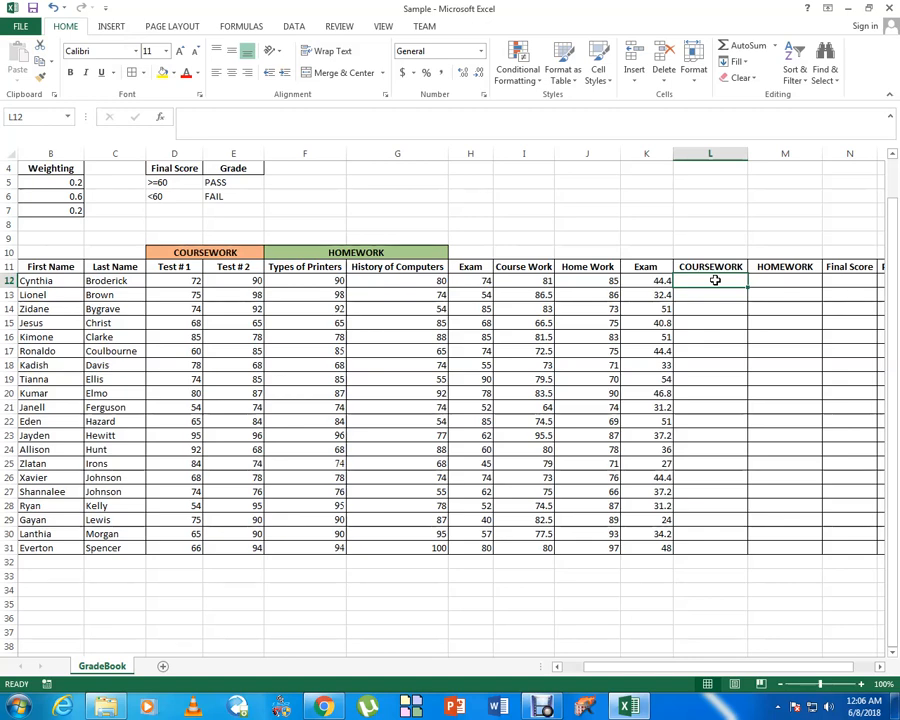
{"action": "type", "text": "="}
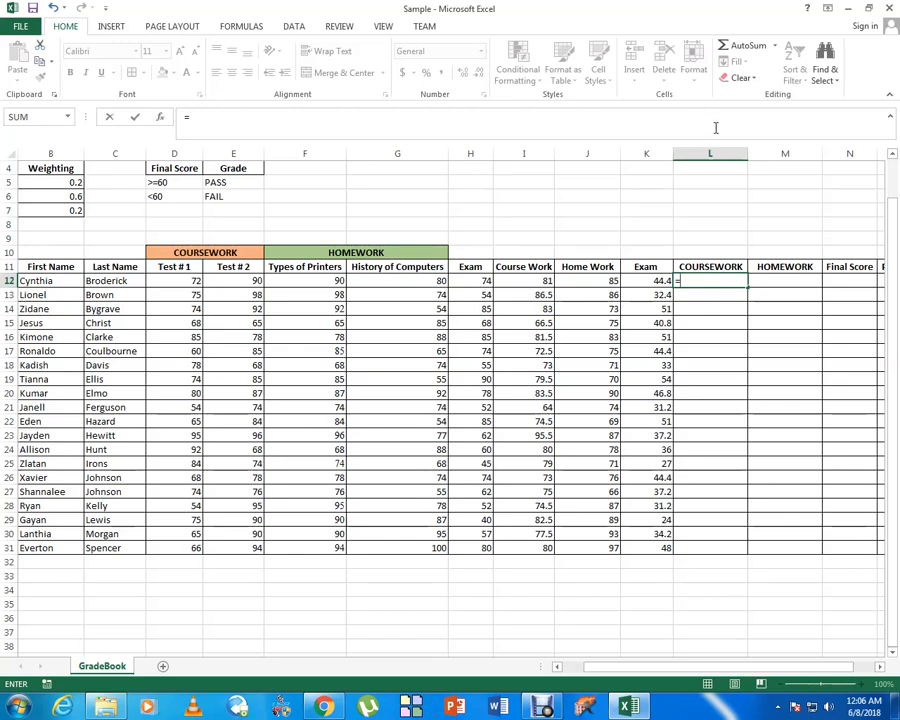
{"action": "left_click", "coordinate": [535, 281]}
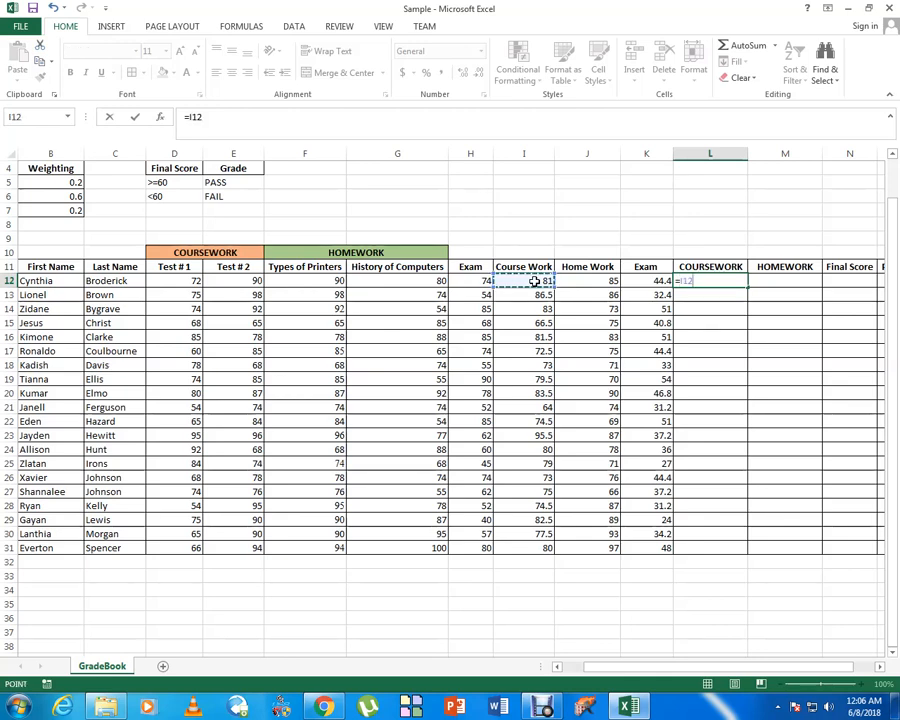
{"action": "type", "text": "*"}
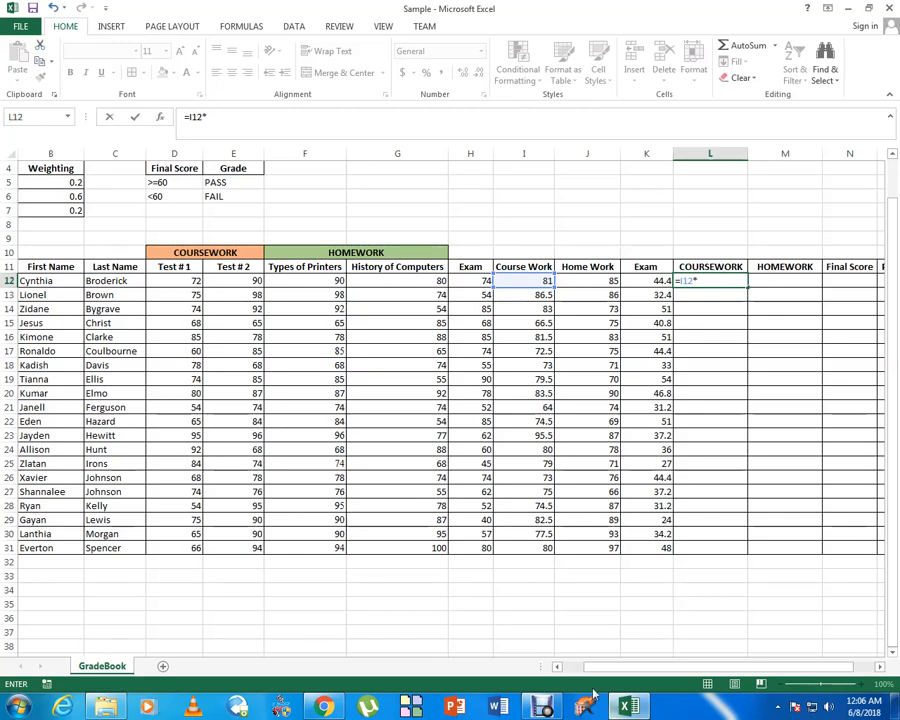
{"action": "left_click", "coordinate": [556, 666]}
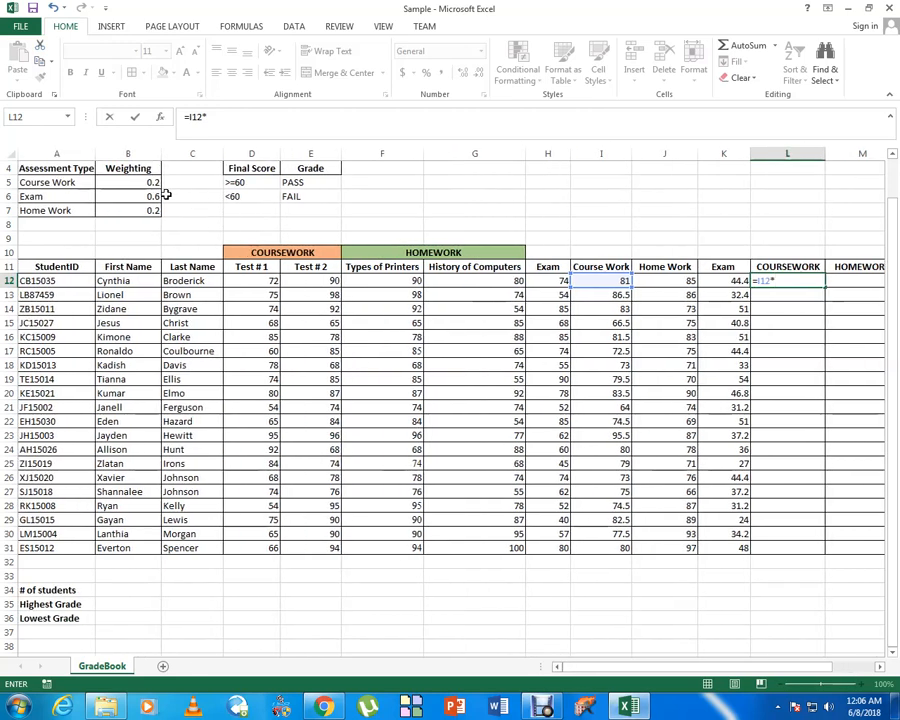
{"action": "left_click", "coordinate": [136, 183]}
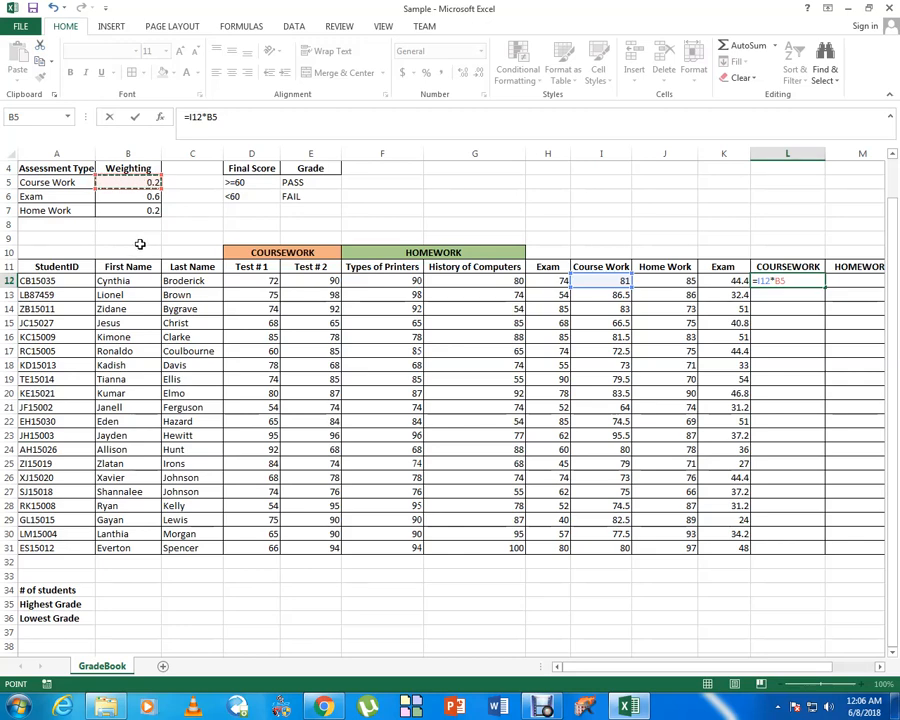
{"action": "key", "text": "F4"}
{"action": "key", "text": "Return"}
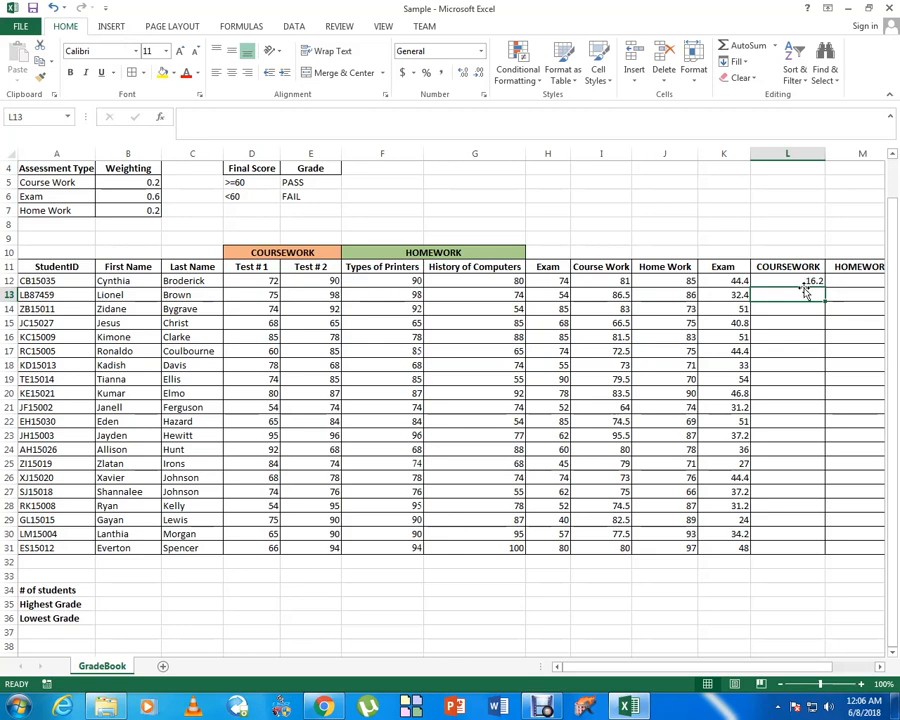
{"action": "left_click", "coordinate": [799, 282]}
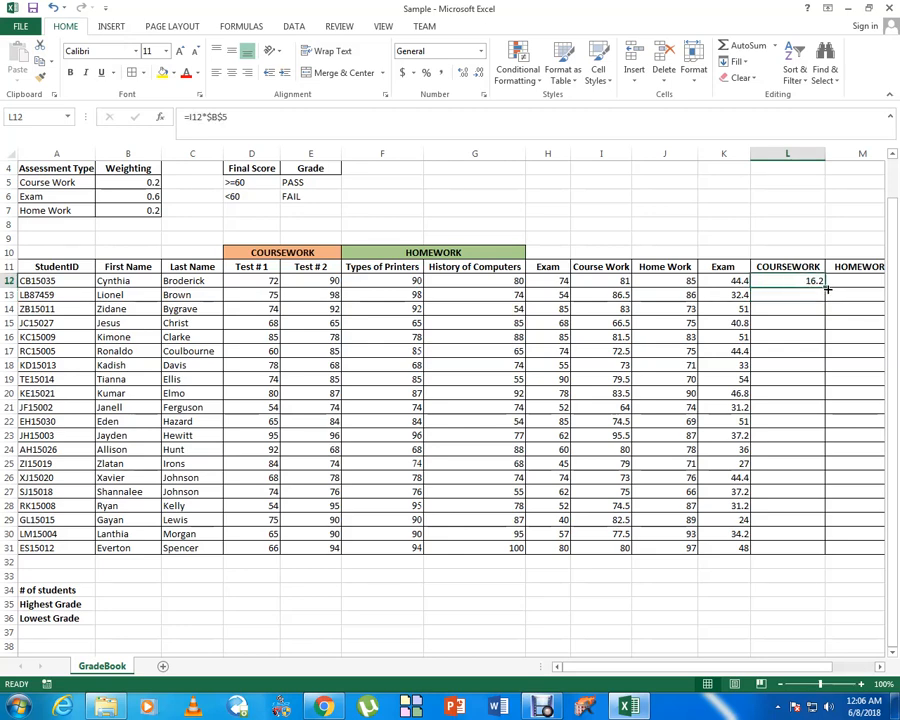
{"action": "left_click_drag", "start_coordinate": [824, 285], "coordinate": [811, 552]}
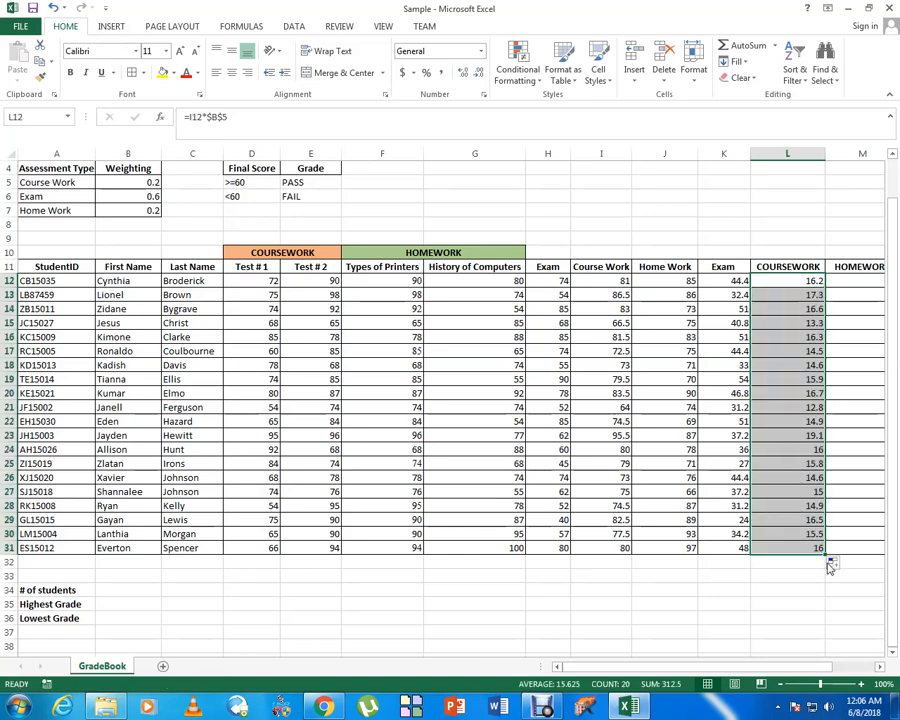
Calculate the first student's weighted homework score in M12 with =J12*$B$7 and fill the formula down to M31.
{"action": "left_click", "coordinate": [879, 667]}
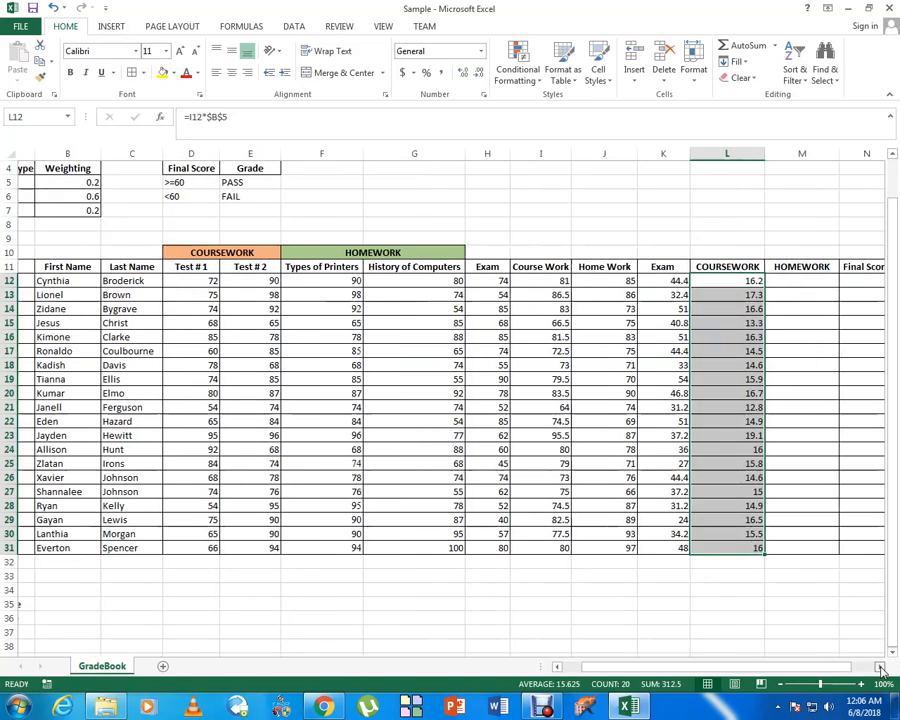
{"action": "left_click", "coordinate": [777, 282]}
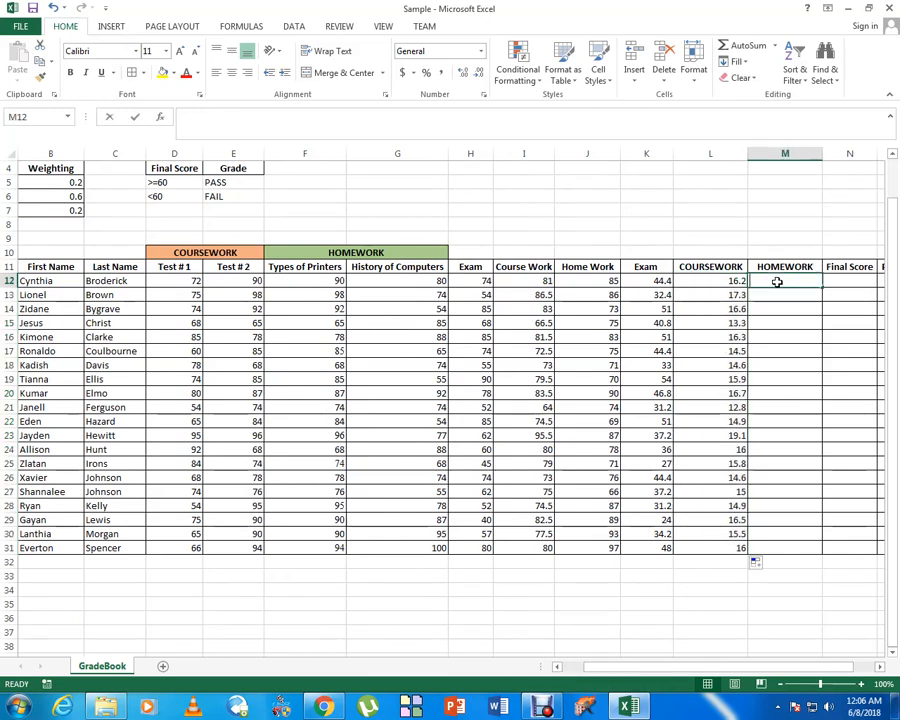
{"action": "type", "text": "="}
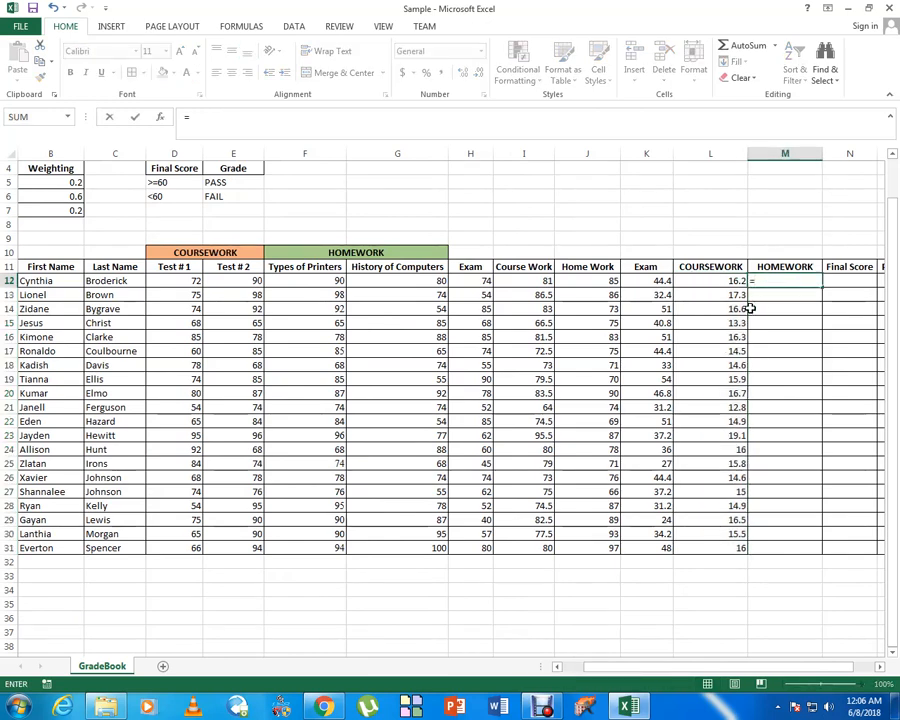
{"action": "left_click", "coordinate": [607, 282]}
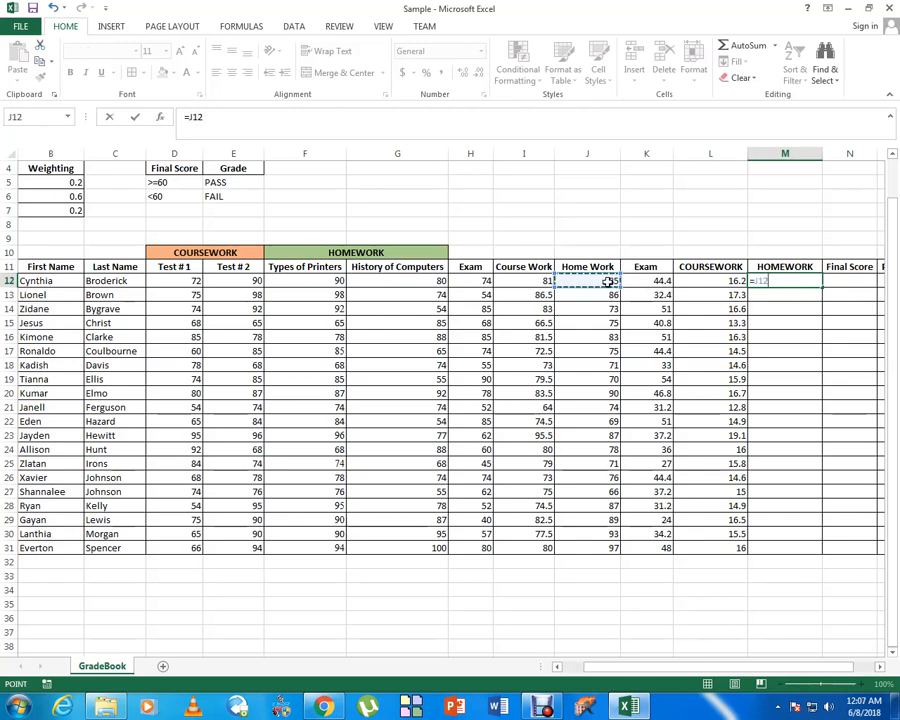
{"action": "type", "text": "*"}
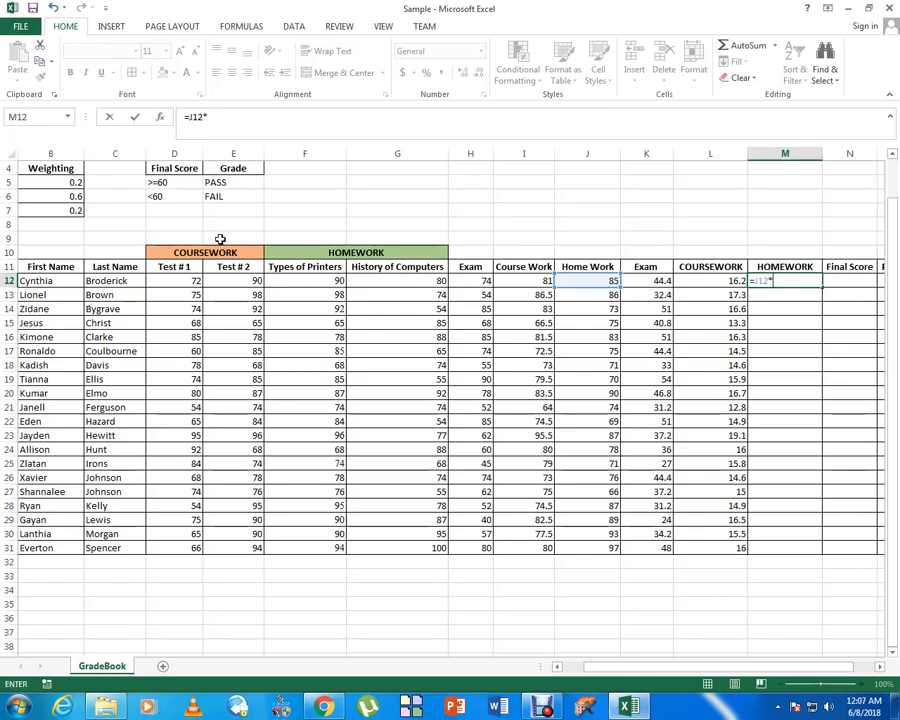
{"action": "left_click", "coordinate": [66, 211]}
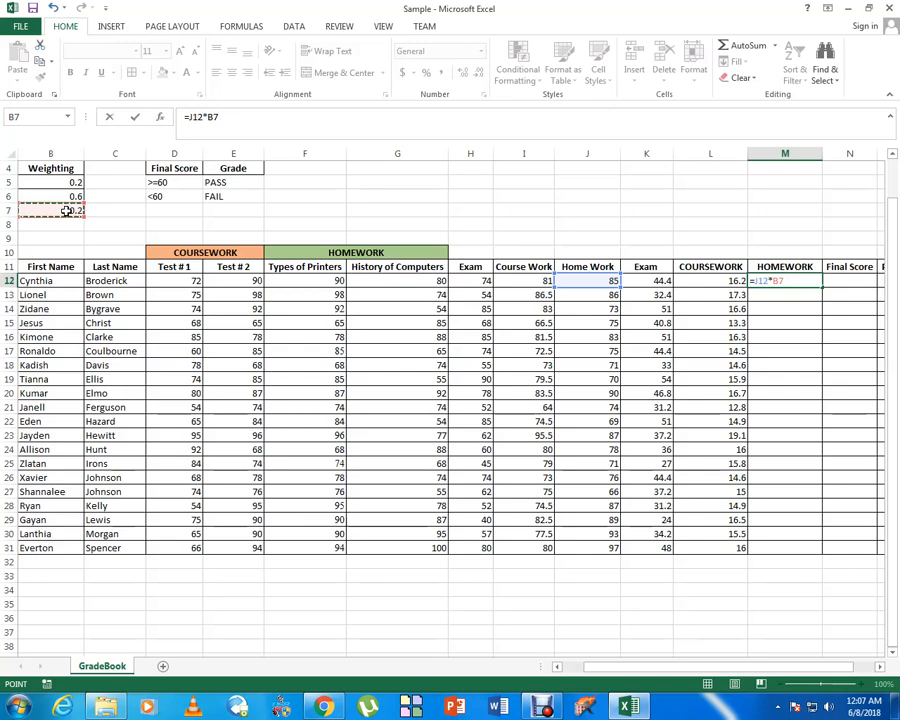
{"action": "key", "text": "F4"}
{"action": "key", "text": "Return"}
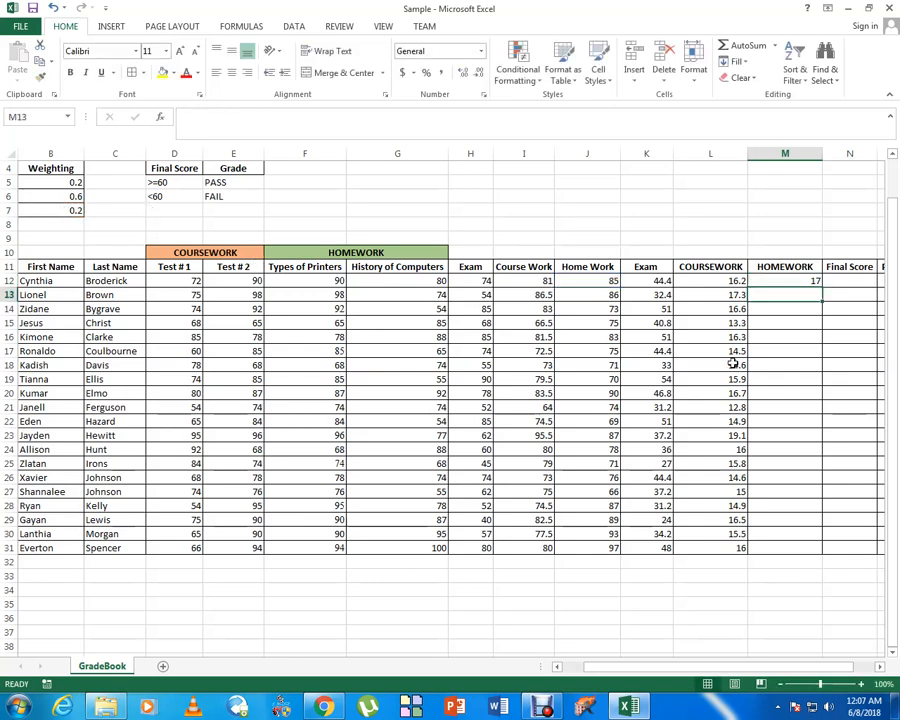
{"action": "left_click", "coordinate": [796, 281]}
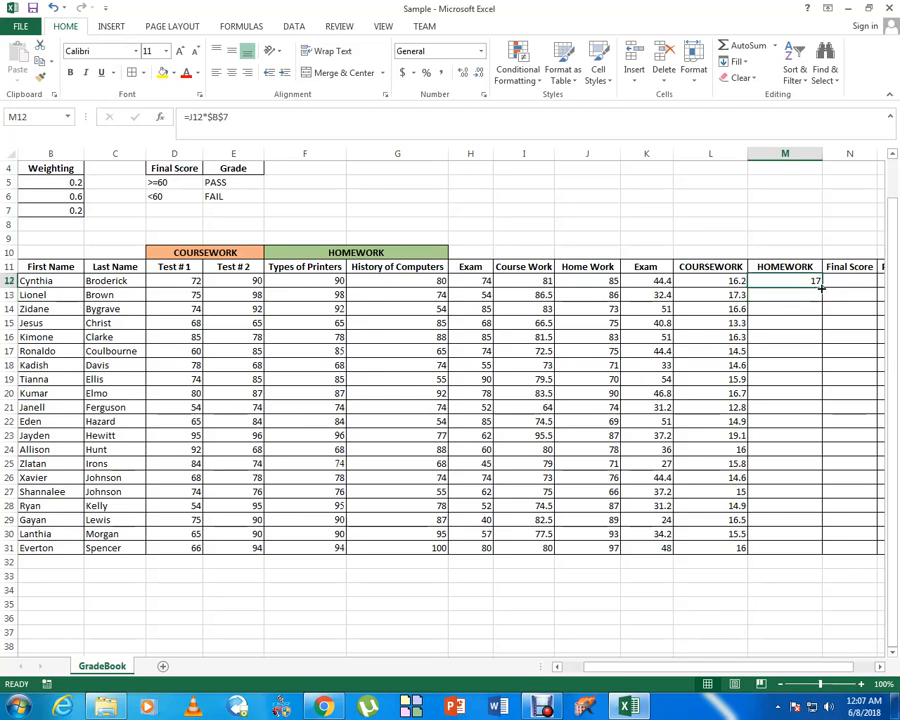
{"action": "left_click_drag", "start_coordinate": [821, 288], "coordinate": [795, 560]}
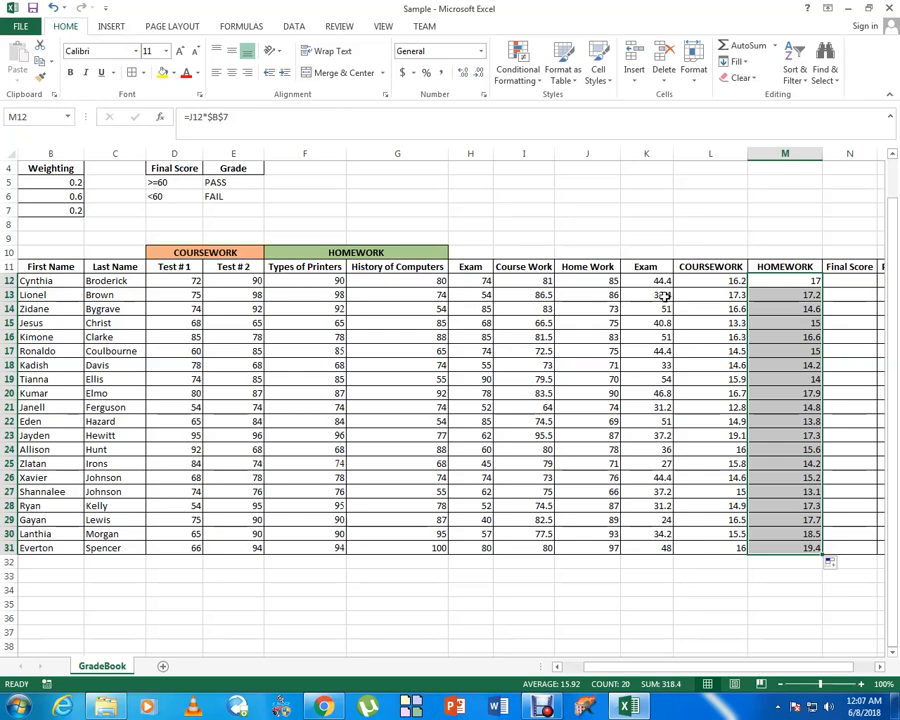
Shade the weighted Exam column, K11:K31 including its header, with a light blue fill.
{"action": "left_click_drag", "start_coordinate": [648, 265], "coordinate": [659, 552]}
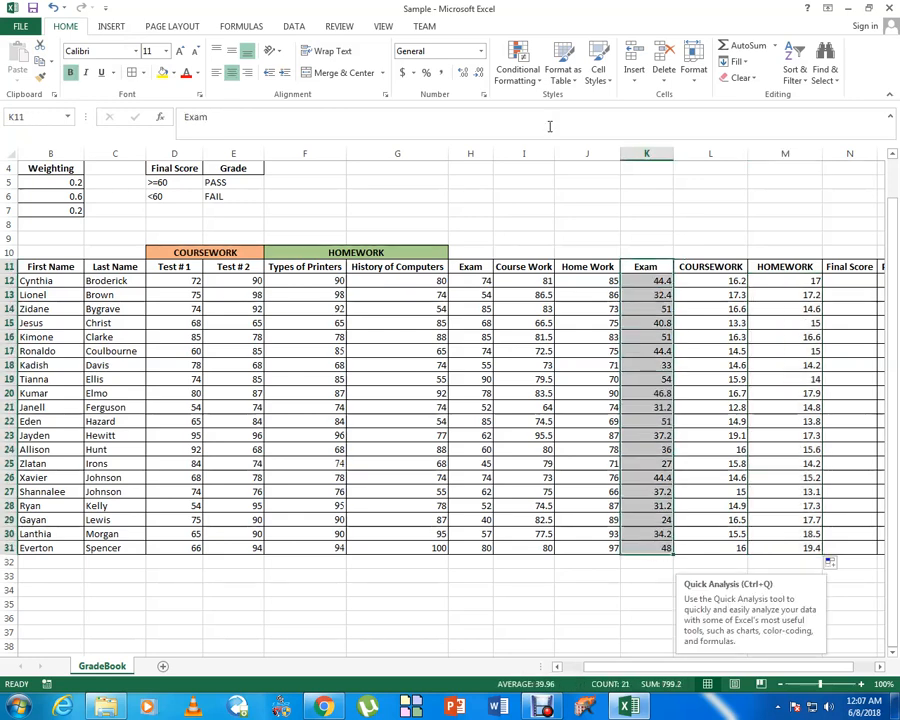
{"action": "left_click", "coordinate": [176, 75]}
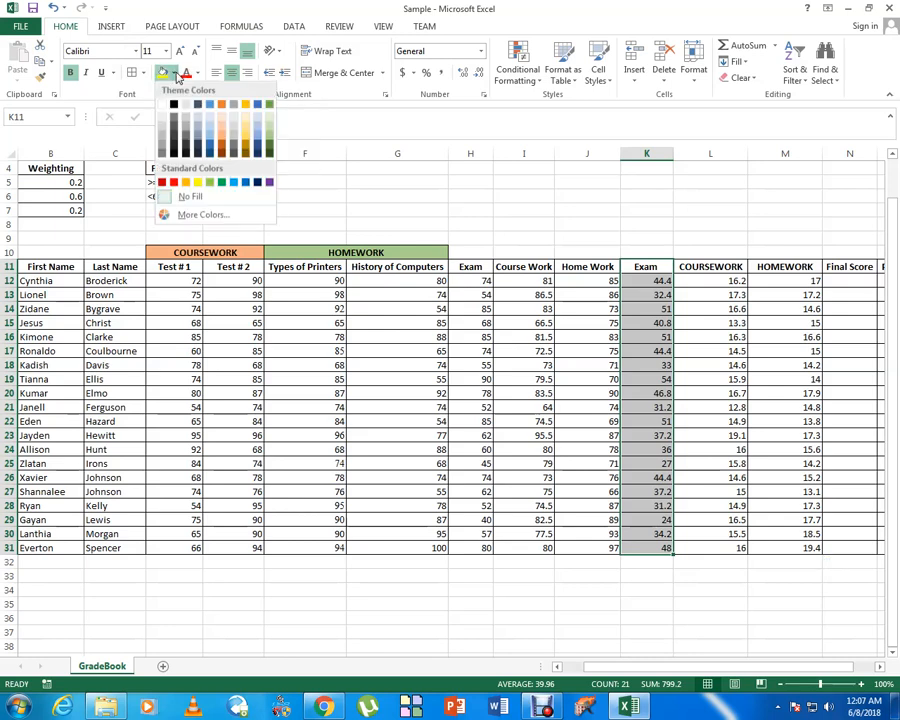
{"action": "left_click", "coordinate": [210, 141]}
Shade the weighted COURSEWORK column, L11:L31 including its header, with a light green fill.
{"action": "left_click_drag", "start_coordinate": [719, 267], "coordinate": [708, 545]}
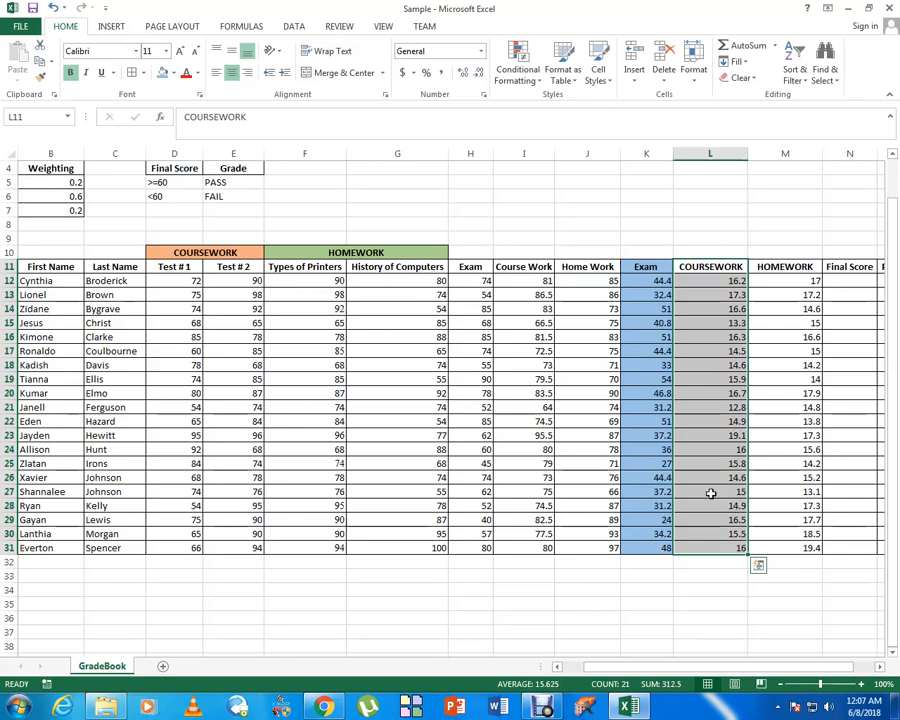
{"action": "left_click", "coordinate": [175, 74]}
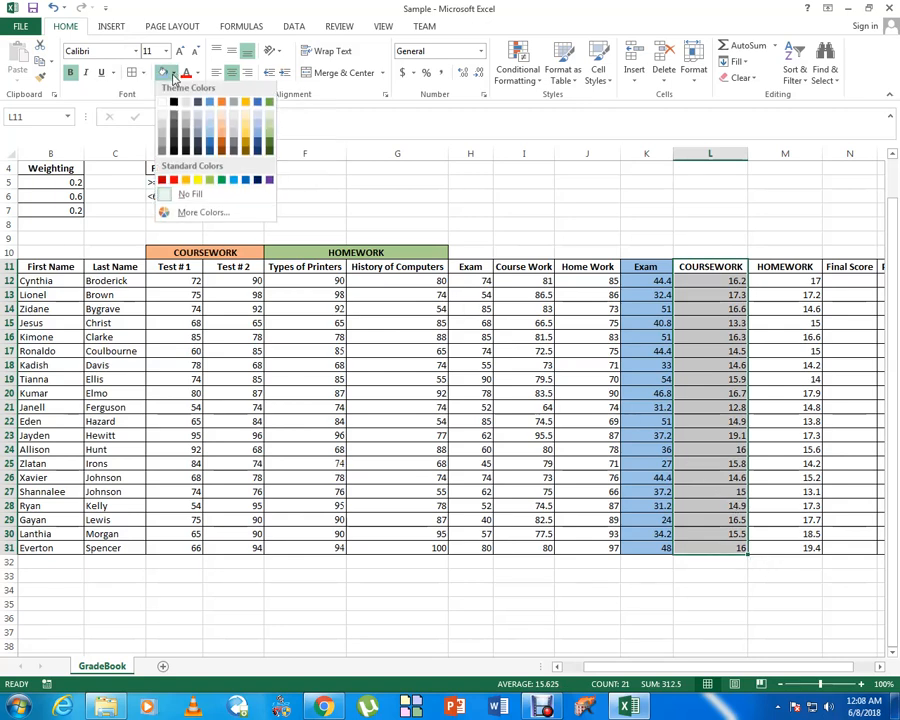
{"action": "left_click", "coordinate": [268, 137]}
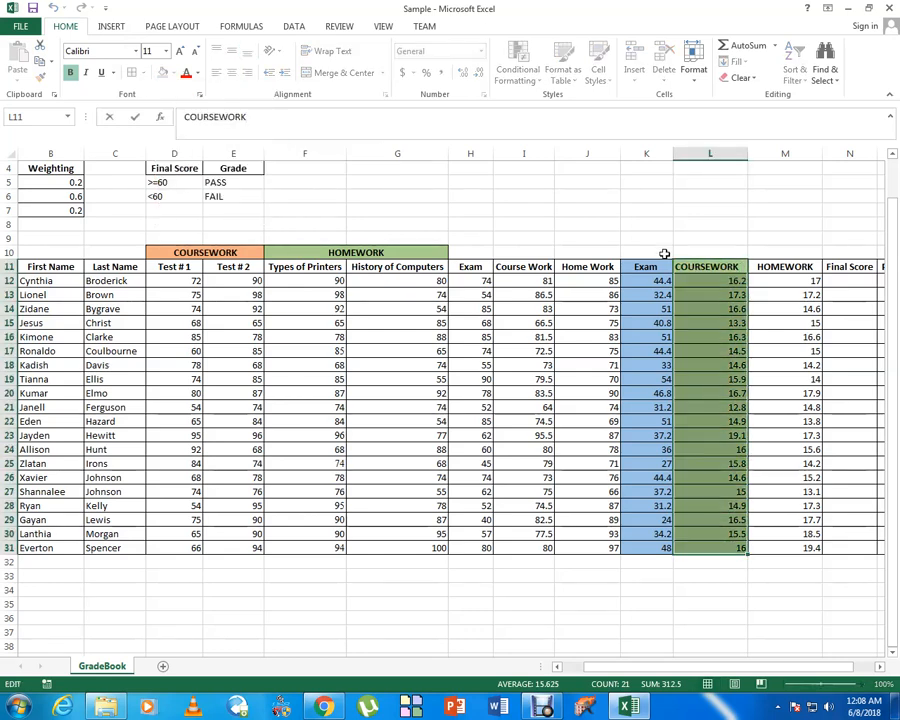
Shade the weighted HOMEWORK column, M11:M31 including its header, with a blue-gray fill.
{"action": "left_click_drag", "start_coordinate": [779, 268], "coordinate": [771, 541]}
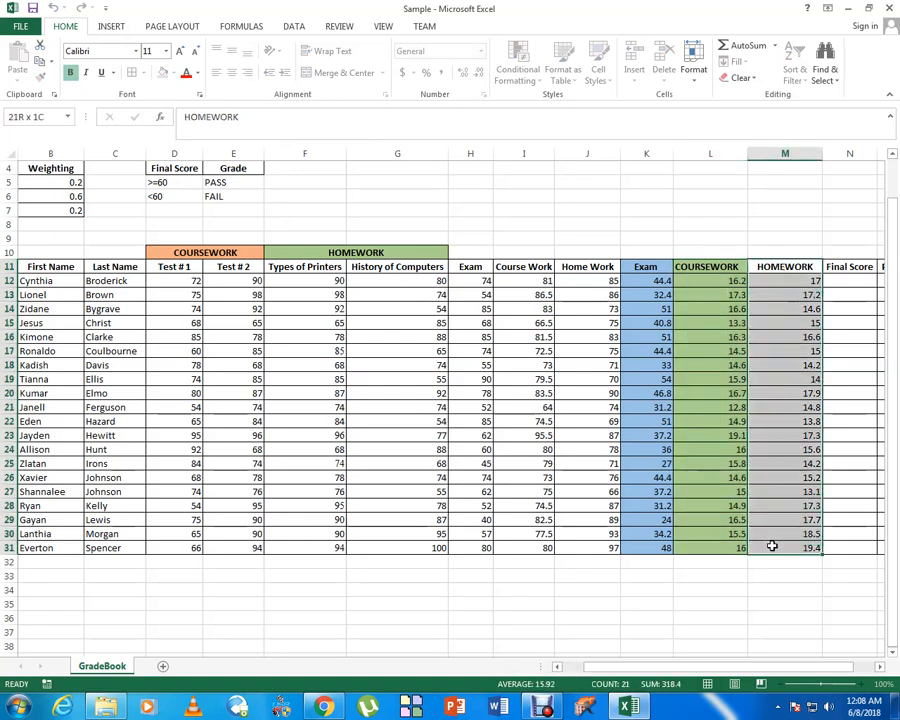
{"action": "left_click", "coordinate": [175, 75]}
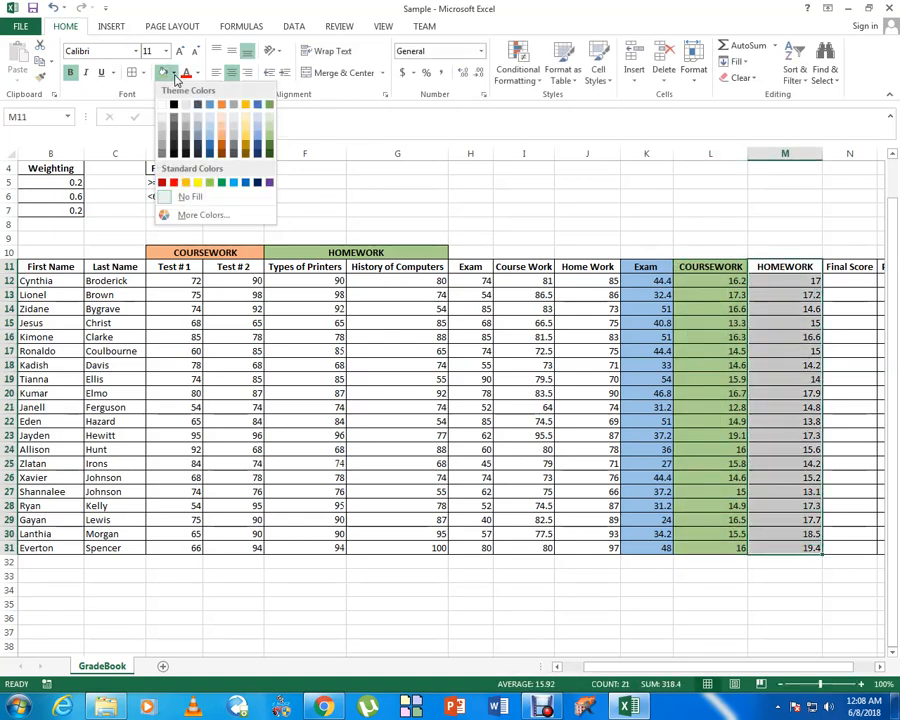
{"action": "left_click", "coordinate": [197, 133]}
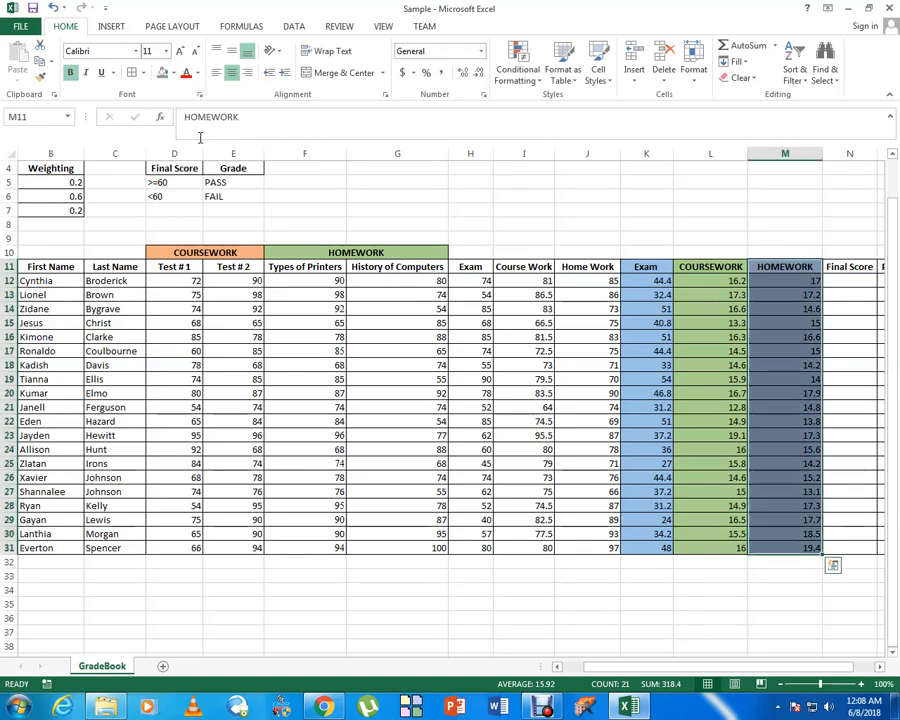
{"action": "left_click", "coordinate": [752, 575]}
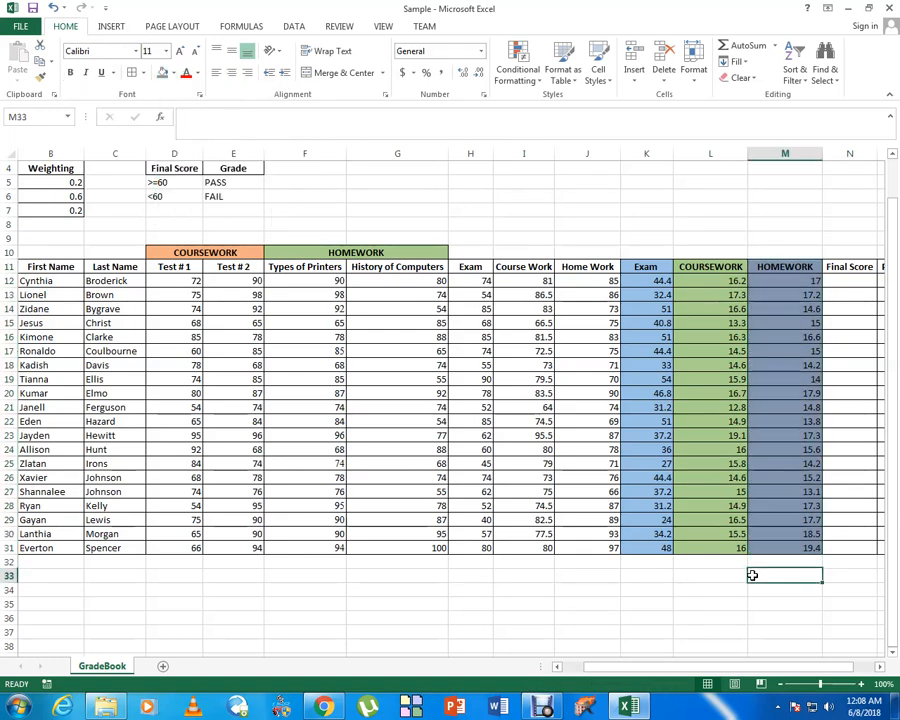
Enter =AVERAGE(K12:M12) in N12 as the first student's Final Score from the weighted exam, coursework and homework scores.
{"action": "left_click", "coordinate": [880, 668]}
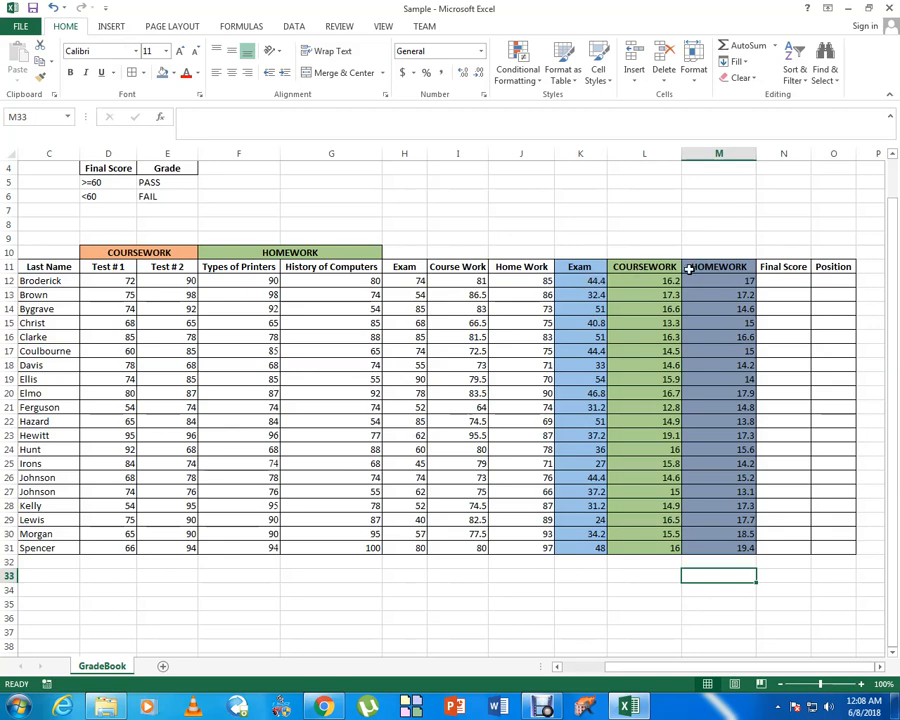
{"action": "left_click", "coordinate": [772, 282]}
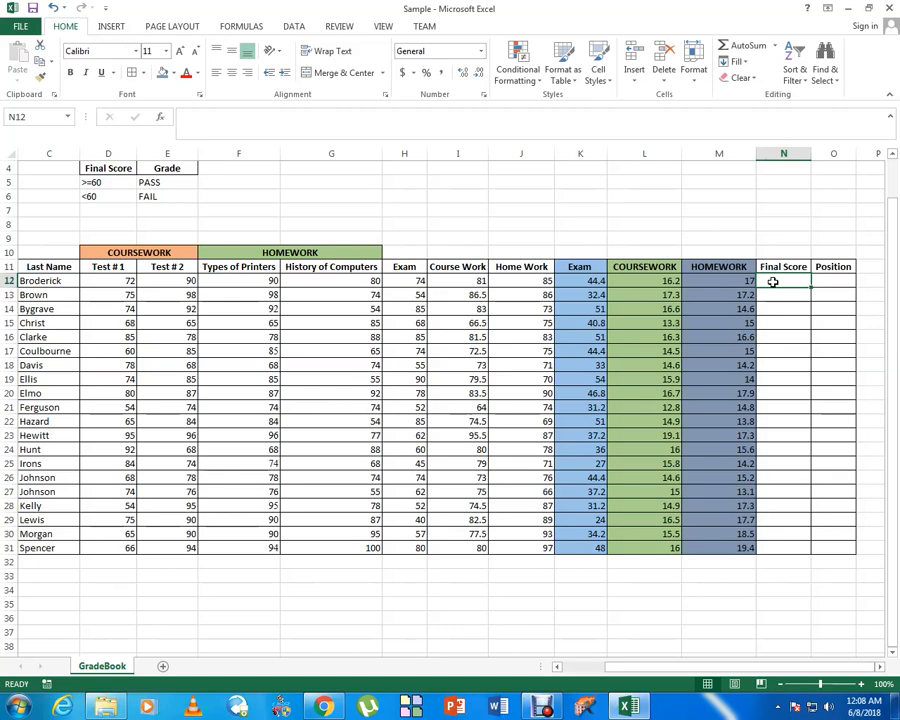
{"action": "type", "text": "=AV"}
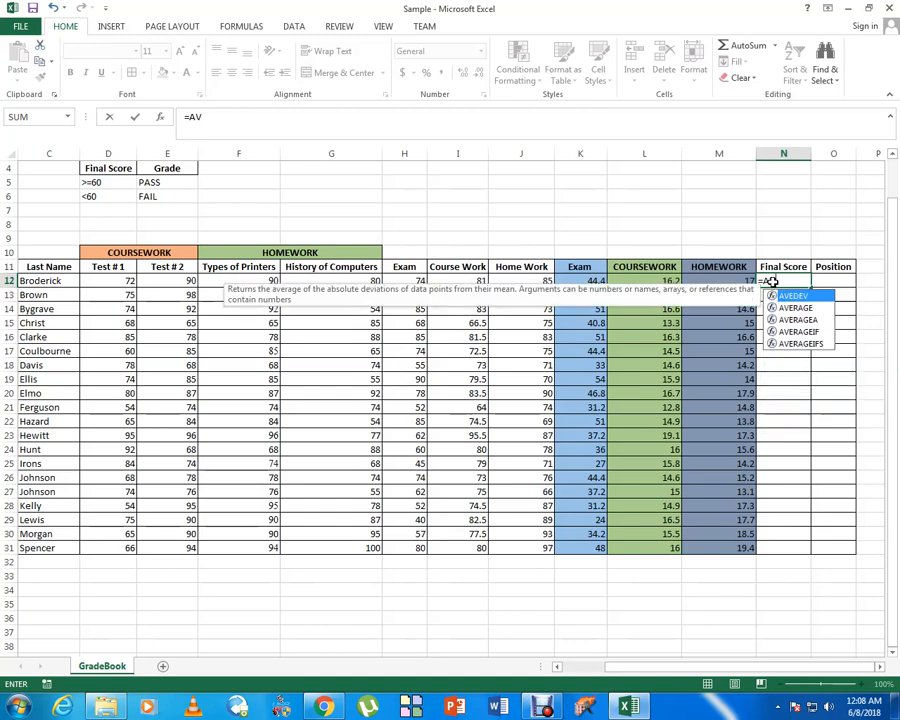
{"action": "type", "text": "ERAGE"}
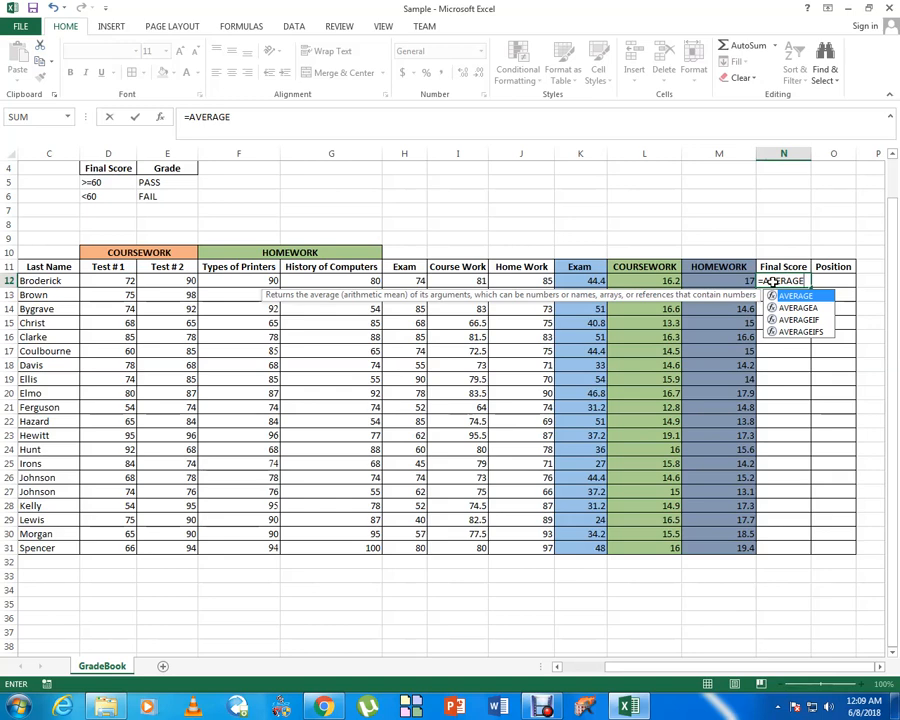
{"action": "type", "text": "("}
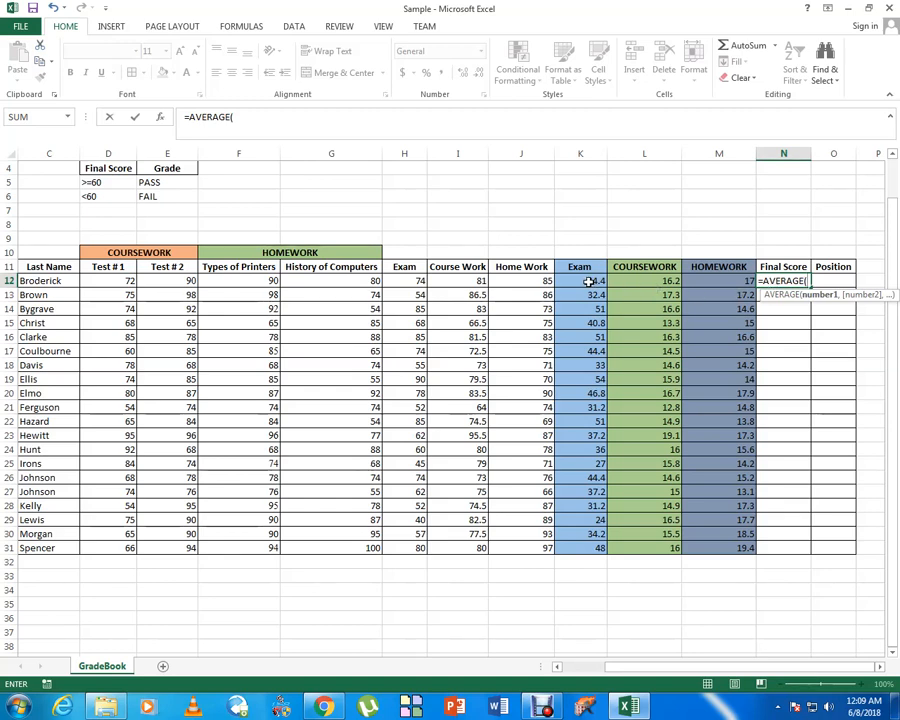
{"action": "left_click_drag", "start_coordinate": [589, 282], "coordinate": [702, 278]}
{"action": "key", "text": "Return"}
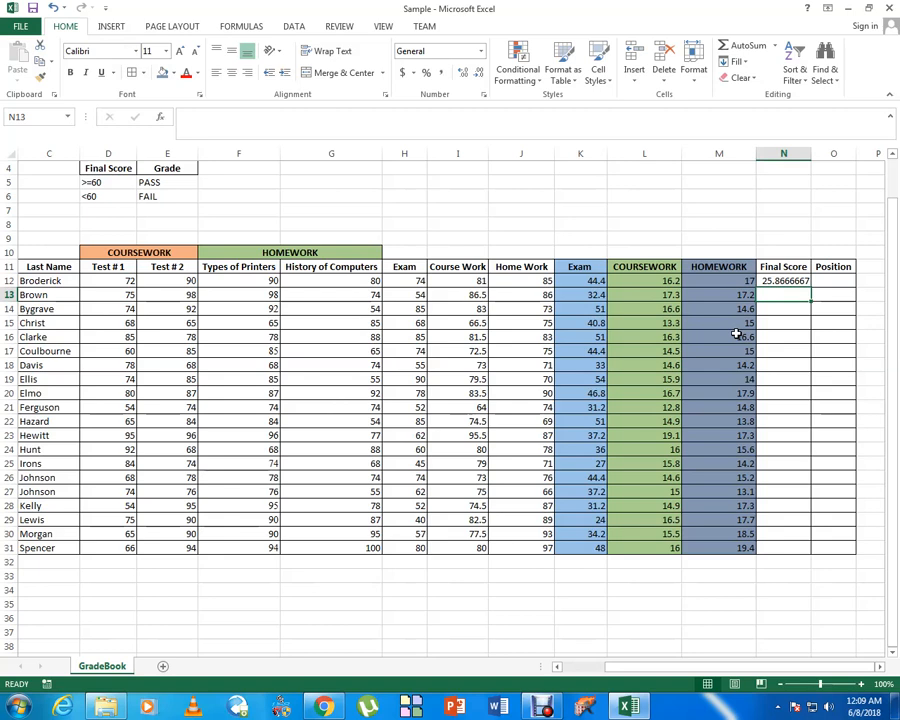
Replace the first student's Final Score in N12 with =SUM(K12:M12) and fill the formula down to N31.
{"action": "left_click", "coordinate": [777, 282]}
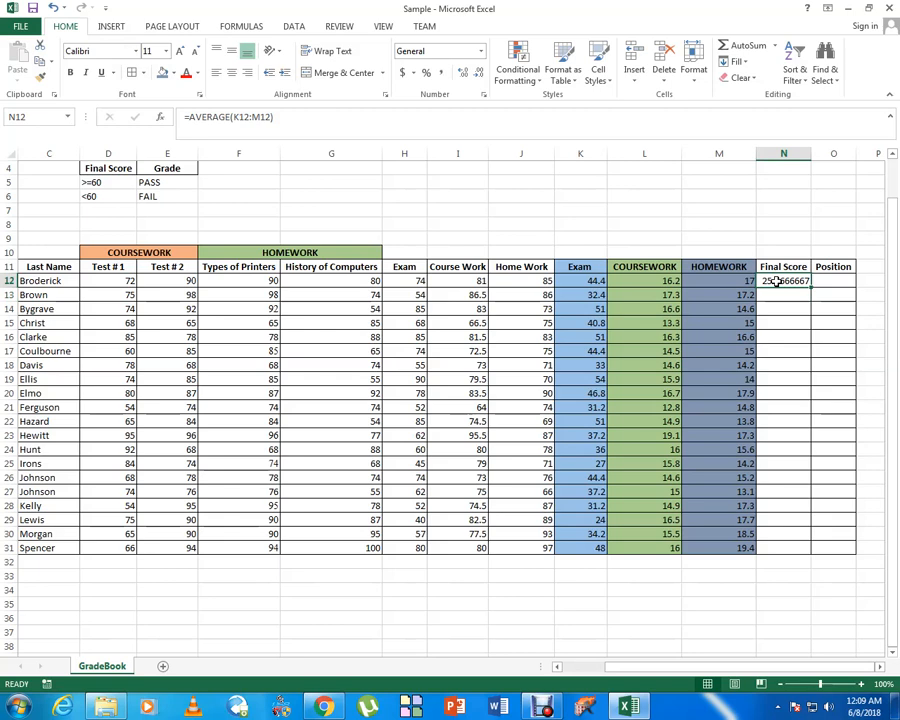
{"action": "type", "text": "=SU"}
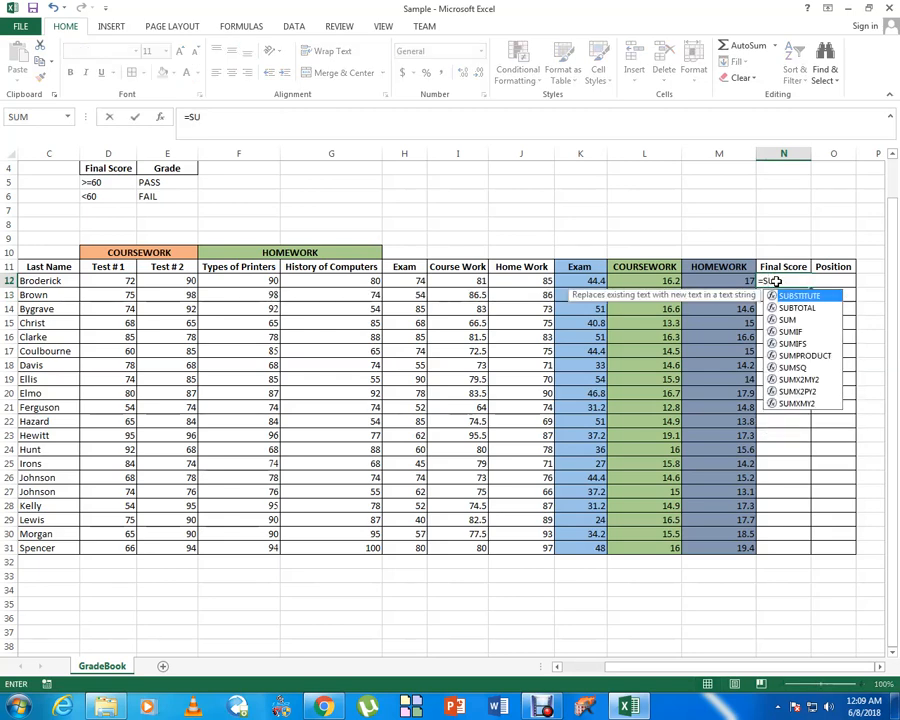
{"action": "type", "text": "M"}
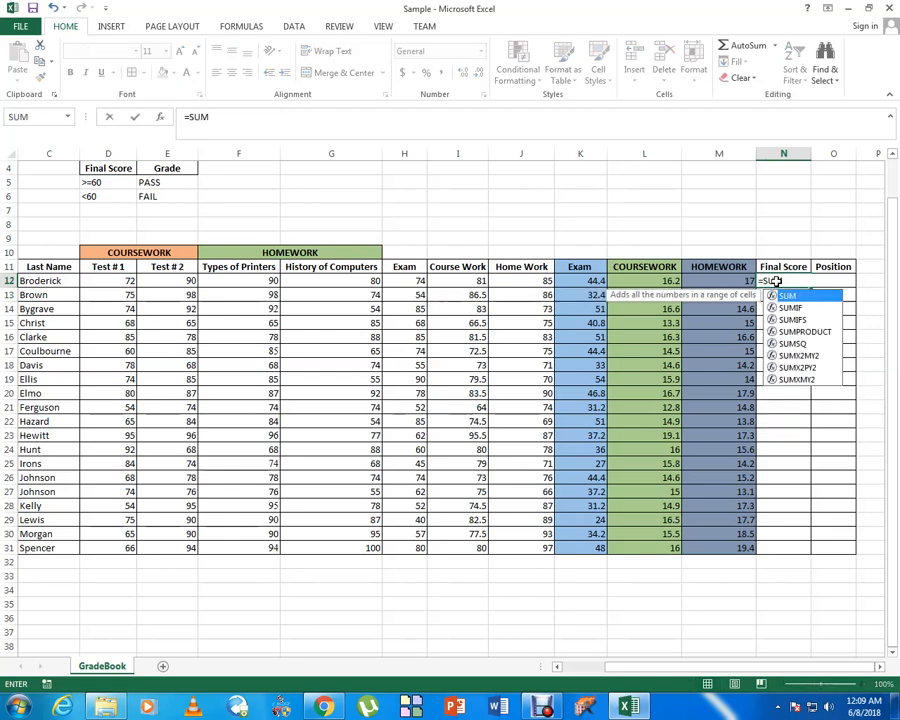
{"action": "type", "text": "("}
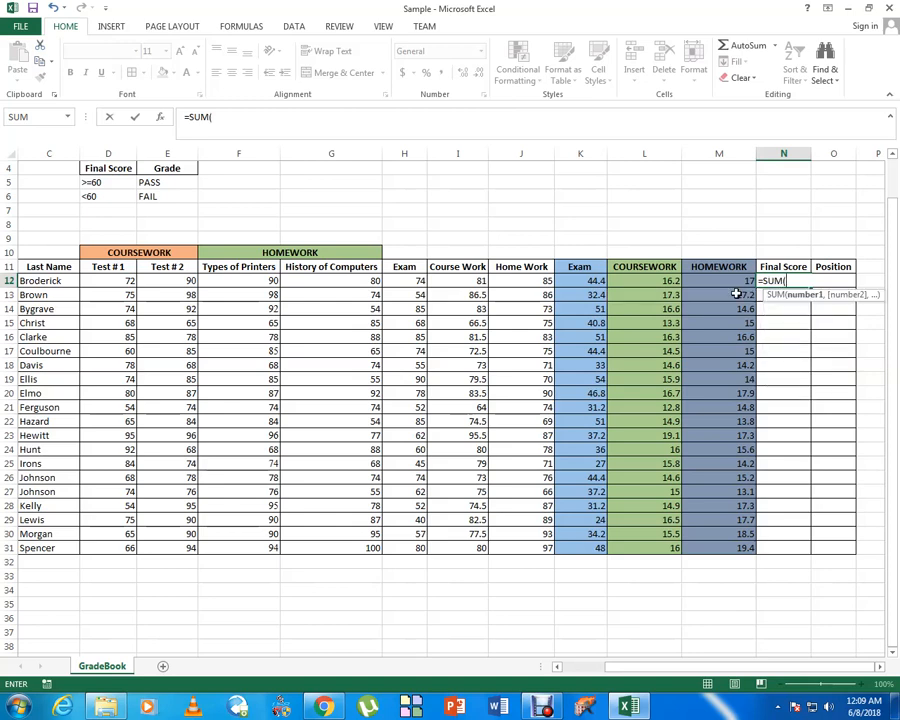
{"action": "left_click_drag", "start_coordinate": [585, 282], "coordinate": [707, 279]}
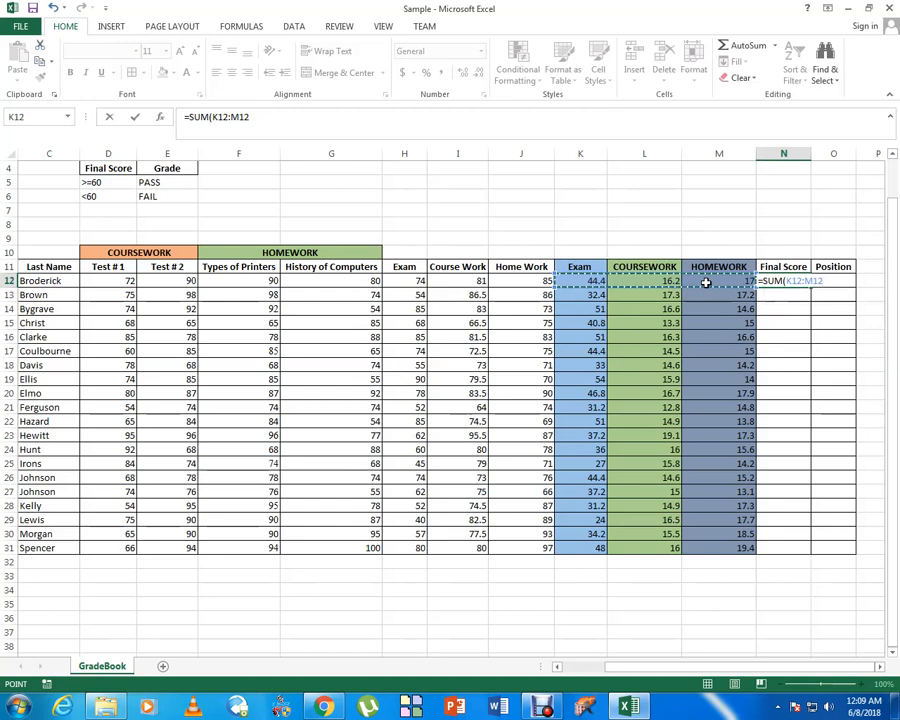
{"action": "key", "text": "Return"}
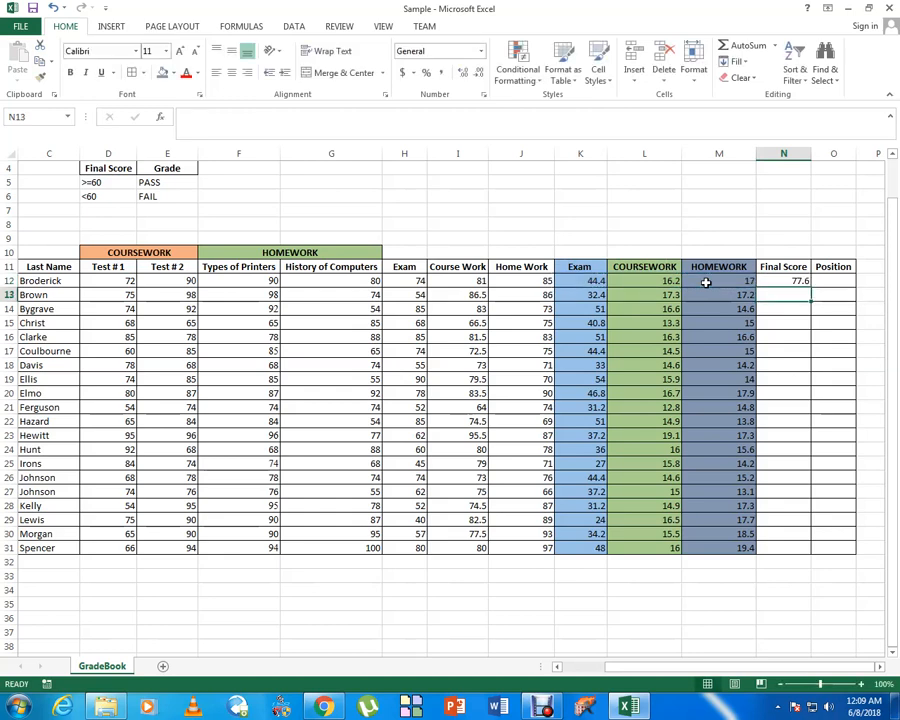
{"action": "left_click", "coordinate": [782, 283]}
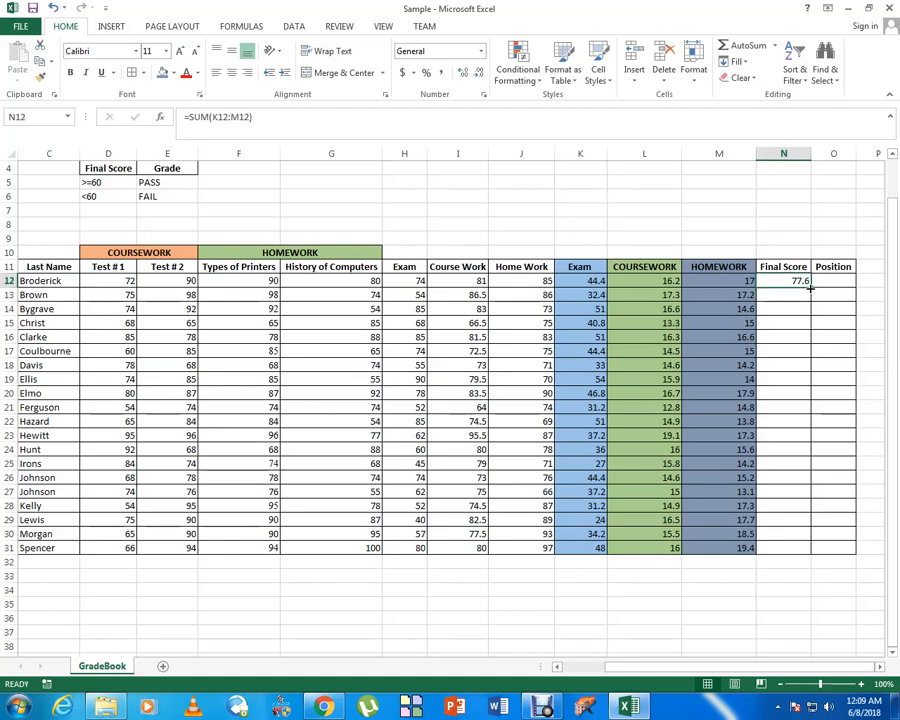
{"action": "left_click_drag", "start_coordinate": [810, 287], "coordinate": [799, 547]}
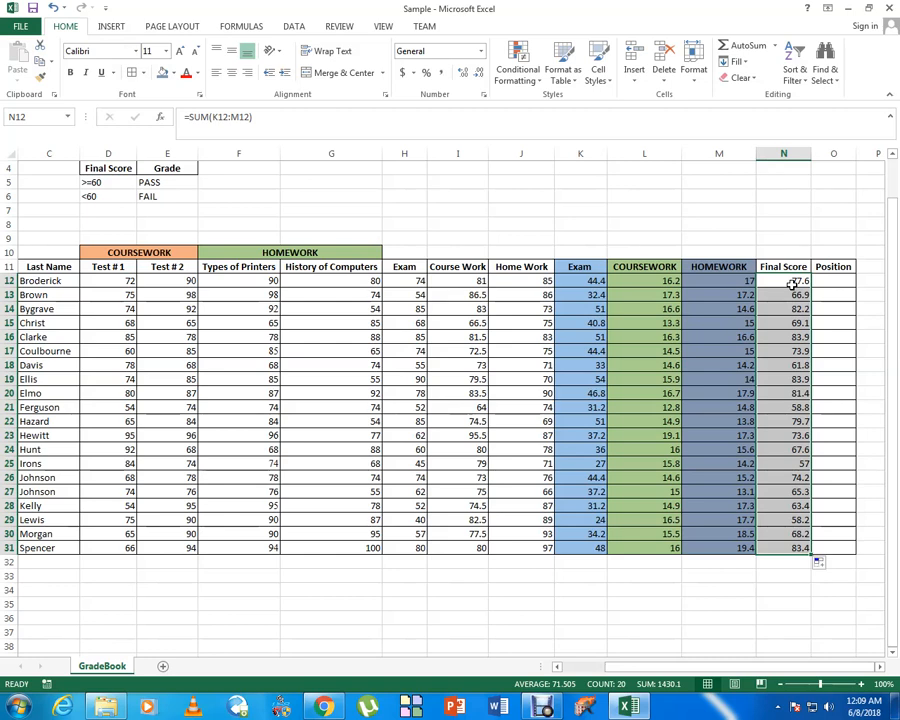
Enter =RANK(N12,$N$12:$N$31) in O12 for the first student's Position and fill the formula down to O31.
{"action": "left_click", "coordinate": [845, 296]}
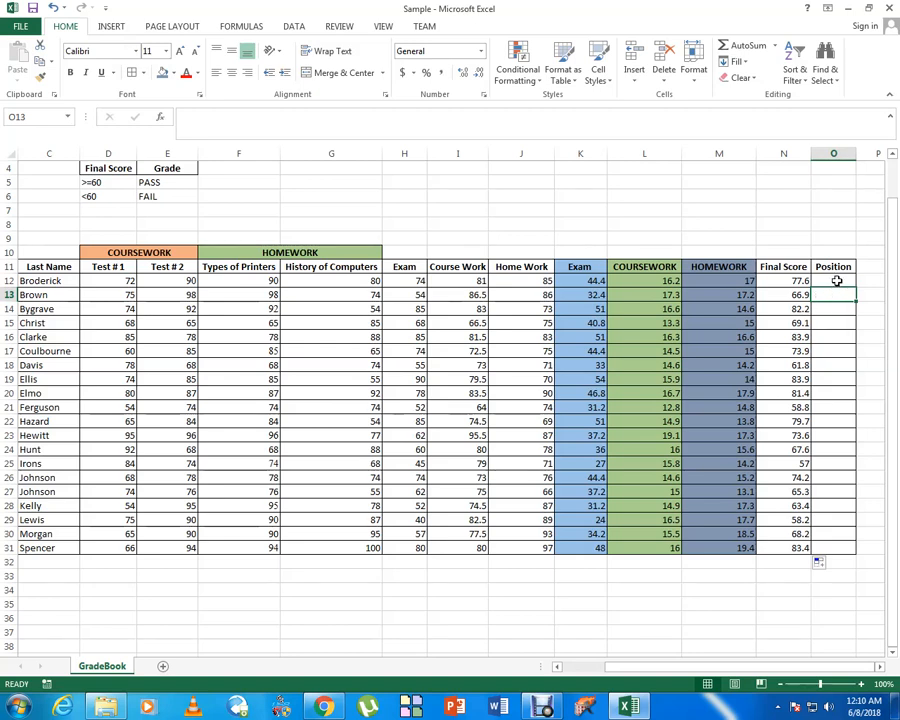
{"action": "left_click", "coordinate": [836, 281]}
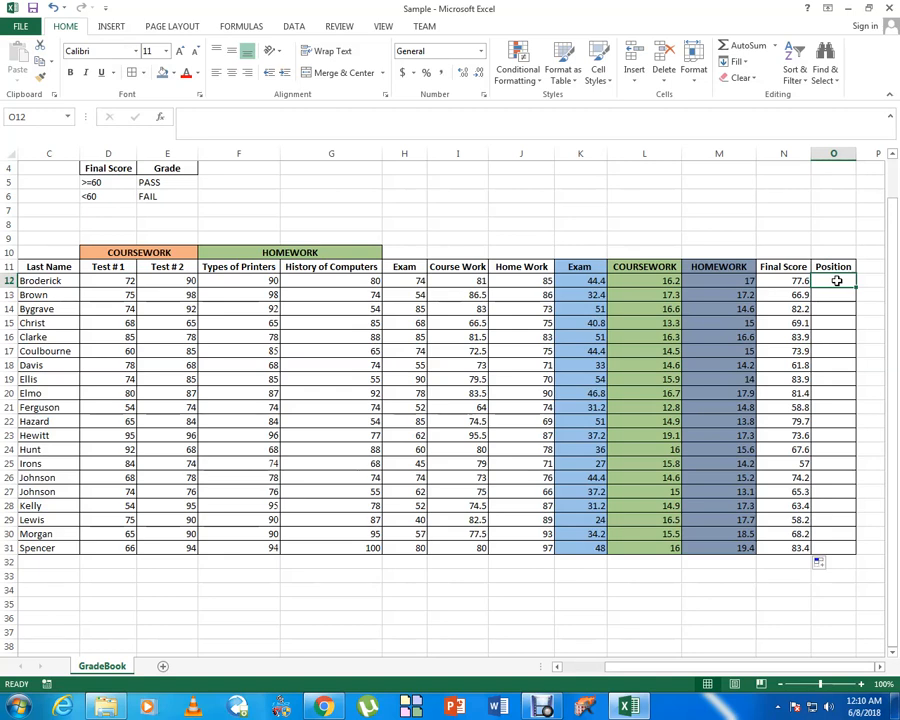
{"action": "type", "text": "=RA"}
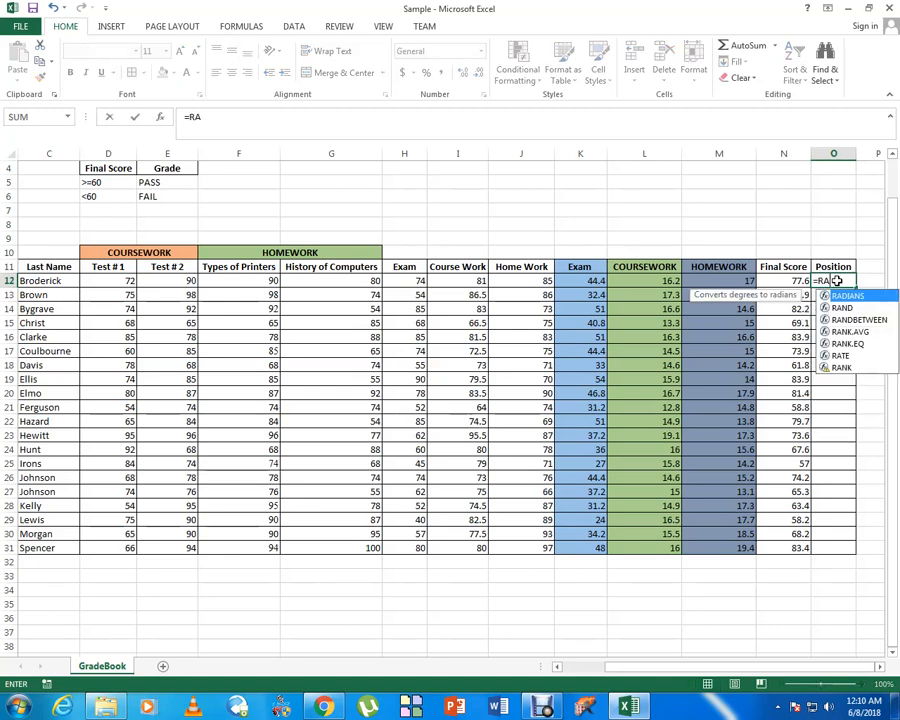
{"action": "type", "text": "NK"}
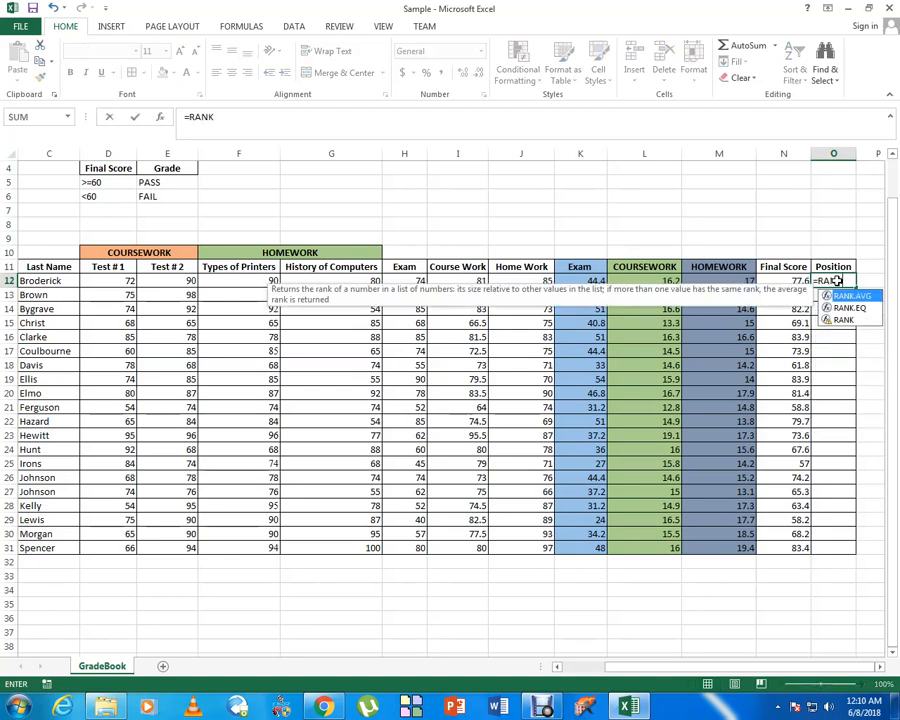
{"action": "type", "text": "("}
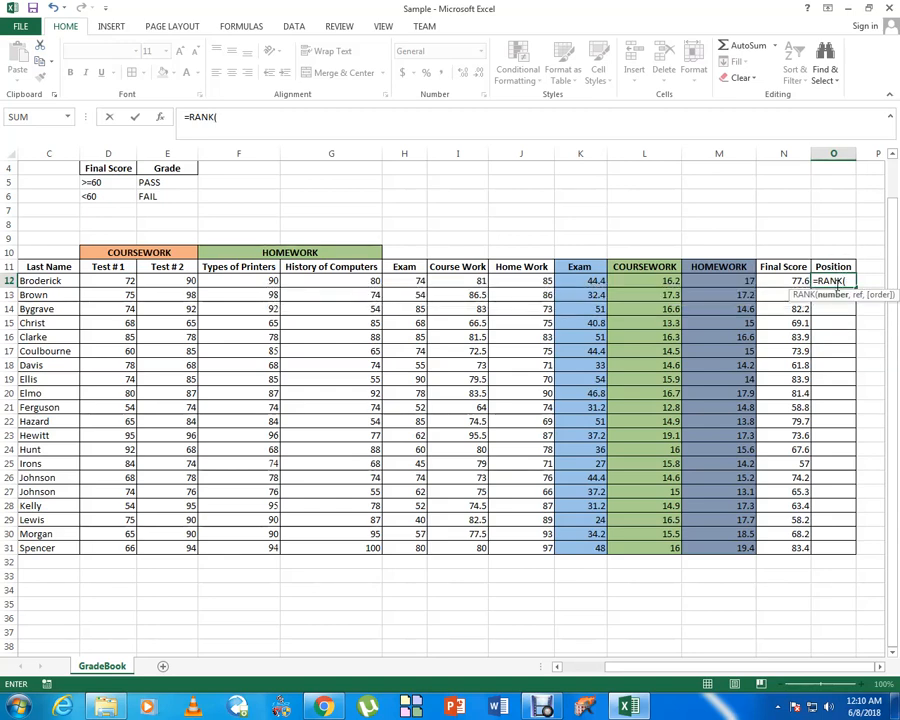
{"action": "left_click", "coordinate": [787, 282]}
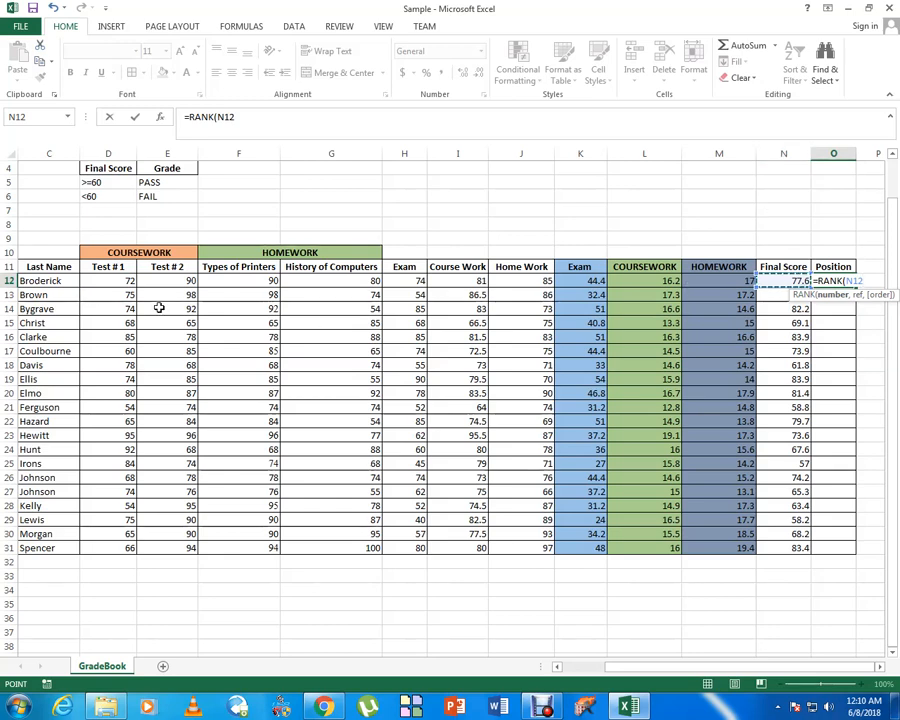
{"action": "type", "text": ","}
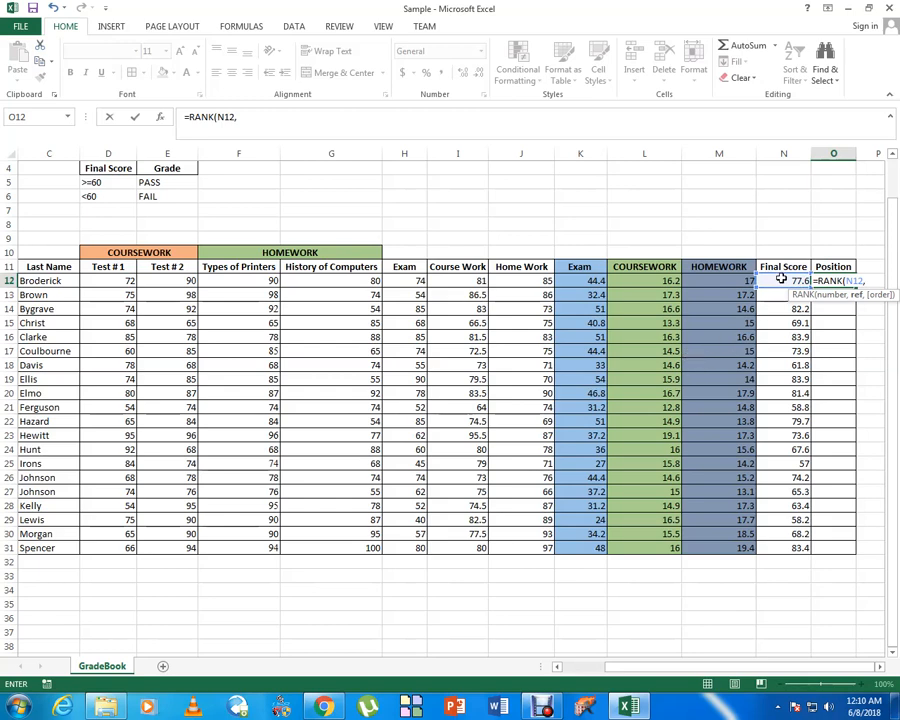
{"action": "left_click_drag", "start_coordinate": [778, 283], "coordinate": [776, 546]}
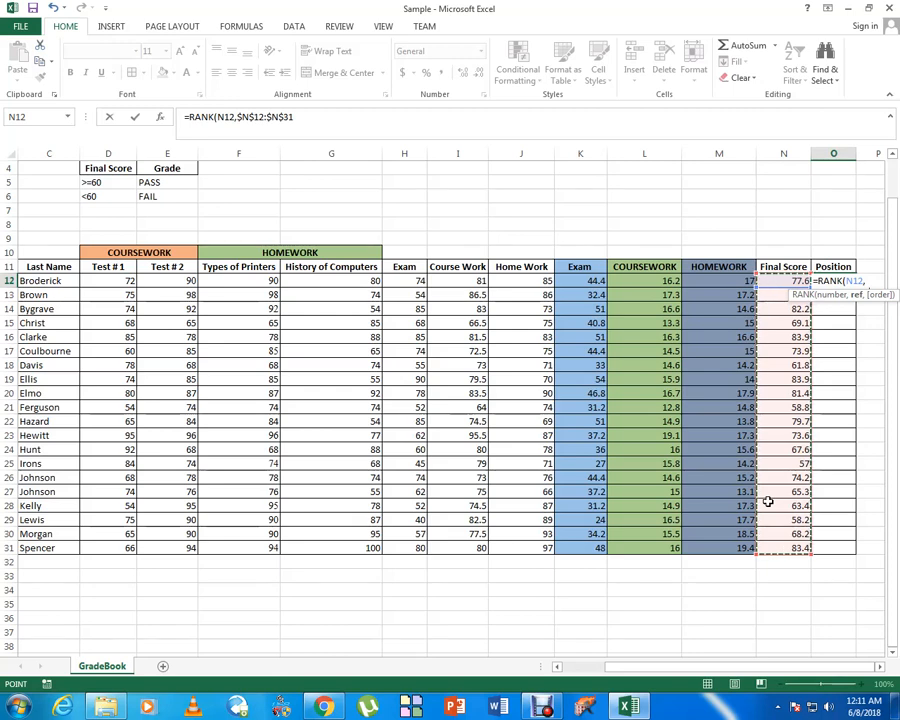
{"action": "type", "text": ")"}
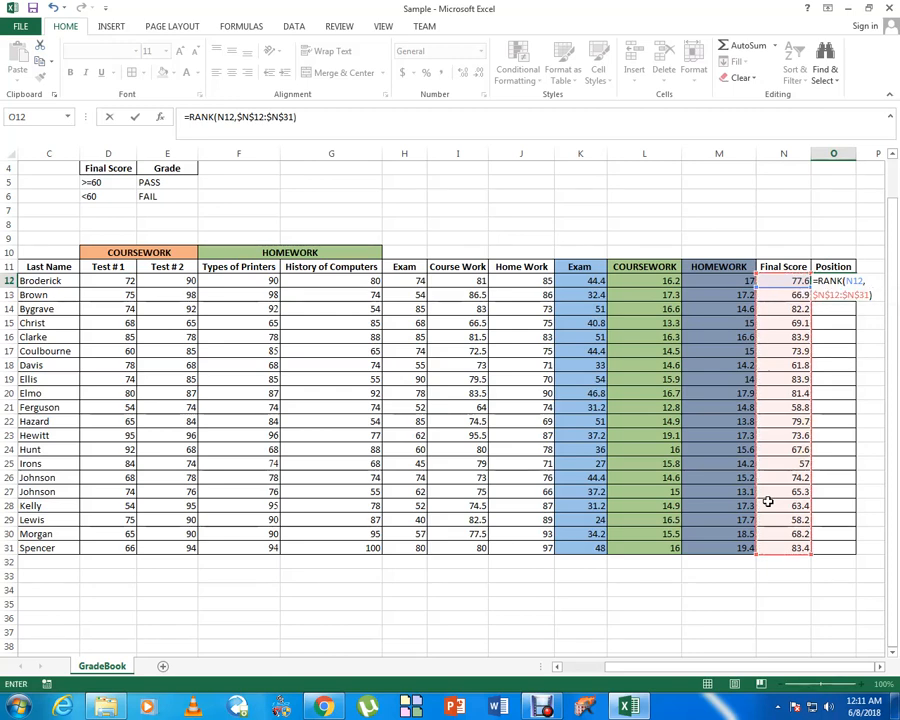
{"action": "key", "text": "Return"}
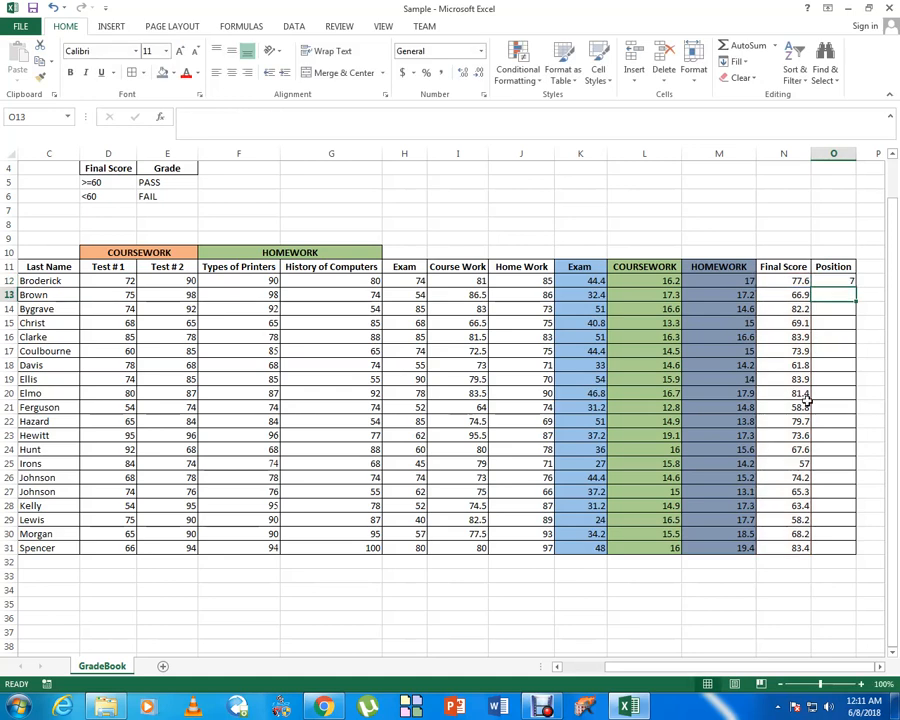
{"action": "left_click", "coordinate": [843, 281]}
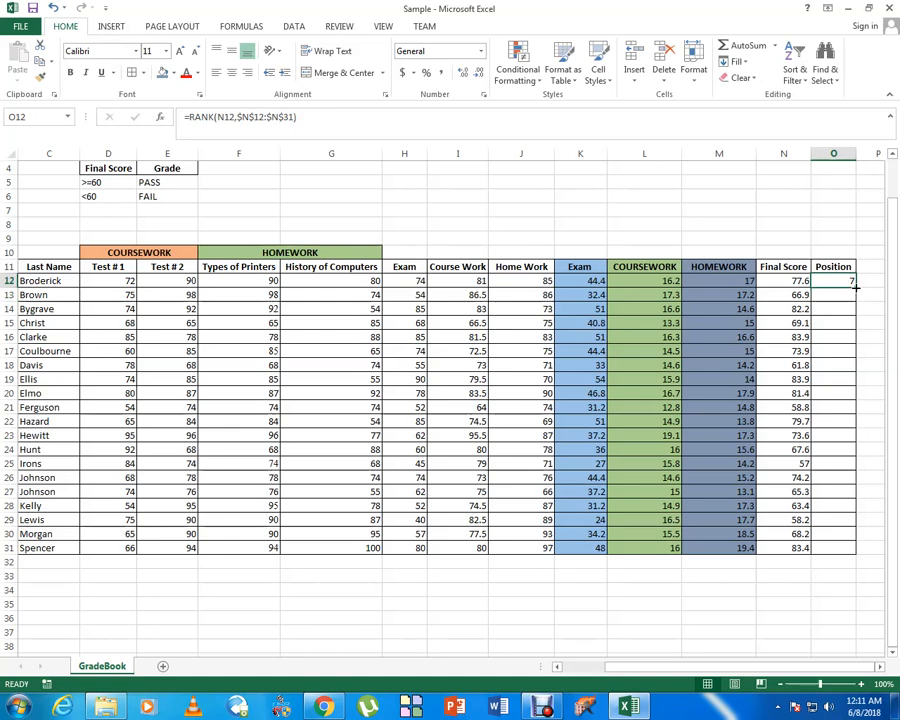
{"action": "left_click_drag", "start_coordinate": [856, 288], "coordinate": [847, 557]}
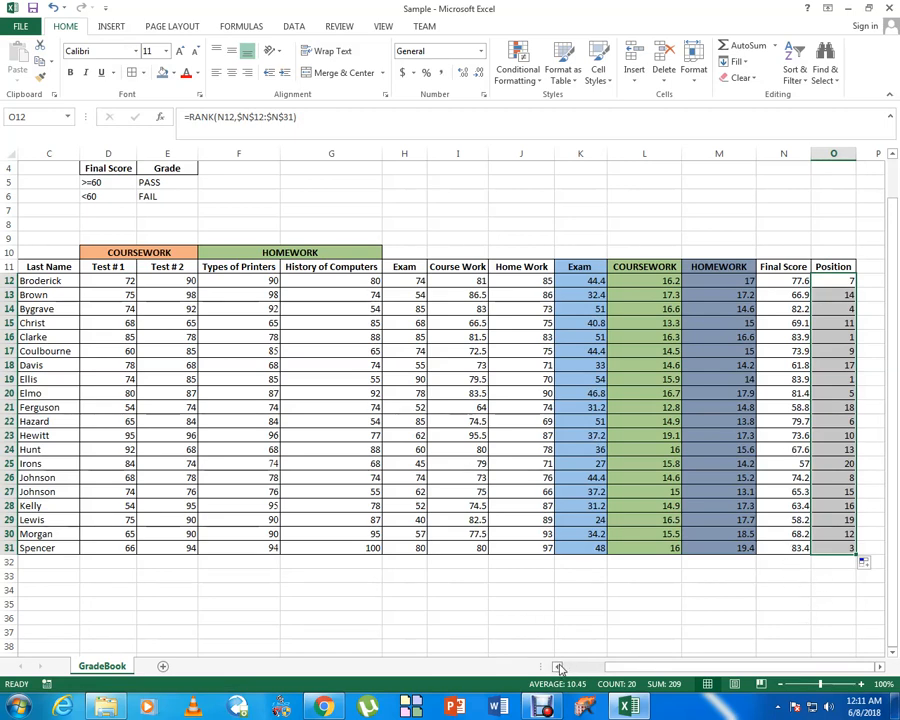
Highlight row 19 and trace its Position and Final Score back to the student's ID and name.
{"action": "left_click", "coordinate": [8, 379]}
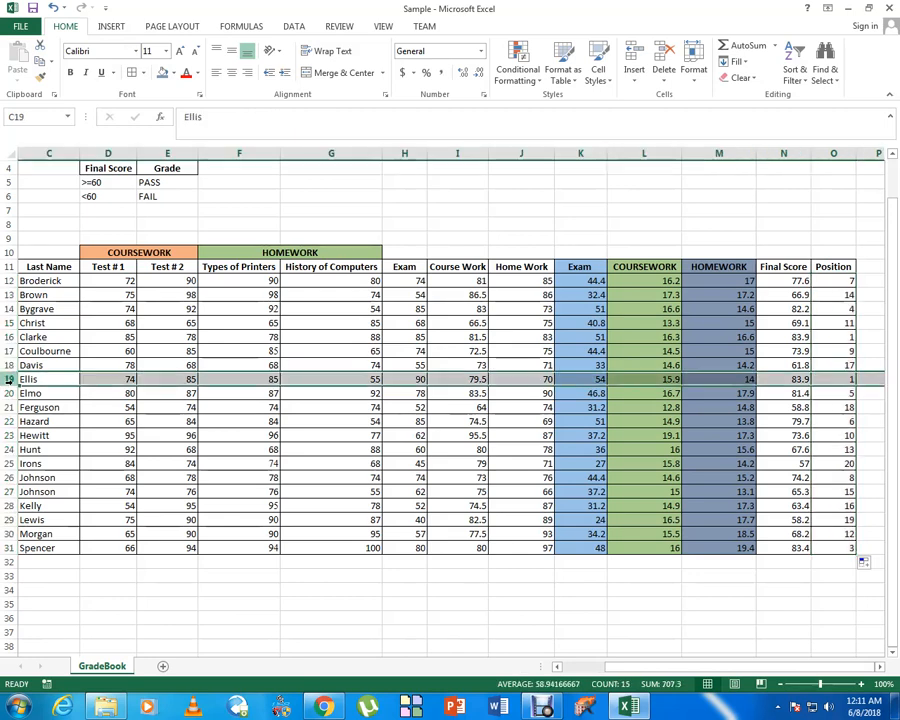
{"action": "left_click", "coordinate": [557, 667]}
{"action": "left_click", "coordinate": [557, 667]}
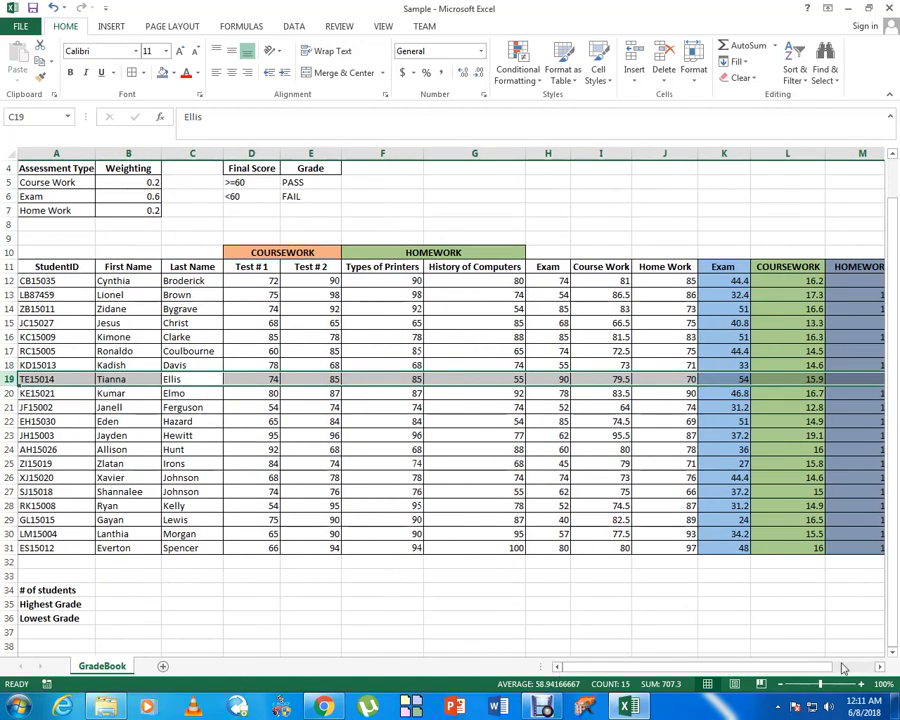
{"action": "scroll", "coordinate": [831, 480], "scroll_direction": "right", "scroll_amount": 2}
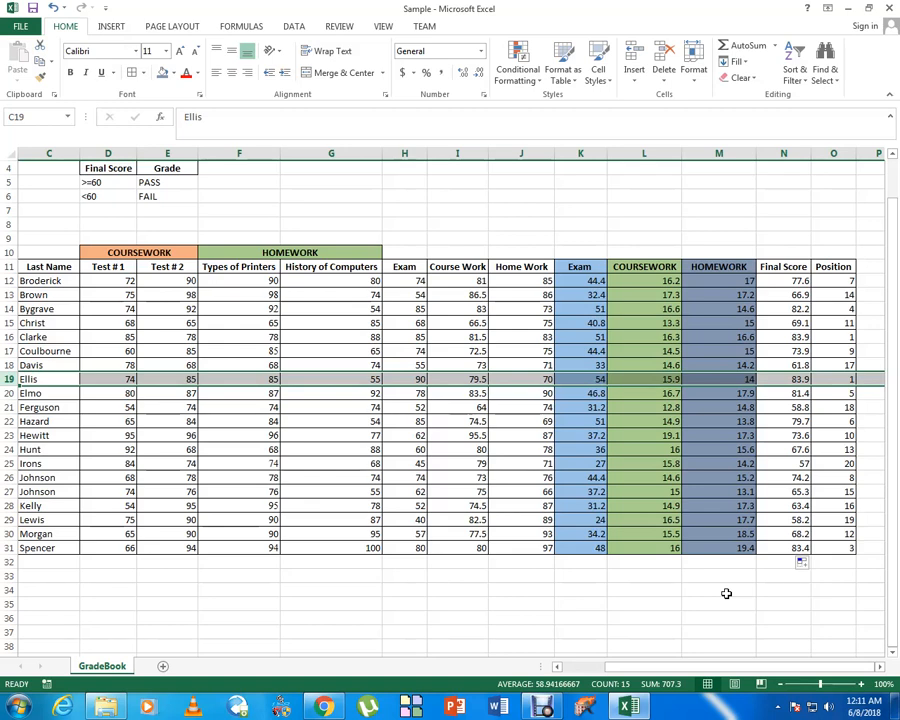
{"action": "left_click", "coordinate": [560, 613]}
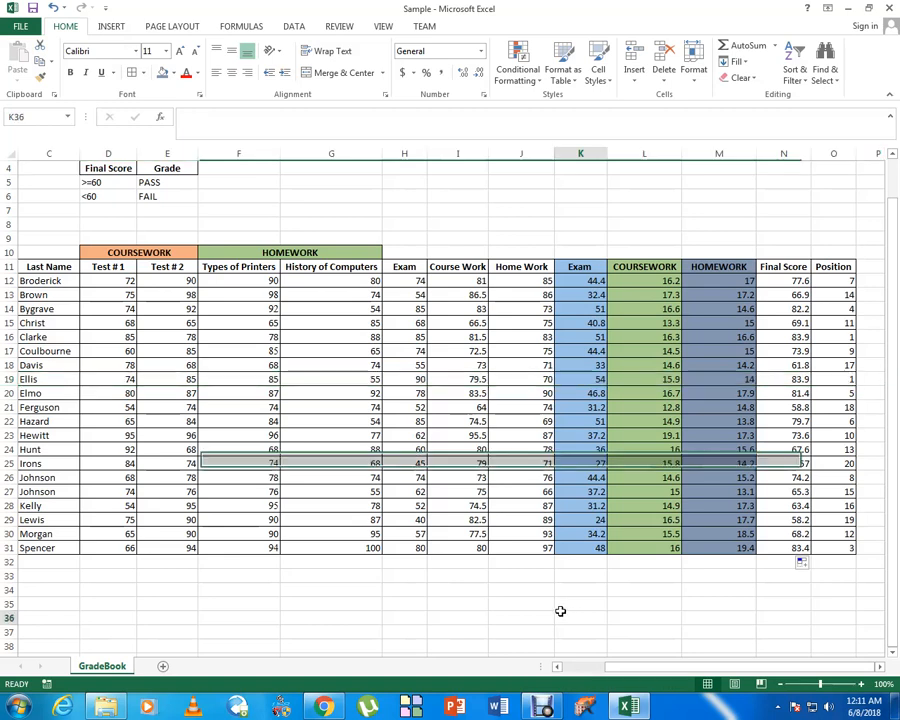
Enter =COUNTA(A12:A31) in B34 to count the student IDs for the # of students.
{"action": "left_click", "coordinate": [577, 668]}
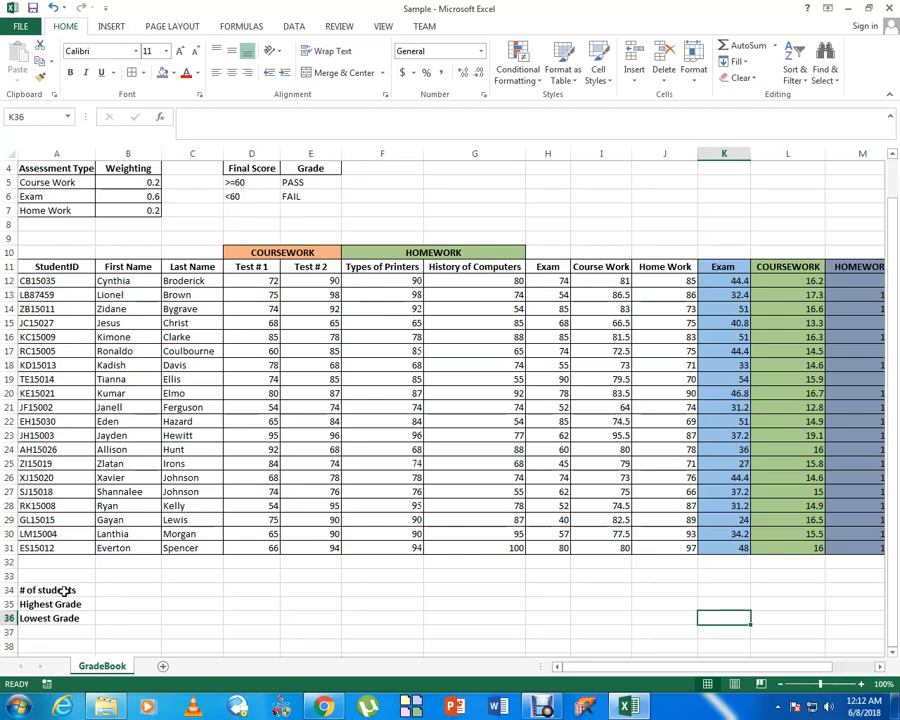
{"action": "left_click", "coordinate": [124, 590]}
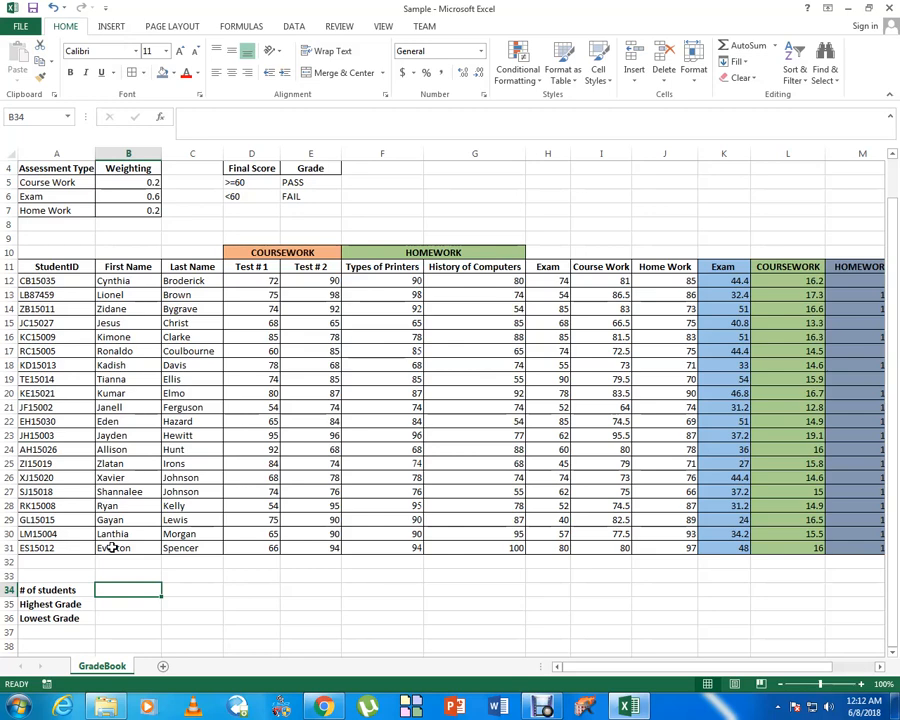
{"action": "type", "text": "=CON"}
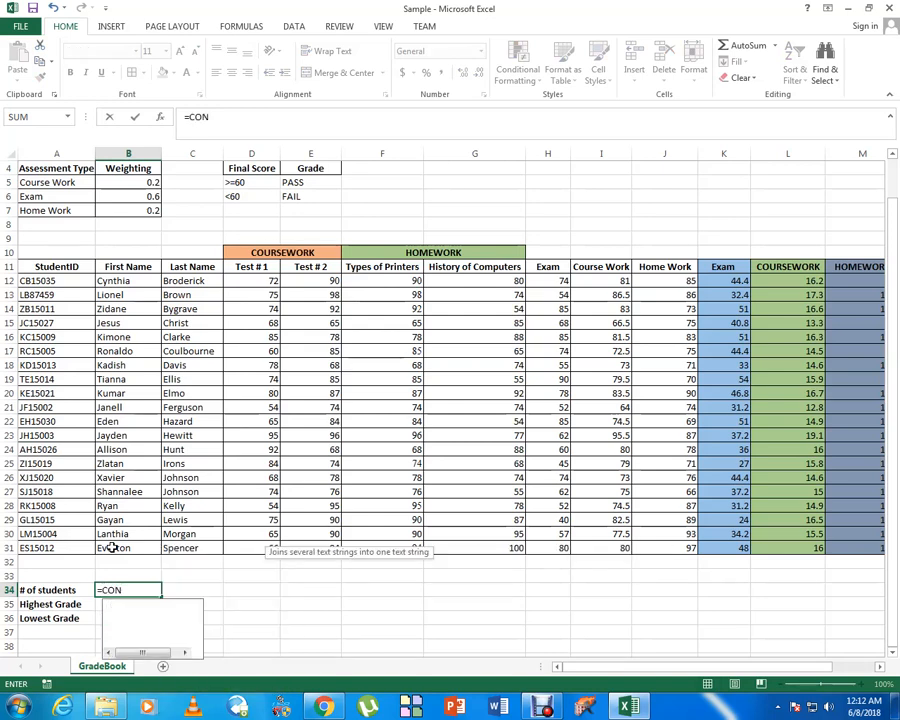
{"action": "key", "text": "BackSpace"}
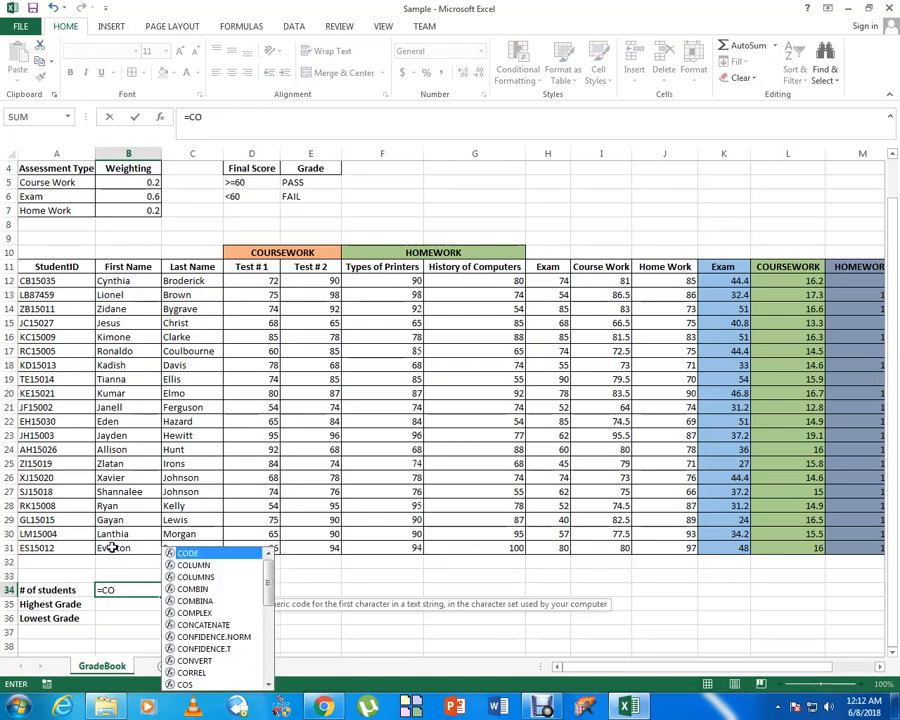
{"action": "type", "text": "UNTA"}
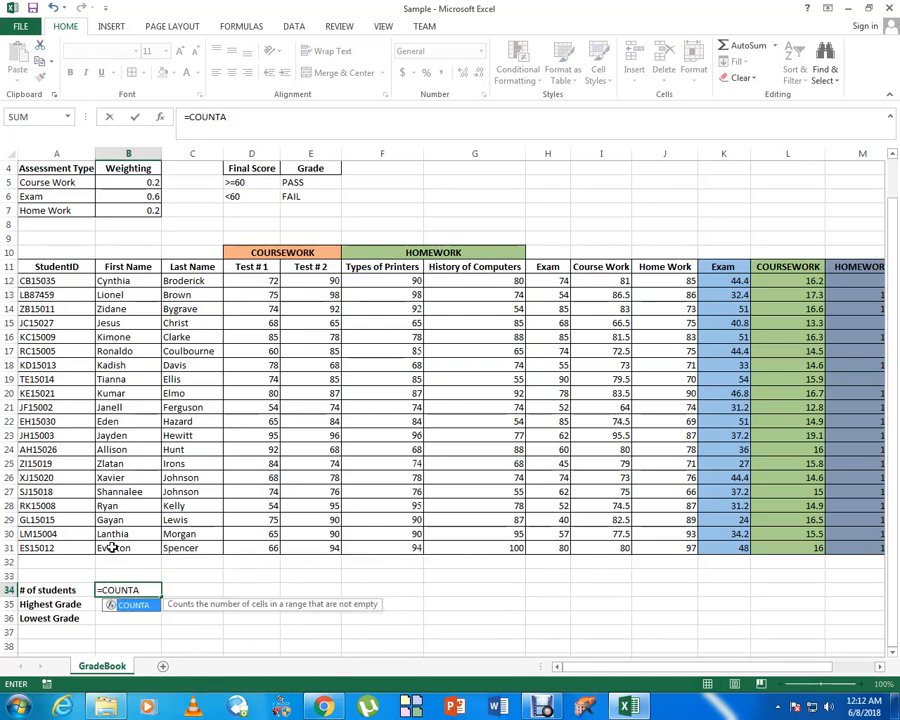
{"action": "type", "text": "("}
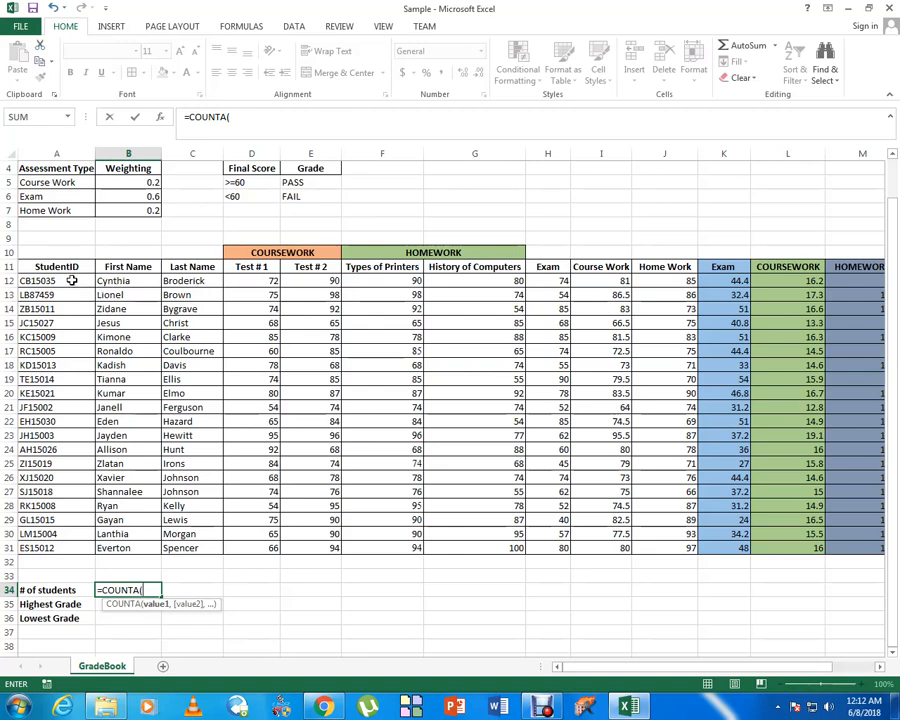
{"action": "left_click_drag", "start_coordinate": [72, 281], "coordinate": [55, 537]}
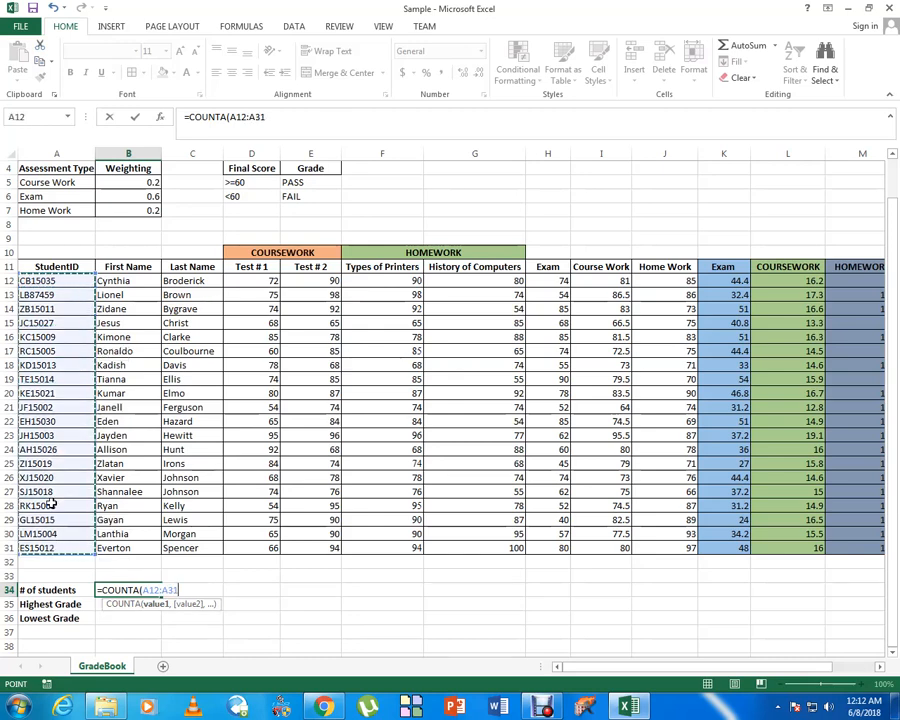
{"action": "key", "text": "Return"}
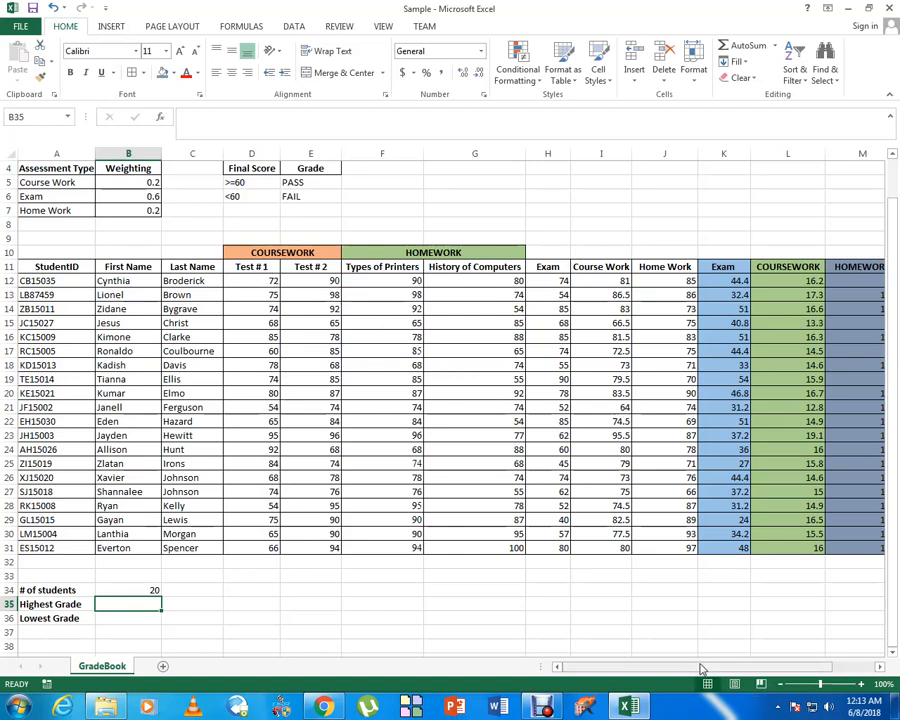
{"action": "left_click_drag", "start_coordinate": [700, 668], "coordinate": [758, 666]}
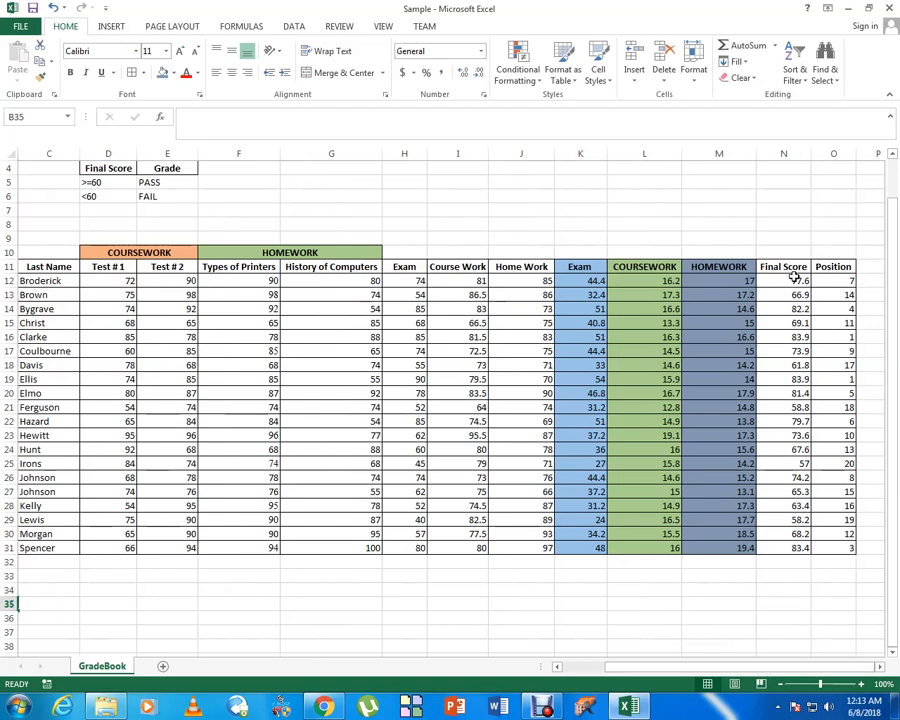
{"action": "left_click", "coordinate": [589, 667]}
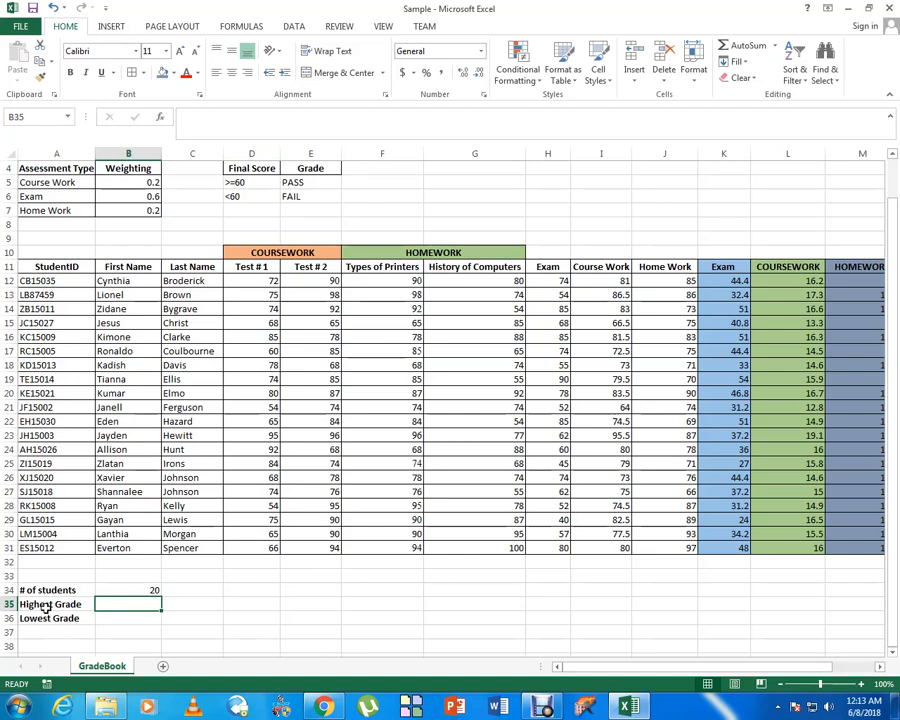
{"action": "left_click", "coordinate": [257, 603]}
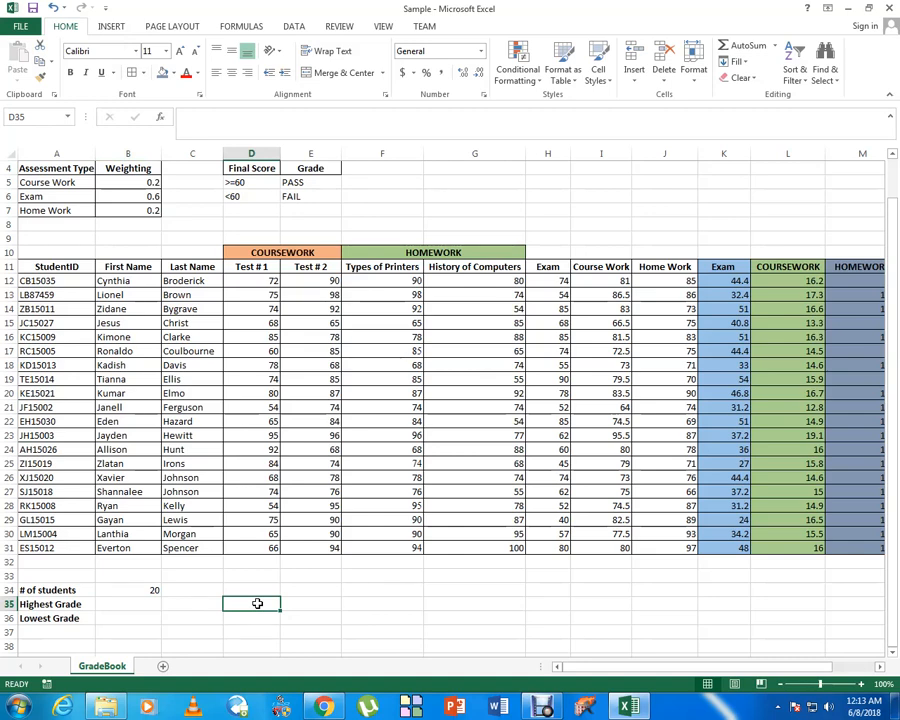
Enter =MAX(D12:D31) in D35 for the Highest Grade of Test #1.
{"action": "type", "text": "=MAX"}
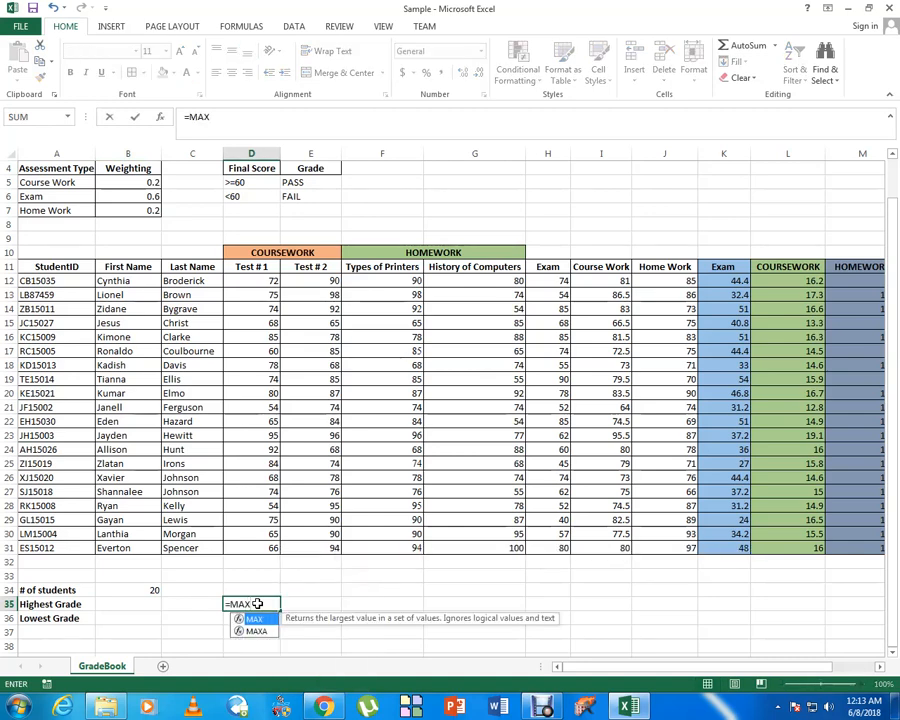
{"action": "type", "text": "("}
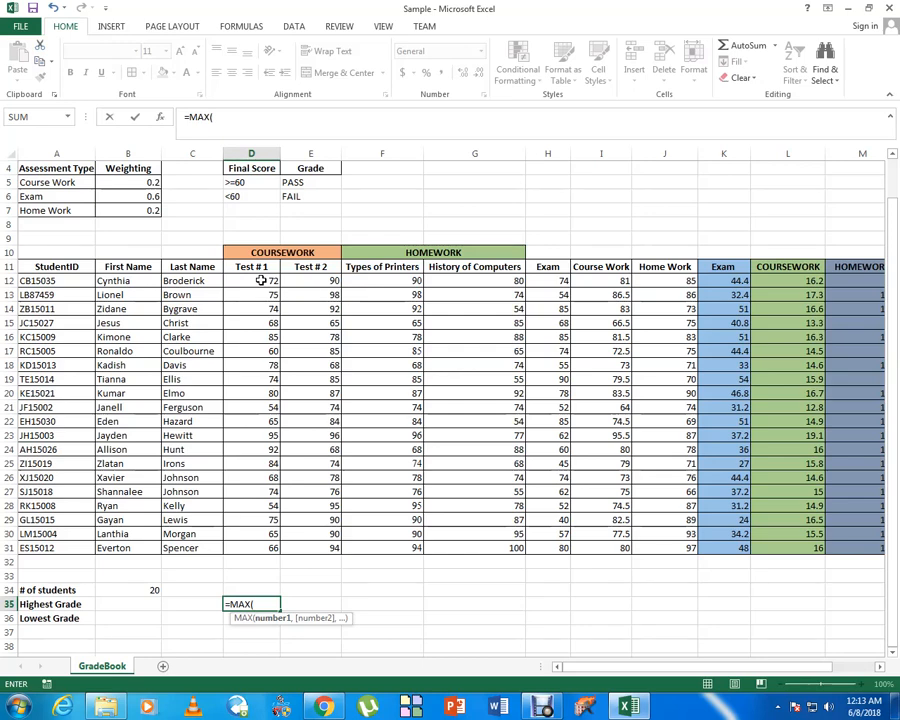
{"action": "left_click_drag", "start_coordinate": [260, 281], "coordinate": [255, 548]}
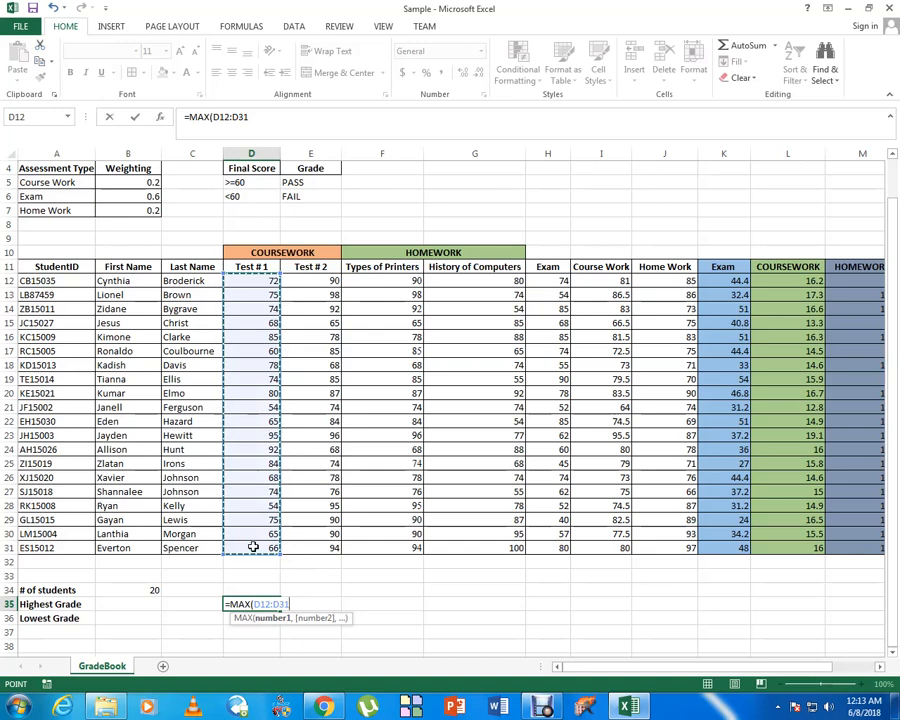
{"action": "key", "text": "Return"}
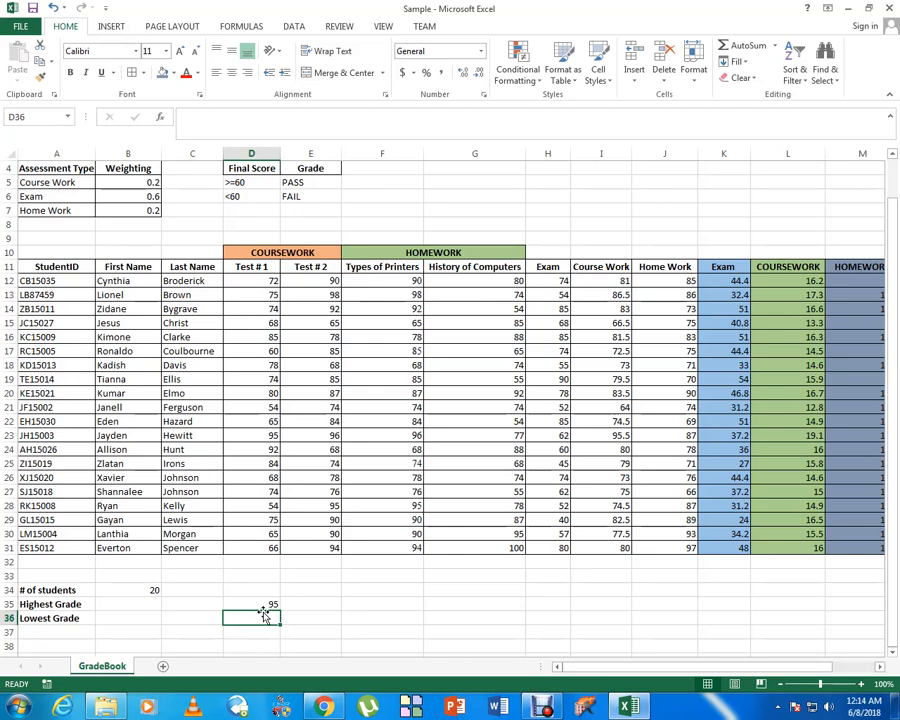
Enter =MIN(D12:D31) in D36 for the Lowest Grade of Test #1.
{"action": "type", "text": "=MIN"}
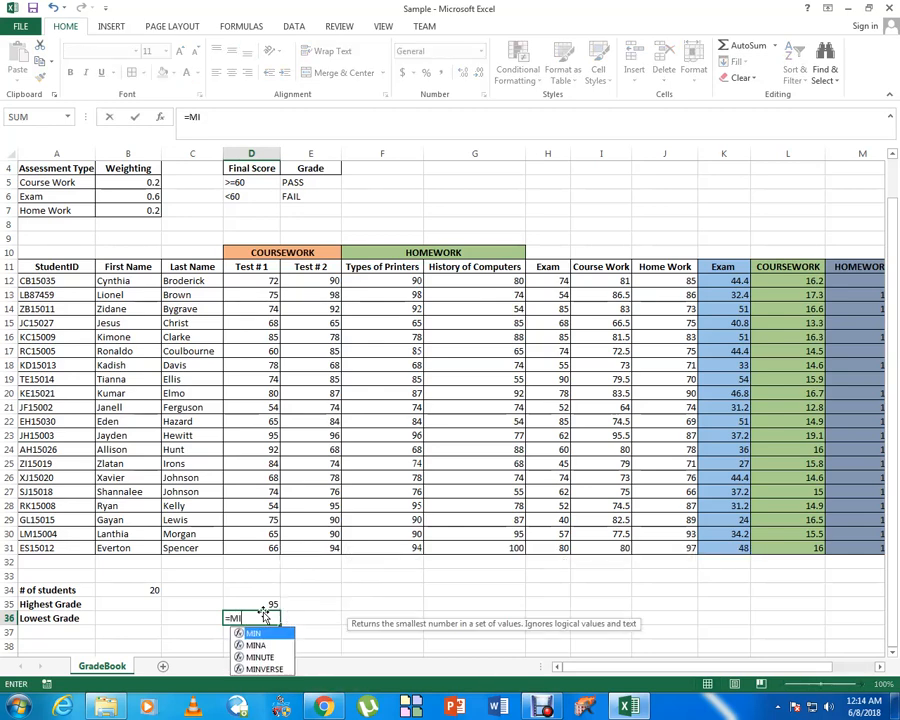
{"action": "type", "text": "("}
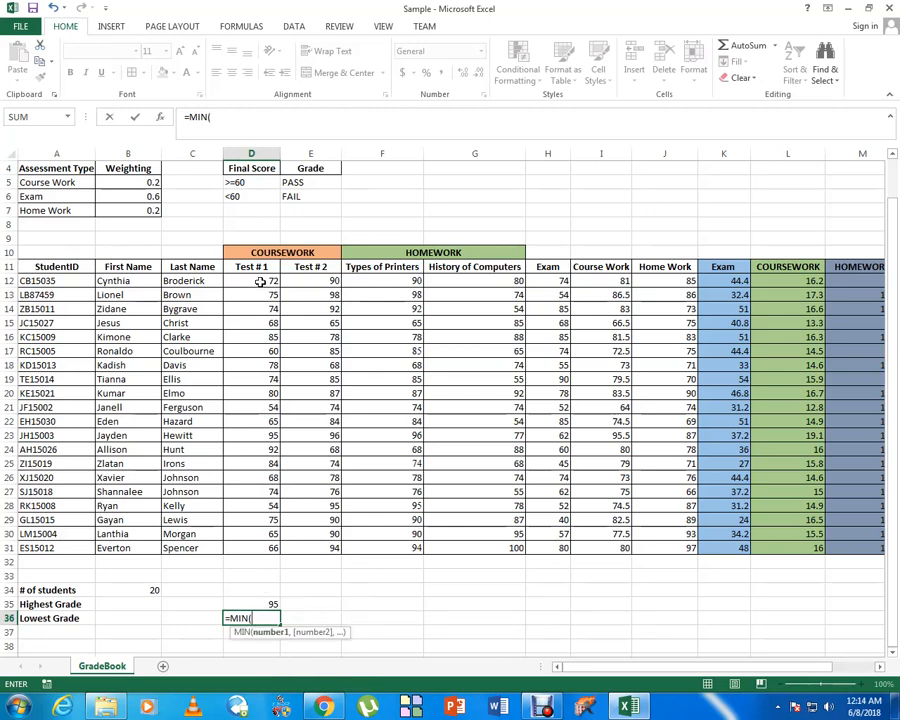
{"action": "left_click_drag", "start_coordinate": [260, 281], "coordinate": [239, 549]}
{"action": "type", "text": ")"}
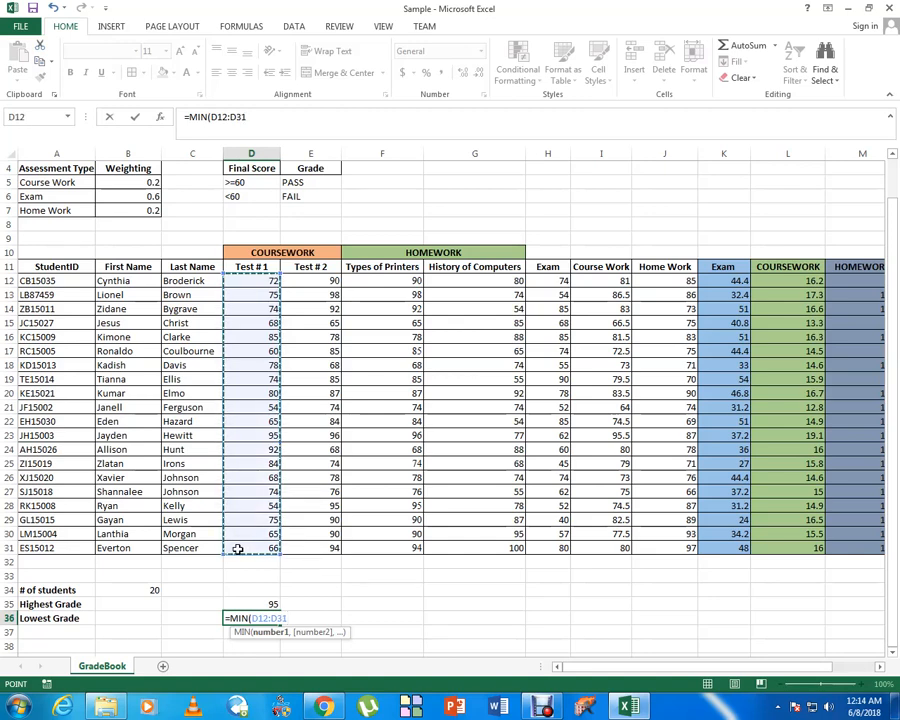
{"action": "key", "text": "Return"}
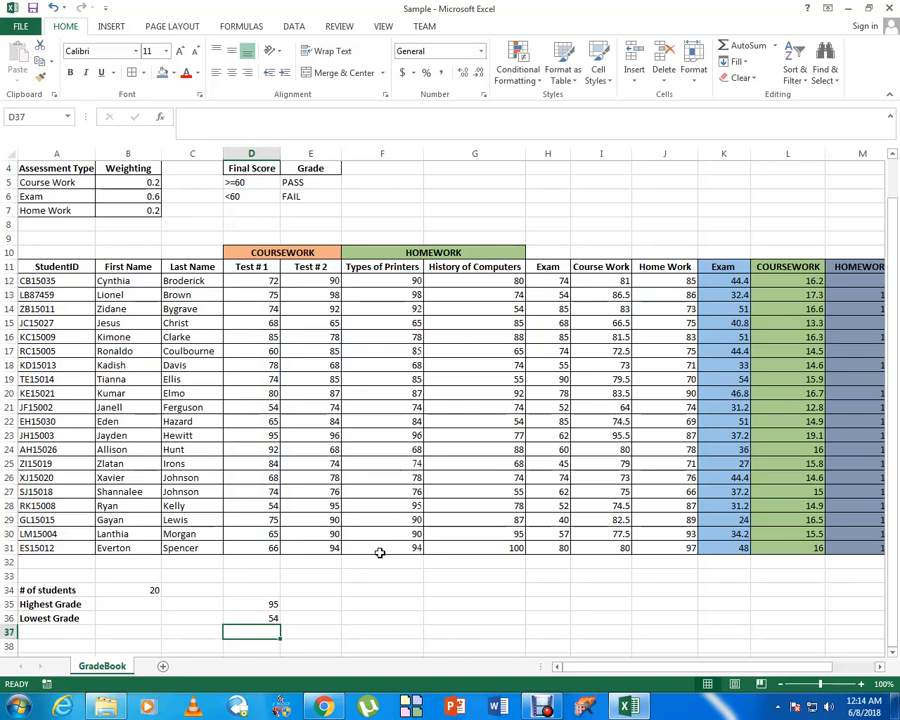
Check the Test #1 Highest Grade formula in D35 and fill it across row 35 to the Final Score column N.
{"action": "left_click", "coordinate": [271, 606]}
{"action": "double_click", "coordinate": [272, 604]}
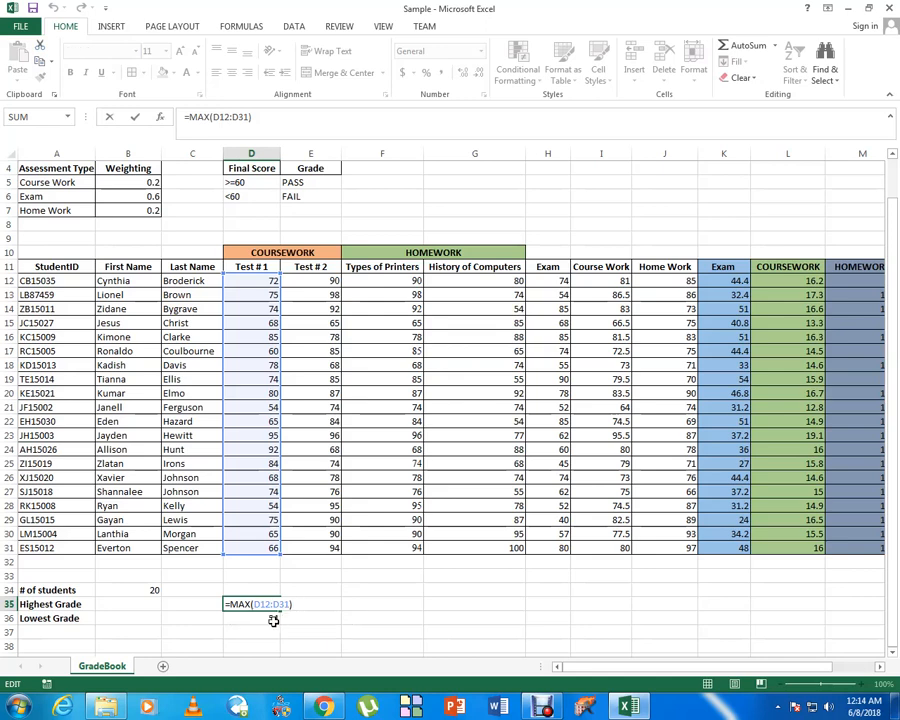
{"action": "left_click", "coordinate": [276, 619]}
{"action": "left_click", "coordinate": [273, 606]}
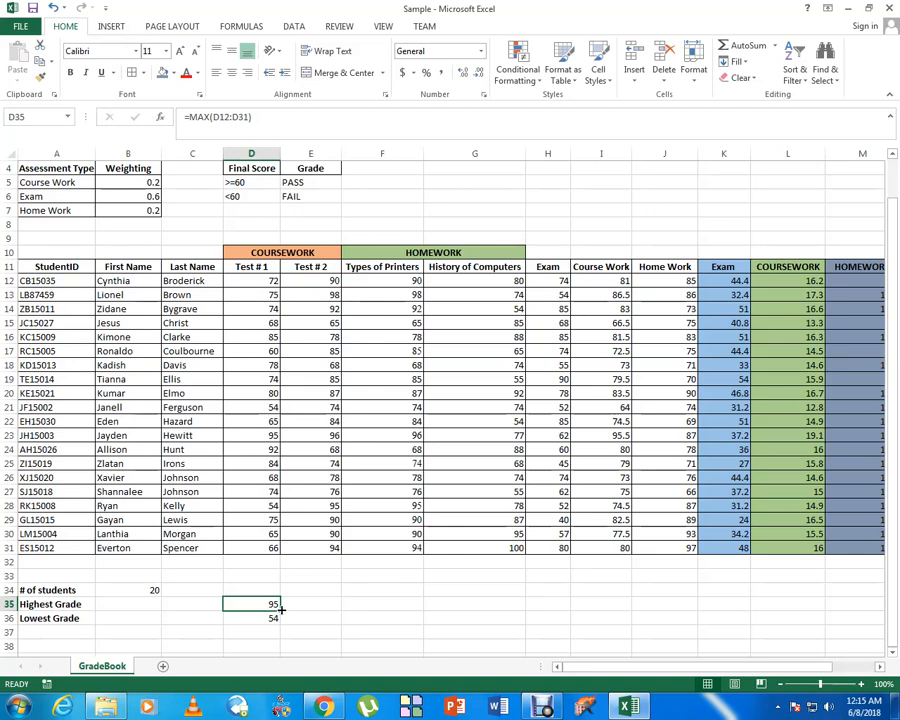
{"action": "left_click_drag", "start_coordinate": [281, 609], "coordinate": [752, 603]}
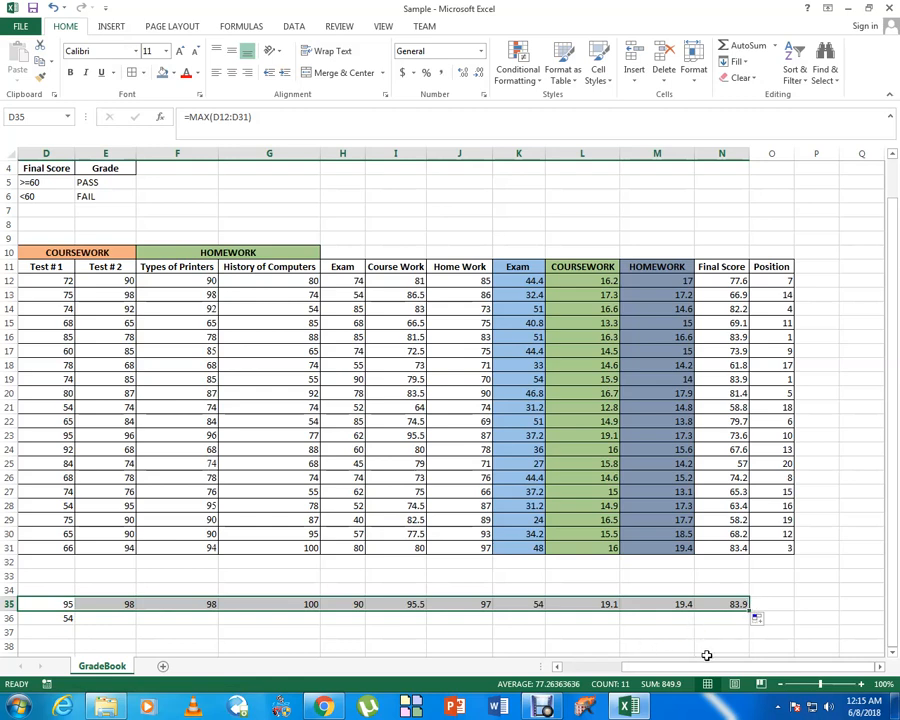
{"action": "left_click", "coordinate": [597, 667]}
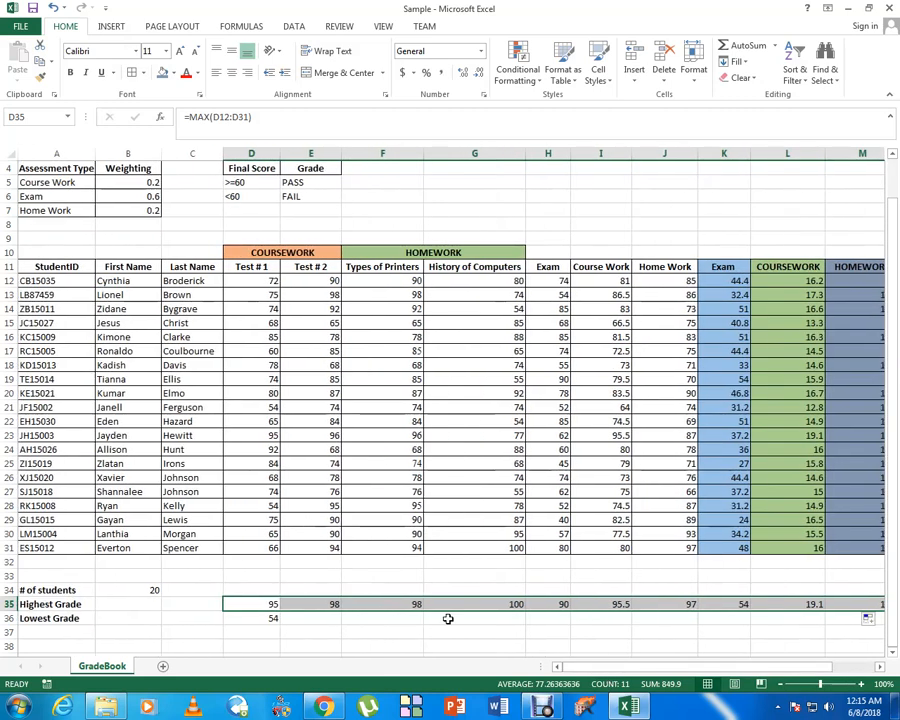
Fill the Lowest Grade formula in D36 across row 36 to the Final Score column N.
{"action": "left_click", "coordinate": [266, 617]}
{"action": "left_click_drag", "start_coordinate": [279, 625], "coordinate": [749, 618]}
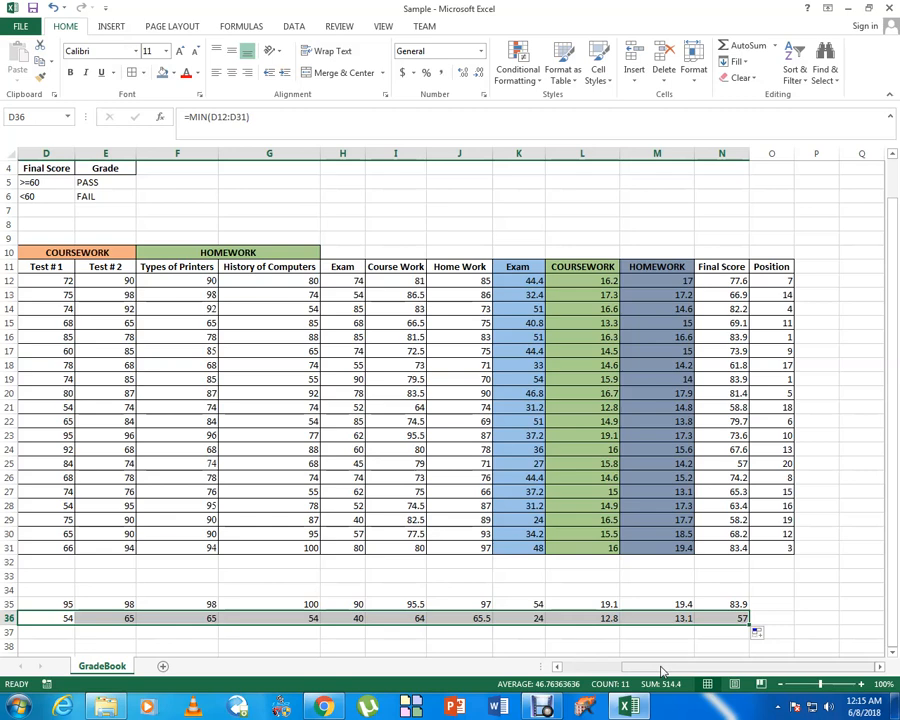
{"action": "left_click", "coordinate": [584, 667]}
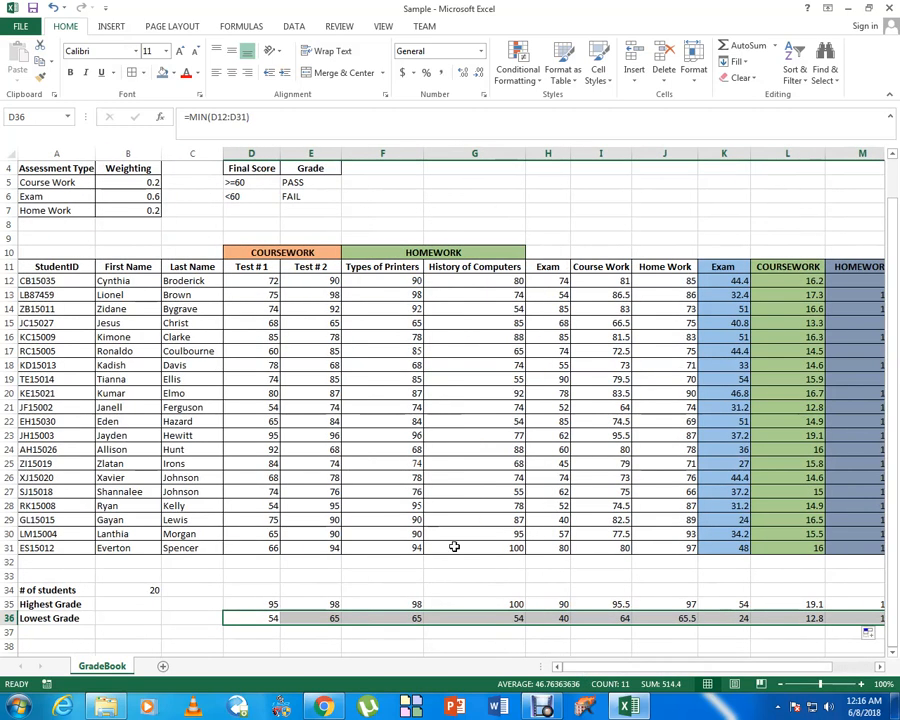